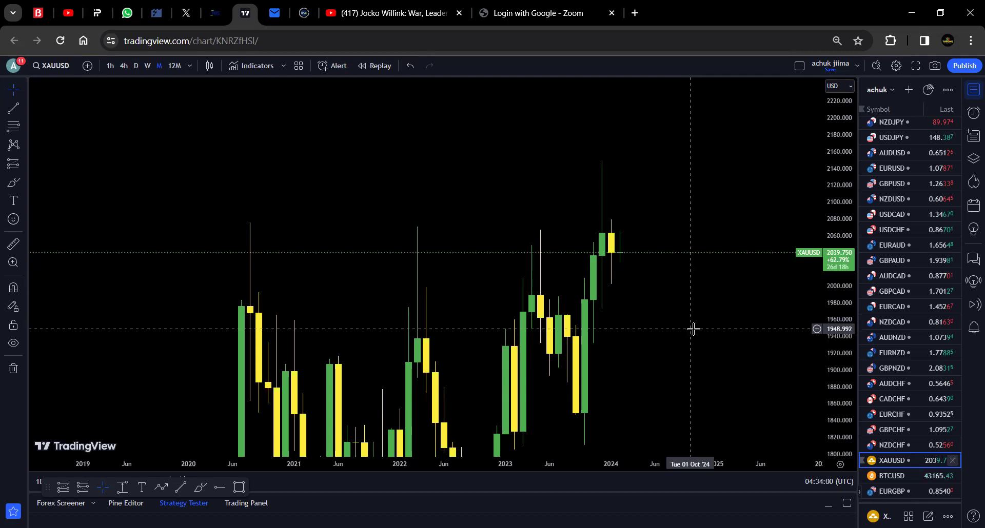
Compress the price scale, pan back to earlier years, and zoom in on the 2020–2024 monthly candles
left_click_drag(836, 293, 829, 326)
left_click_drag(639, 343, 798, 334)
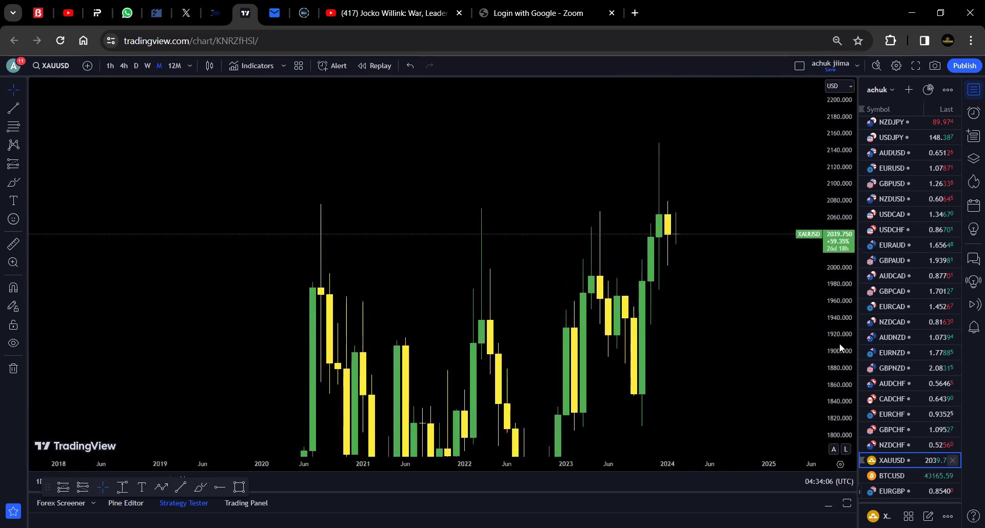
scroll(759, 348, "up", 3)
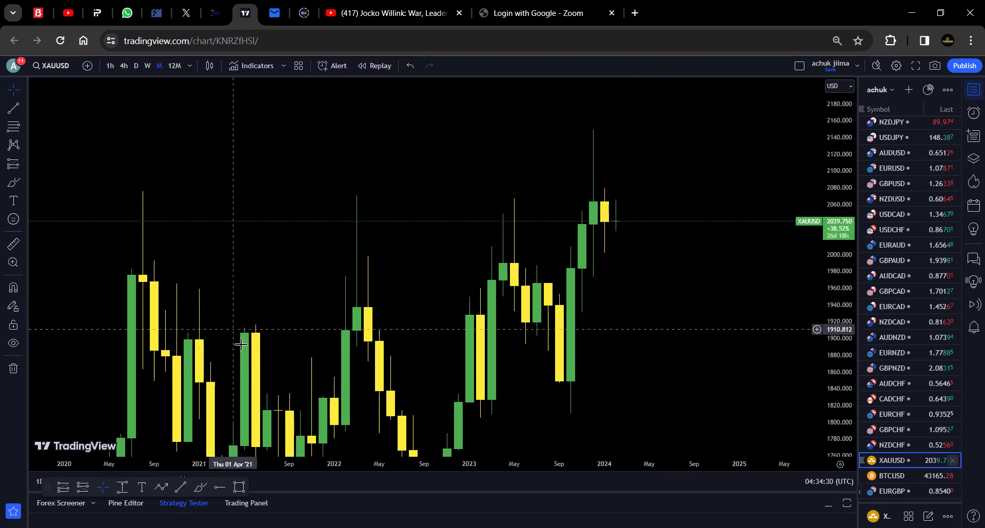
left_click(220, 487)
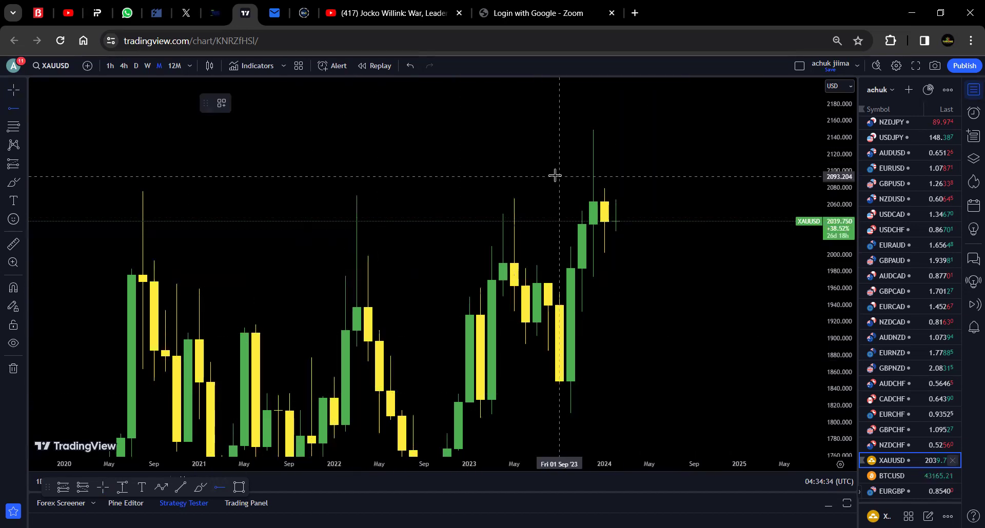
Place a white ray at the 2148.289 high and a flat 2076.067 level from Jul 2020 to Dec 2023
left_click(589, 131)
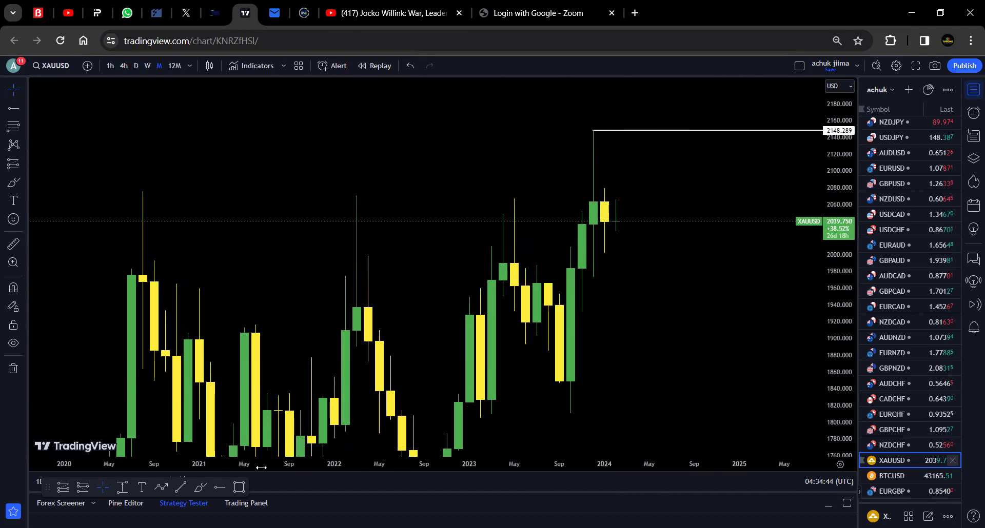
key("alt+shift+r")
mouse_move(127, 191)
left_mouse_down()
mouse_move(563, 172)
mouse_move(583, 193)
mouse_move(593, 191)
left_mouse_up()
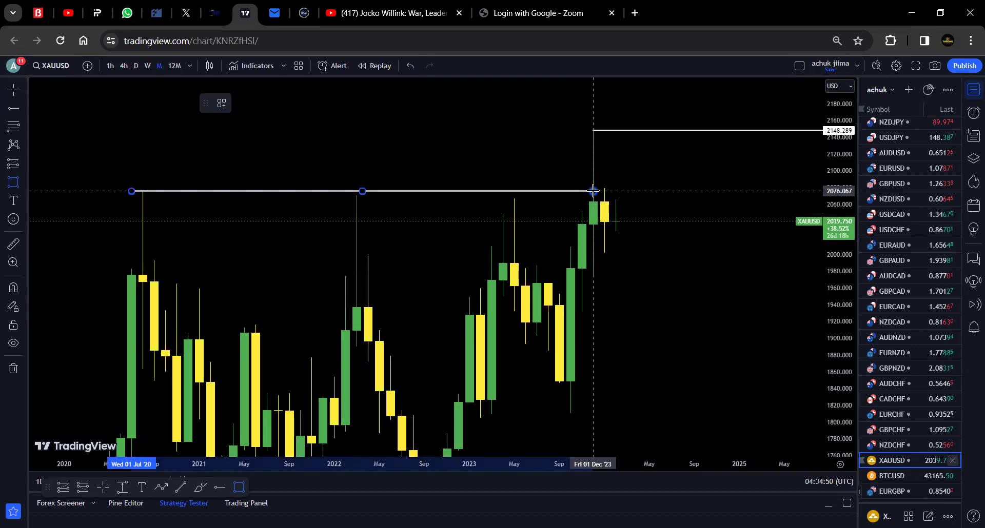
left_click(593, 191)
left_click(715, 291)
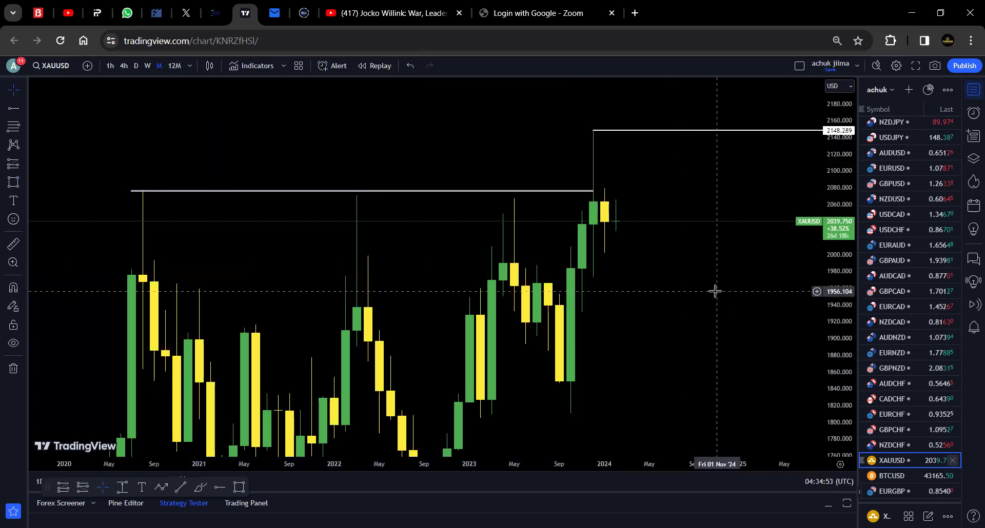
left_click(131, 192)
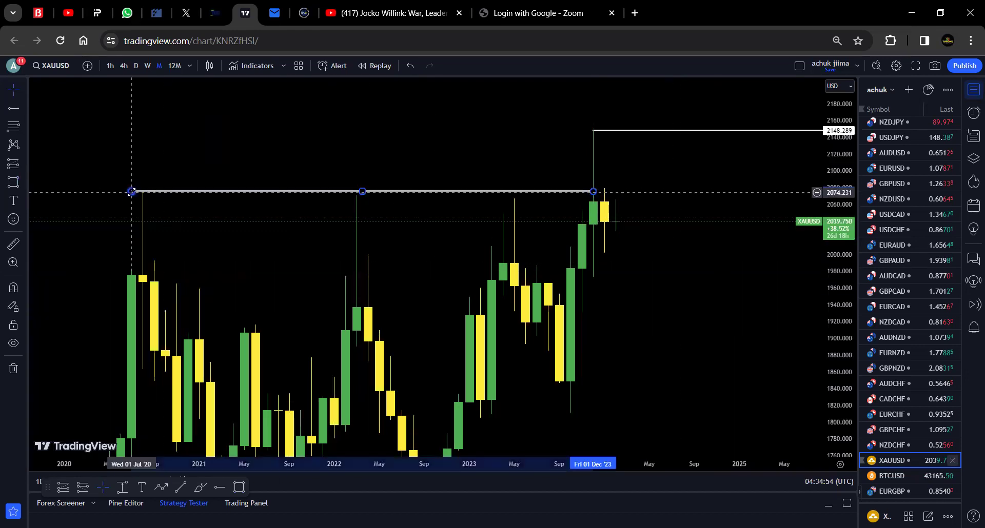
left_click(246, 230)
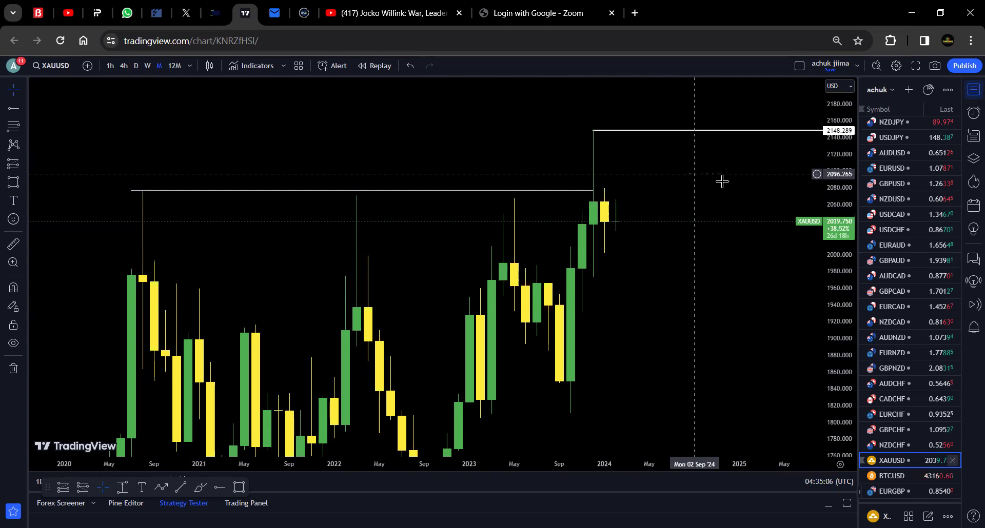
Pull the 2076 level's right end back so it stops at the late-2023 candles
left_click_drag(845, 345, 835, 307)
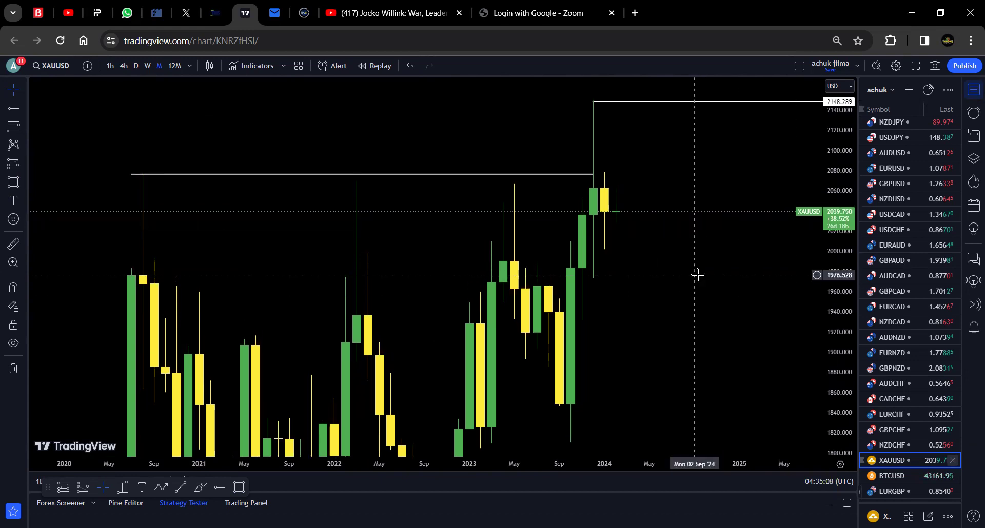
left_click(383, 175)
left_click_drag(383, 175, 386, 178)
left_click(618, 233)
scroll(618, 232, "up", 2)
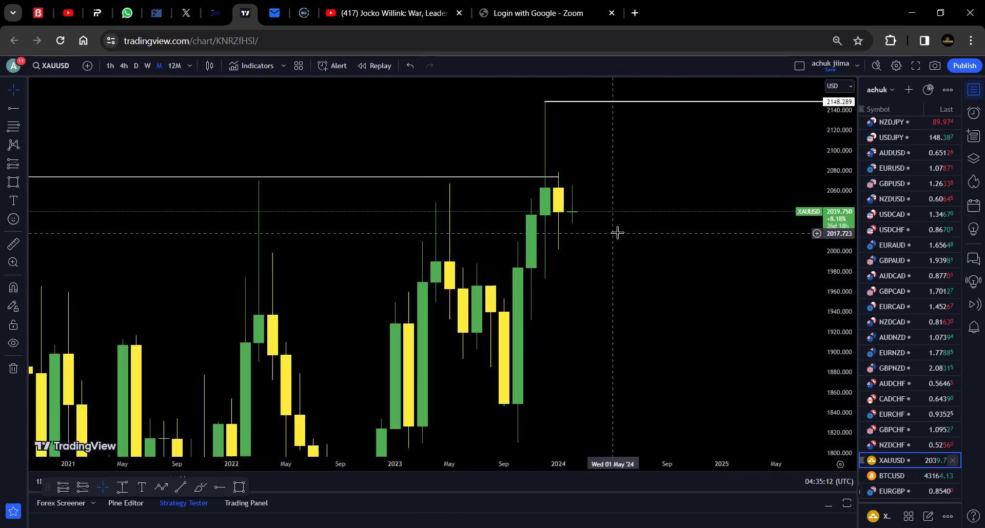
left_click_drag(558, 176, 532, 178)
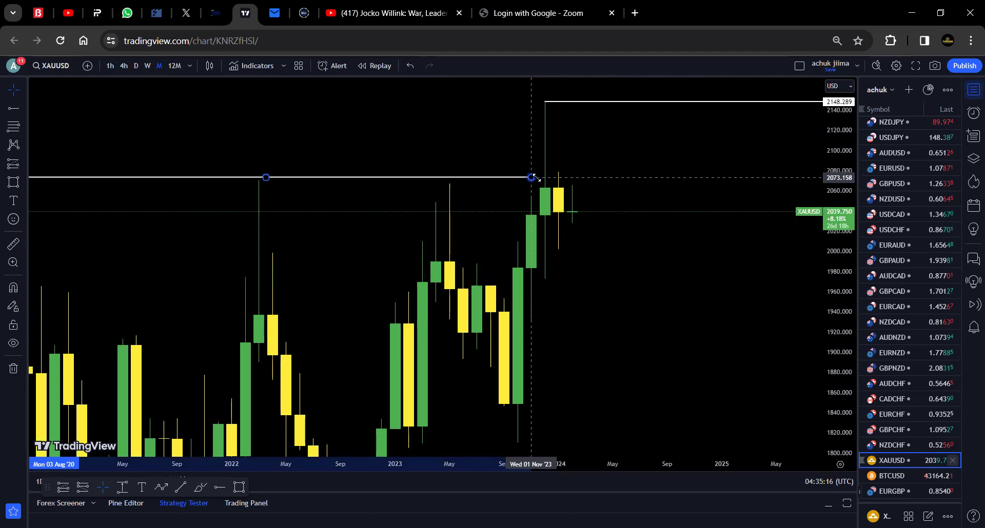
left_click(648, 202)
scroll(648, 203, "up", 3)
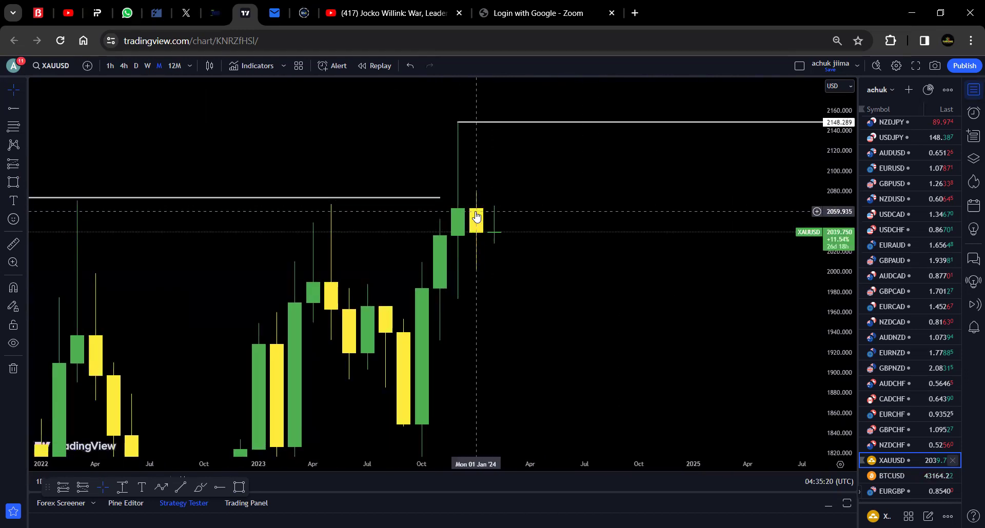
Draw a short flat level near 2078 from the January 2024 high to around mid-2024
left_click(239, 486)
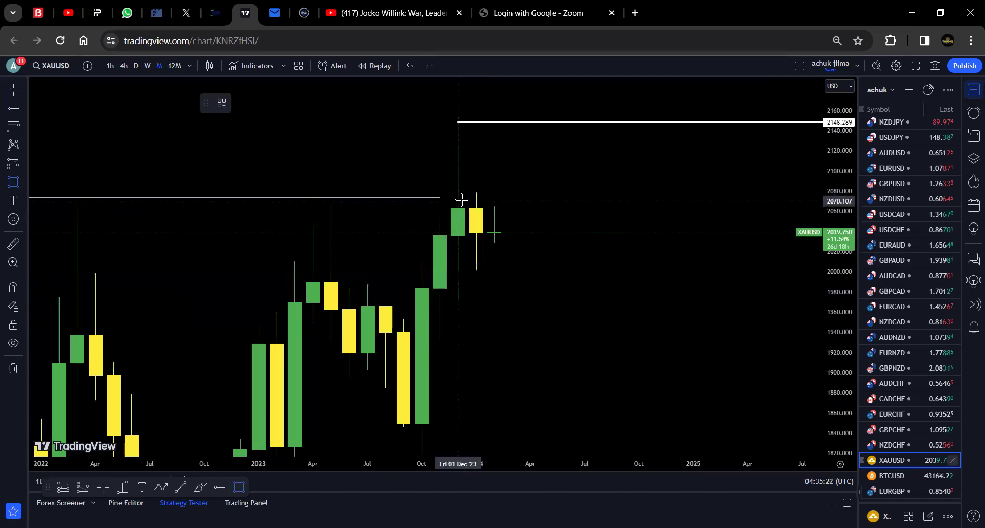
left_click(470, 193)
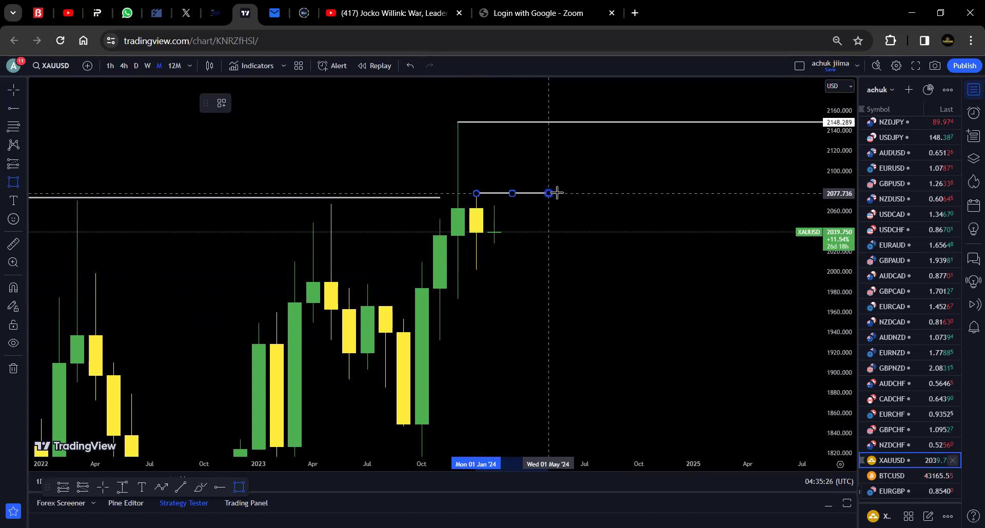
left_click(559, 194)
left_click(635, 202)
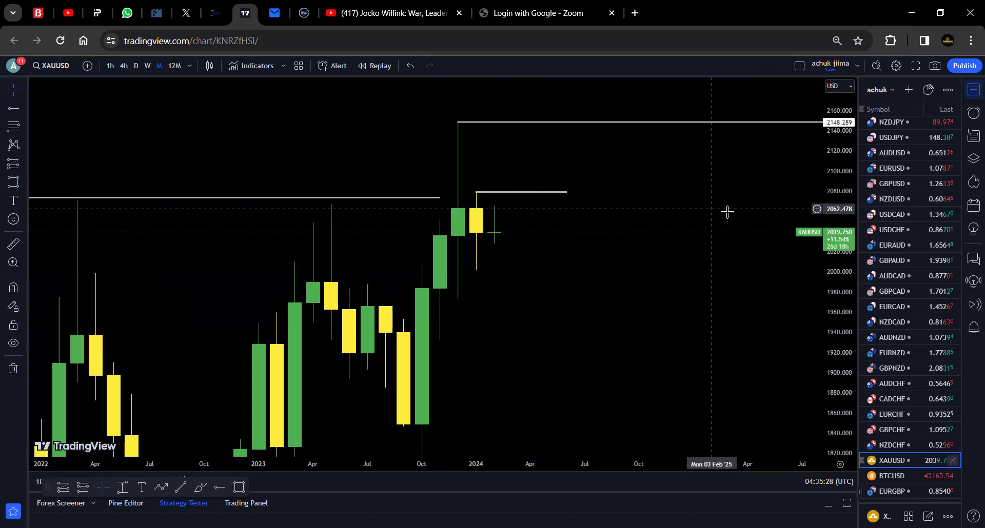
left_click_drag(567, 193, 568, 193)
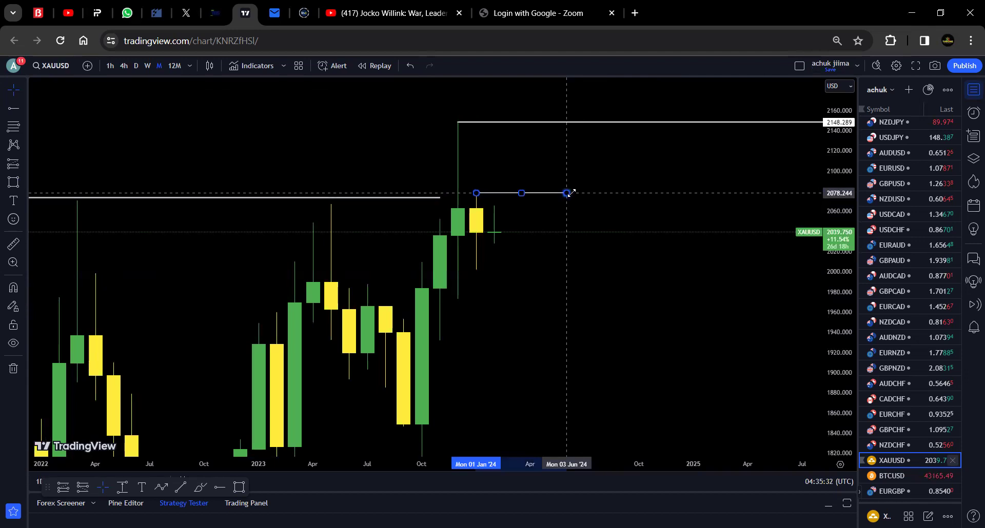
left_click(598, 245)
left_click_drag(615, 253, 681, 255)
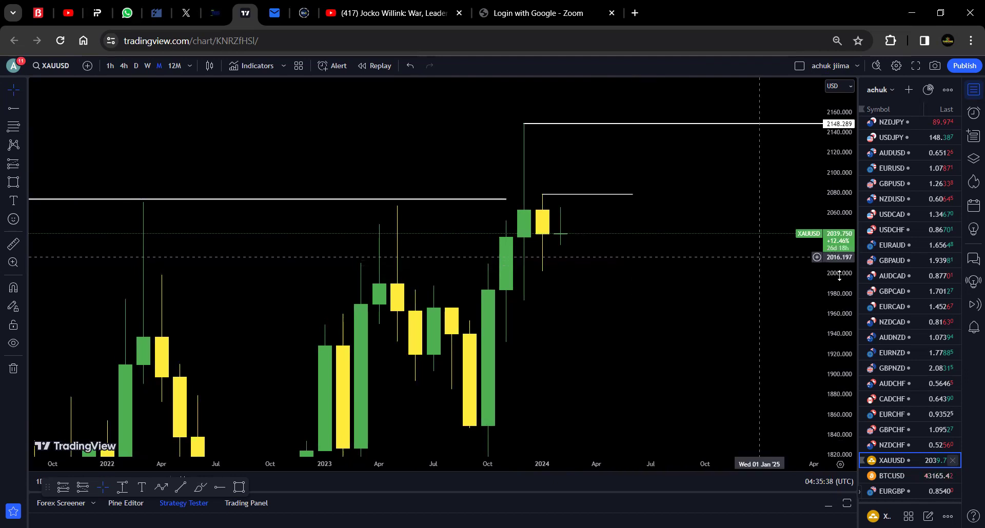
scroll(641, 251, "up", 3)
left_click_drag(633, 250, 677, 282)
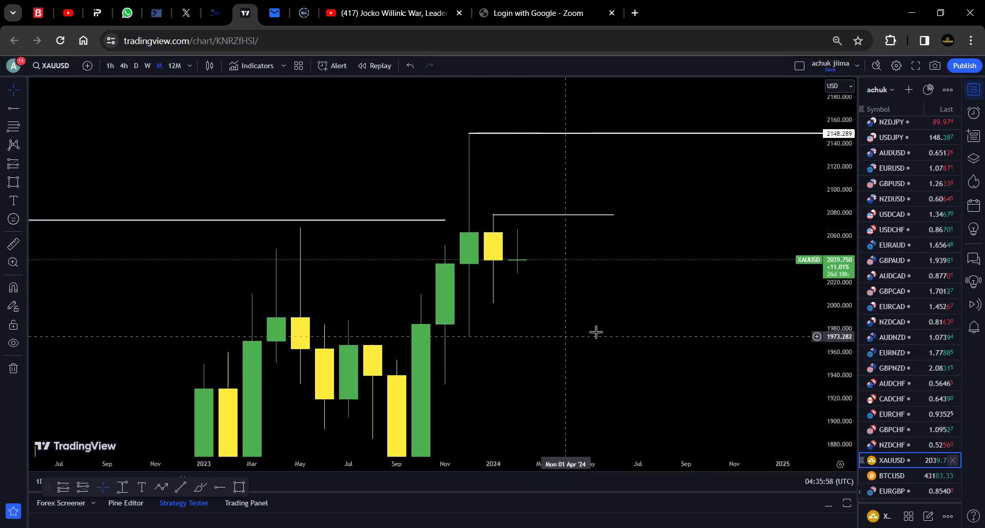
left_click_drag(579, 333, 643, 331)
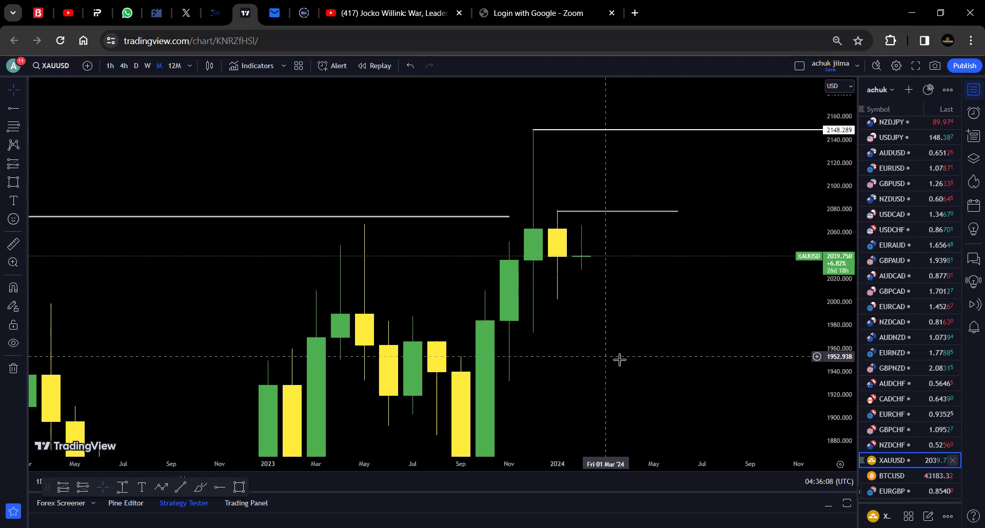
Pan down and compress the price scale so the lower 2023 candles fit in view
left_click_drag(619, 351, 619, 313)
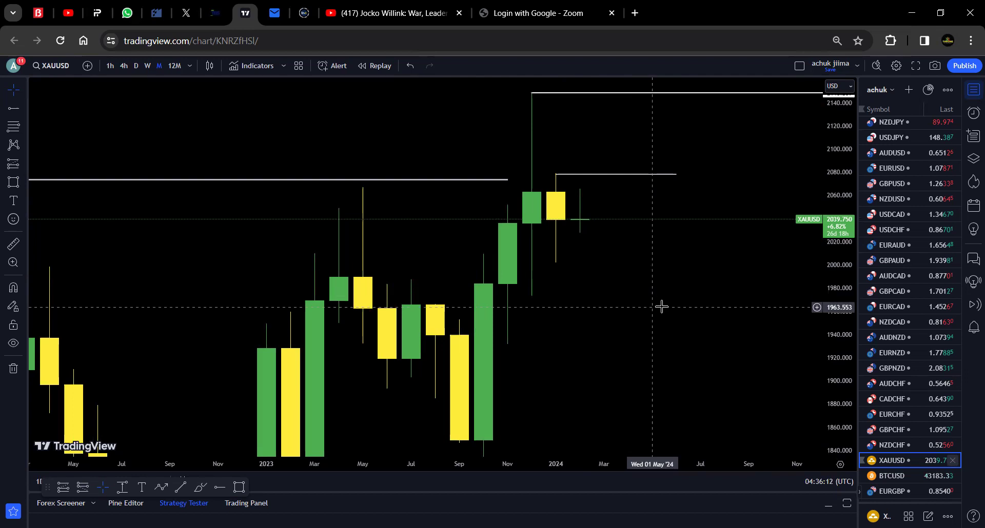
left_click_drag(837, 311, 842, 374)
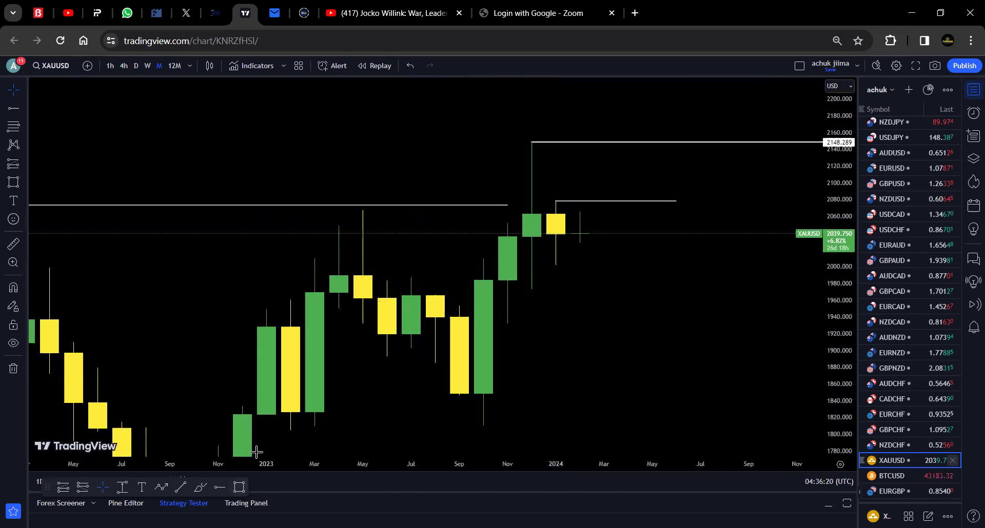
key("alt+shift+r")
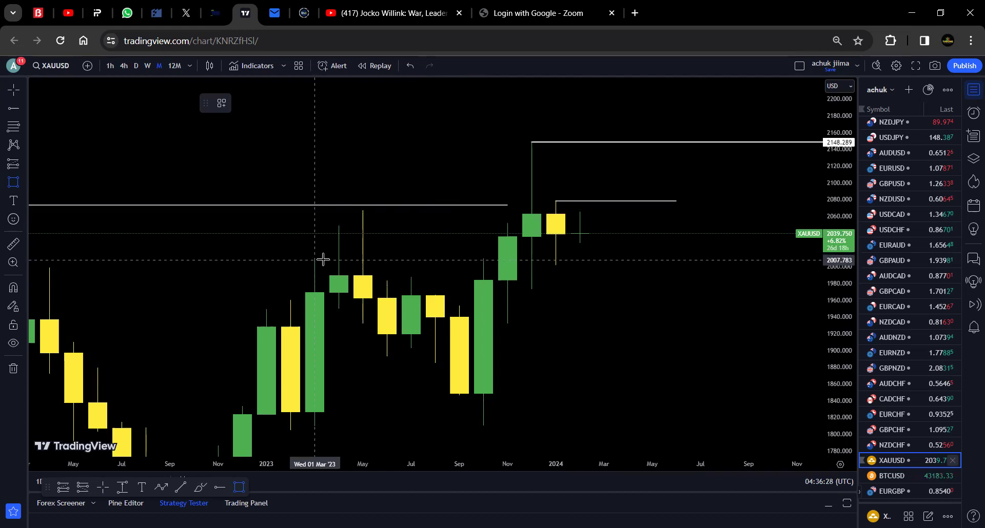
Draw a flat level from the March 2023 high to mid-2024 and lower it to about 2002
left_click_drag(324, 260, 675, 259)
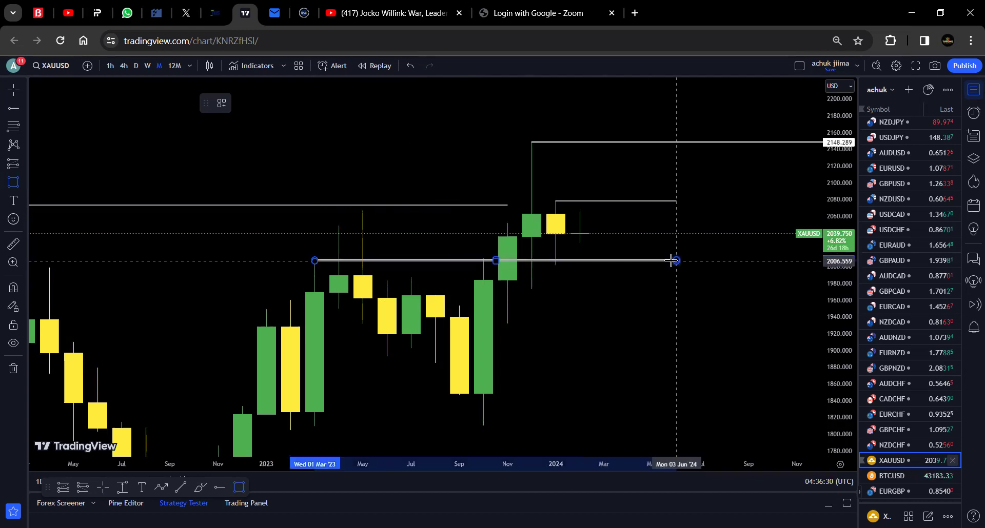
left_click(674, 259)
left_click_drag(696, 294, 703, 319)
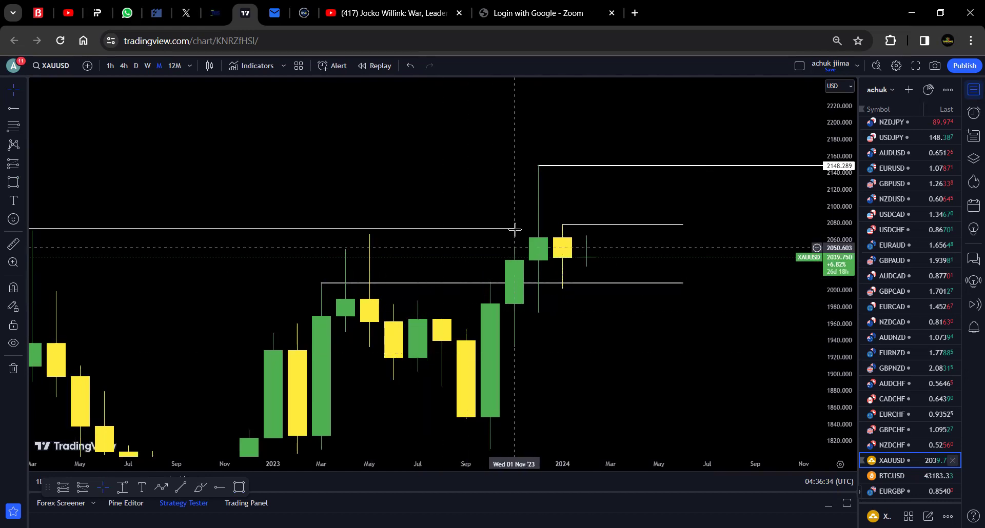
left_click(572, 285)
left_click_drag(572, 286, 571, 289)
left_click(588, 324)
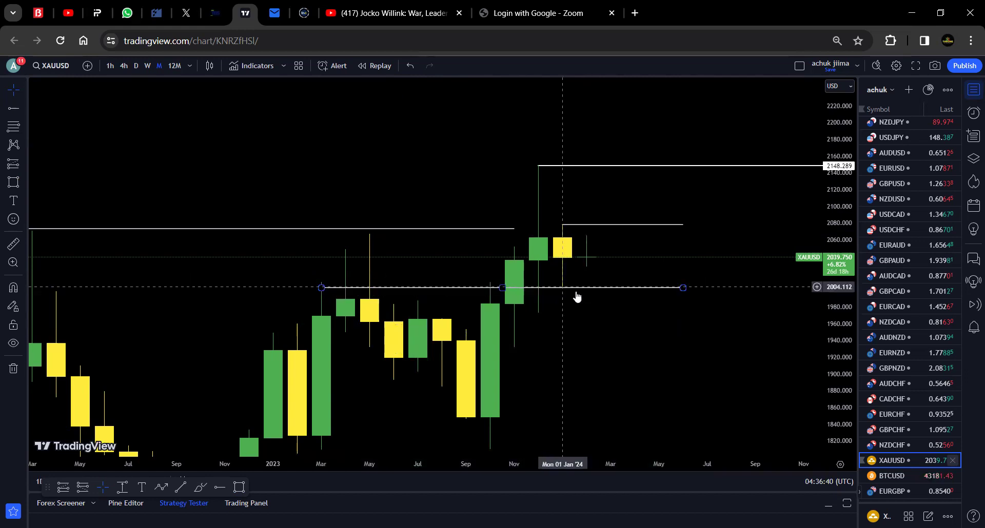
left_click_drag(603, 327, 603, 348)
scroll(690, 309, "up", 3)
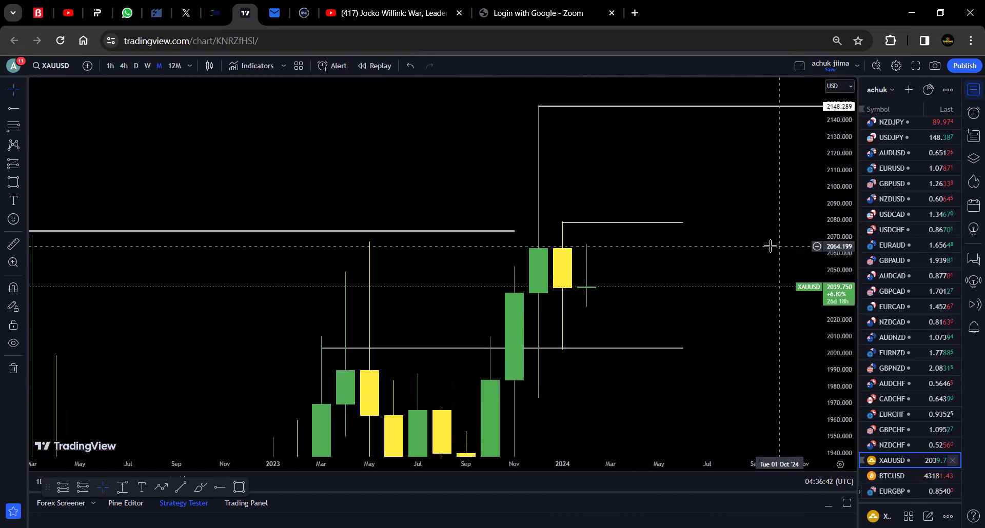
left_click_drag(519, 349, 519, 350)
left_click(583, 315)
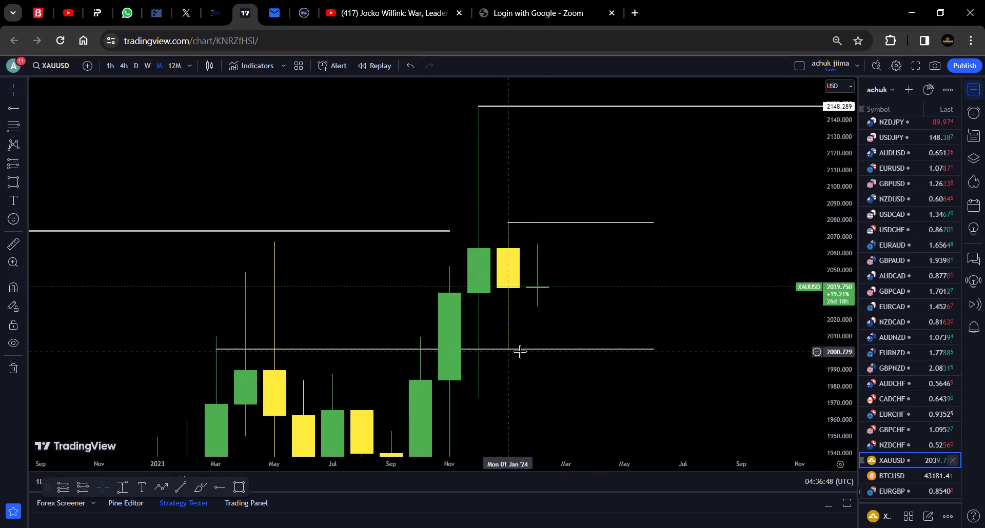
left_click_drag(580, 392, 628, 340)
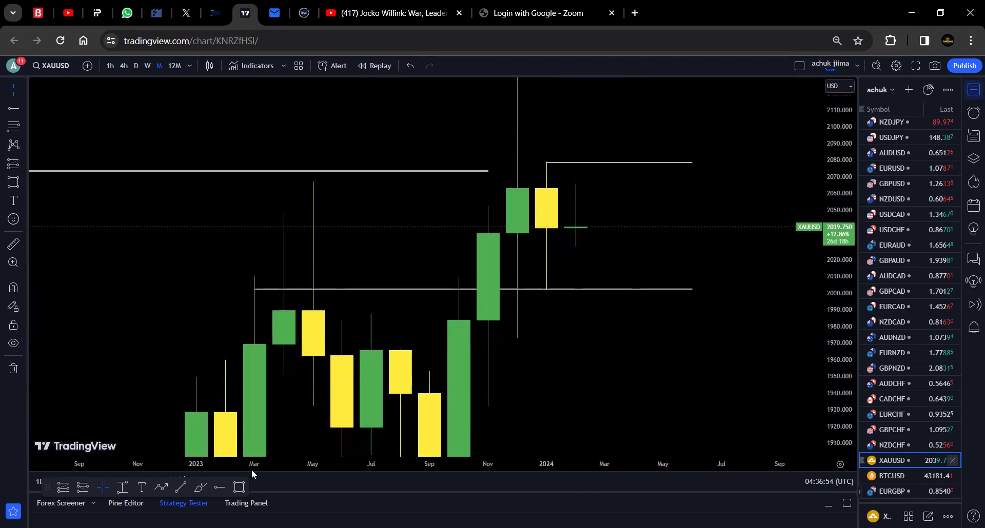
Draw a flat level at about 1973 from November 2023, then extend it back to May 2023
left_click(239, 487)
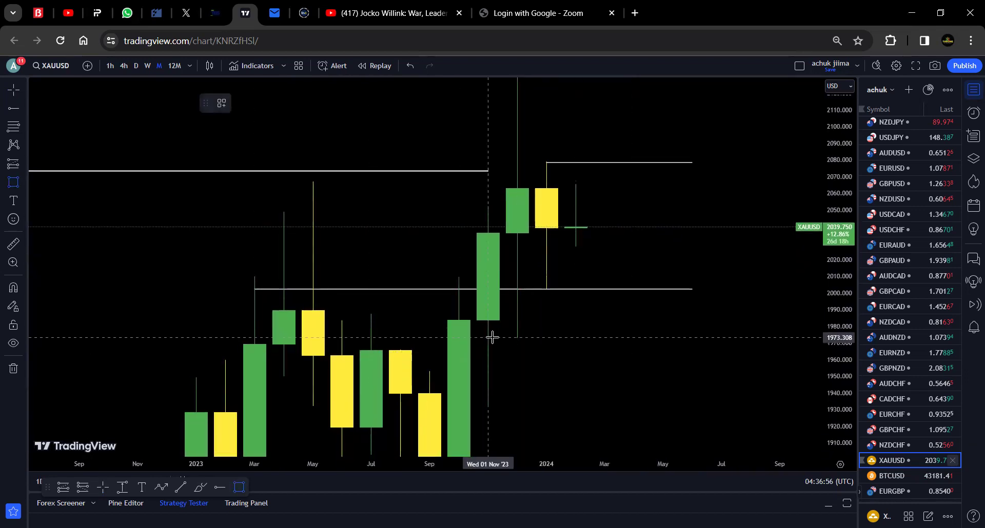
left_click_drag(498, 337, 663, 338)
left_click(679, 338)
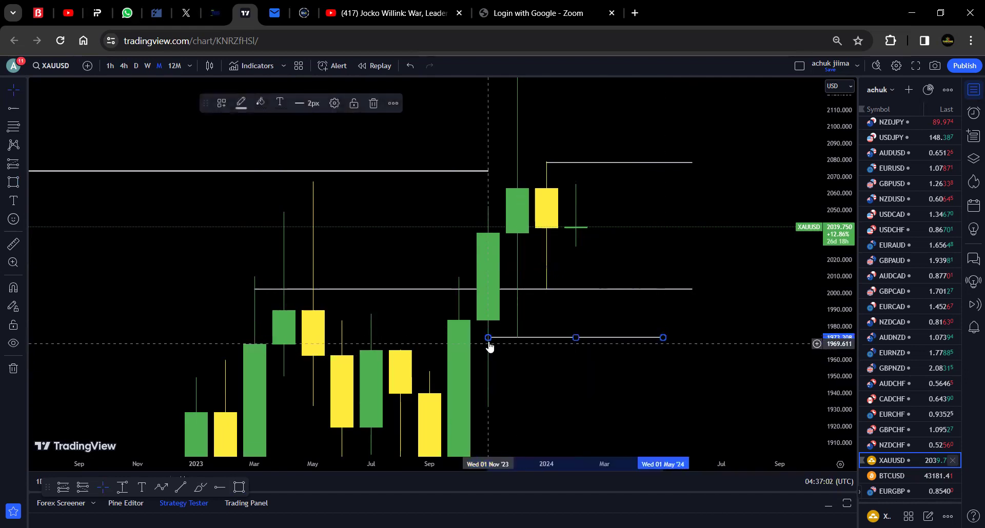
left_click_drag(488, 337, 314, 337)
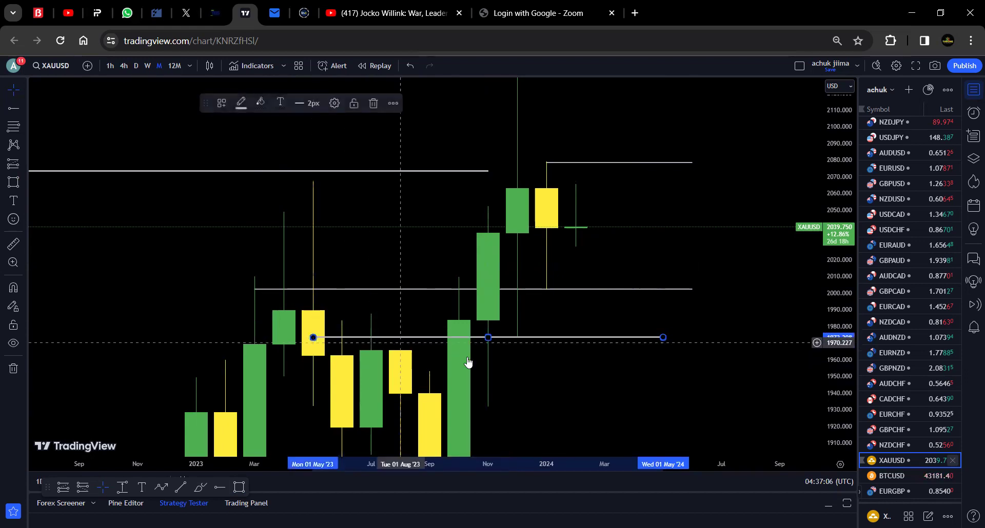
left_click(626, 417)
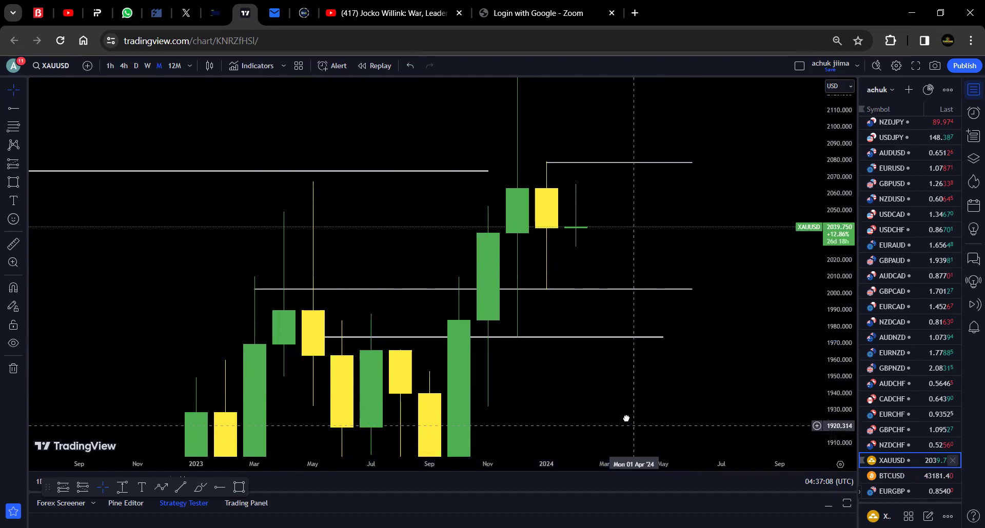
Rescale and pan the chart to review all the levels, checking the one near 2078
left_click_drag(626, 417, 633, 407)
left_click_drag(669, 219, 666, 281)
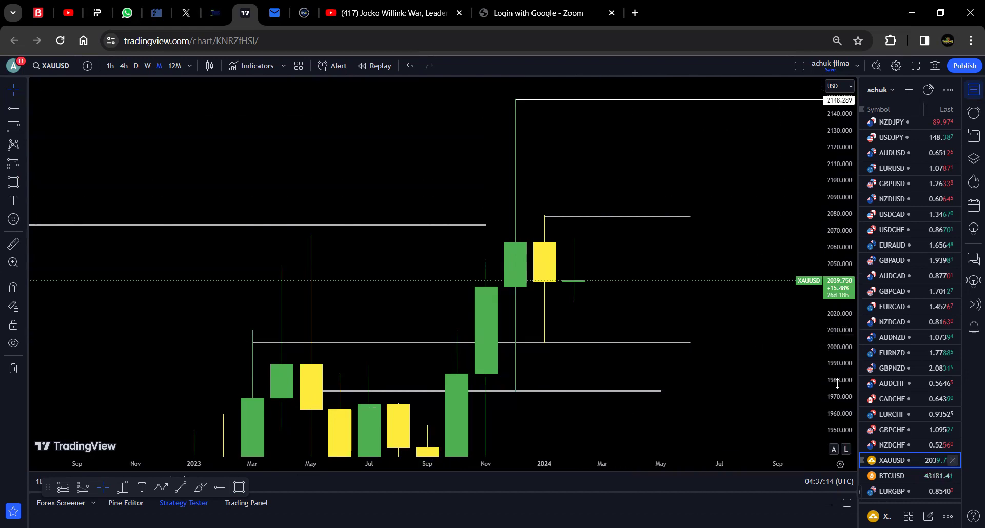
left_click_drag(837, 382, 671, 293)
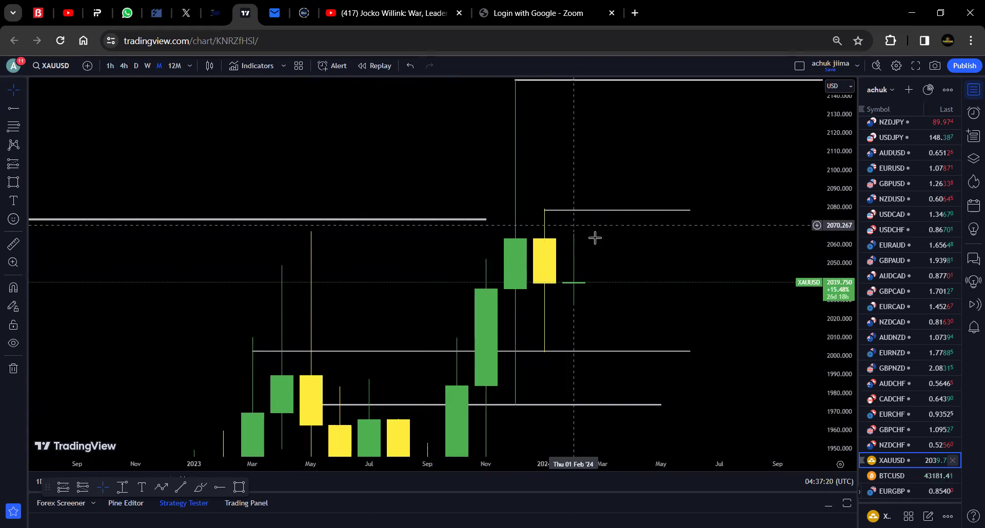
left_click_drag(767, 362, 763, 224)
left_click_drag(741, 365, 733, 433)
left_click_drag(706, 251, 710, 307)
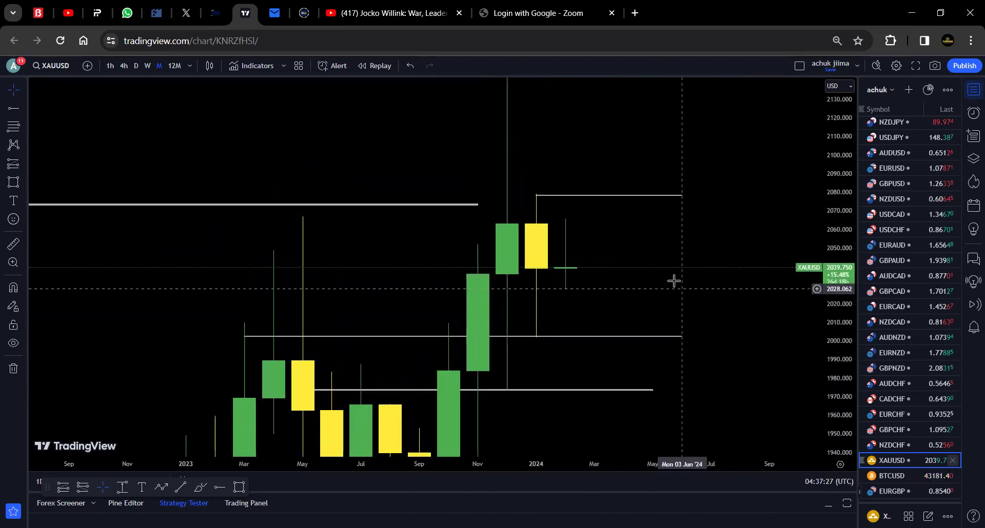
left_click(571, 198)
left_click(693, 247)
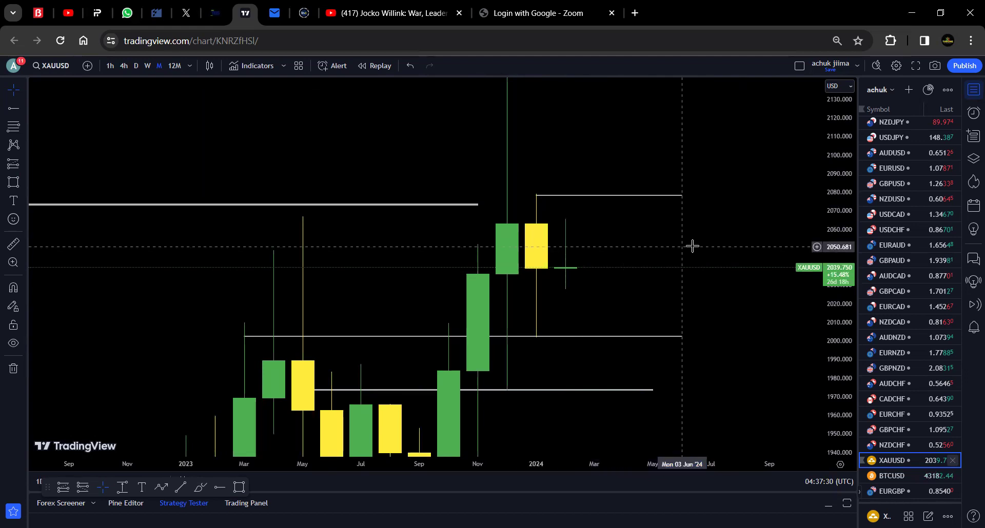
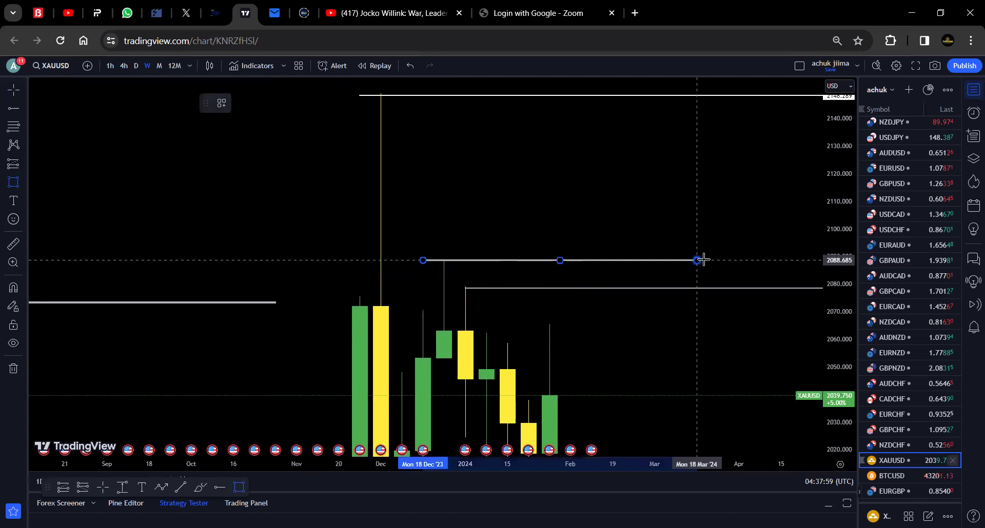
Finish the flat white level near 2088 across the December–January highs
left_click_drag(739, 354, 737, 317)
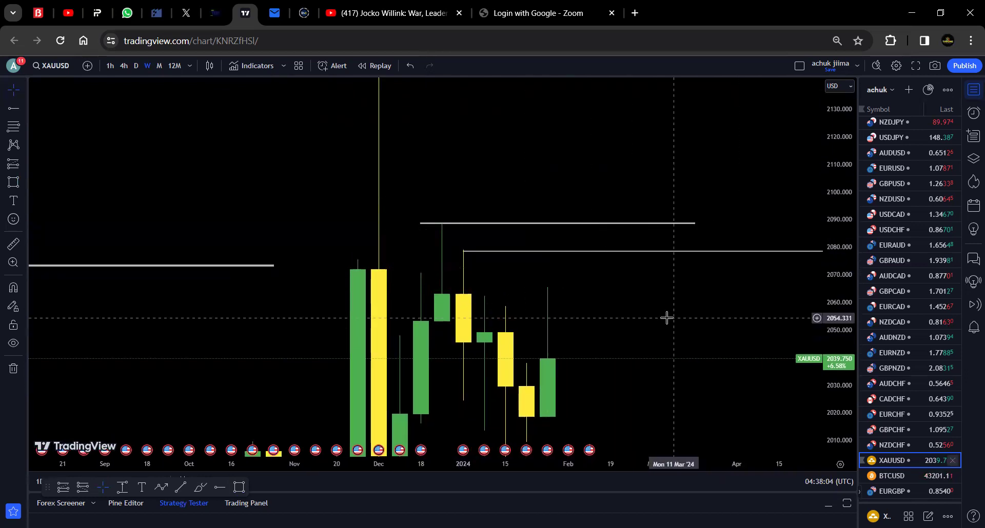
Draw a flat level at about 2062 from the early-January candle to early March
left_click_drag(662, 373, 632, 331)
left_click(239, 488)
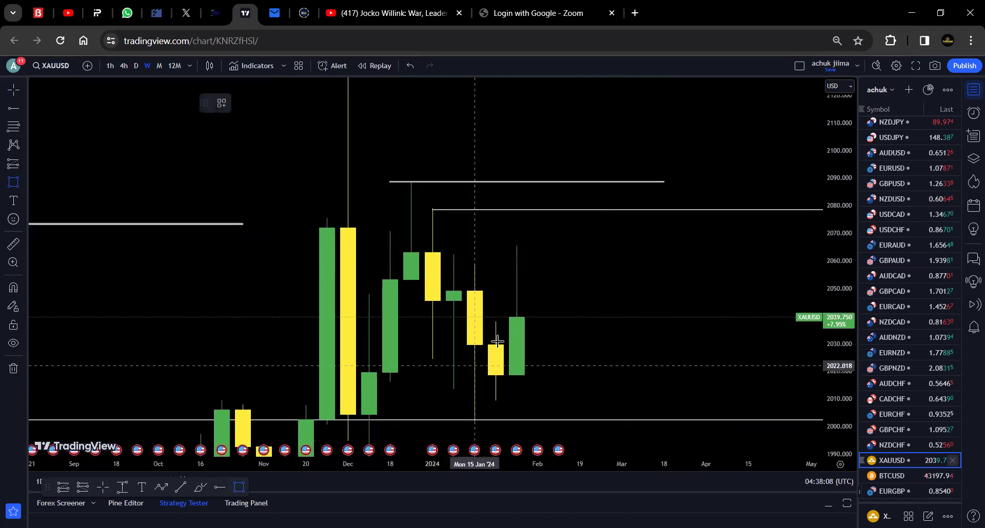
left_click(438, 253)
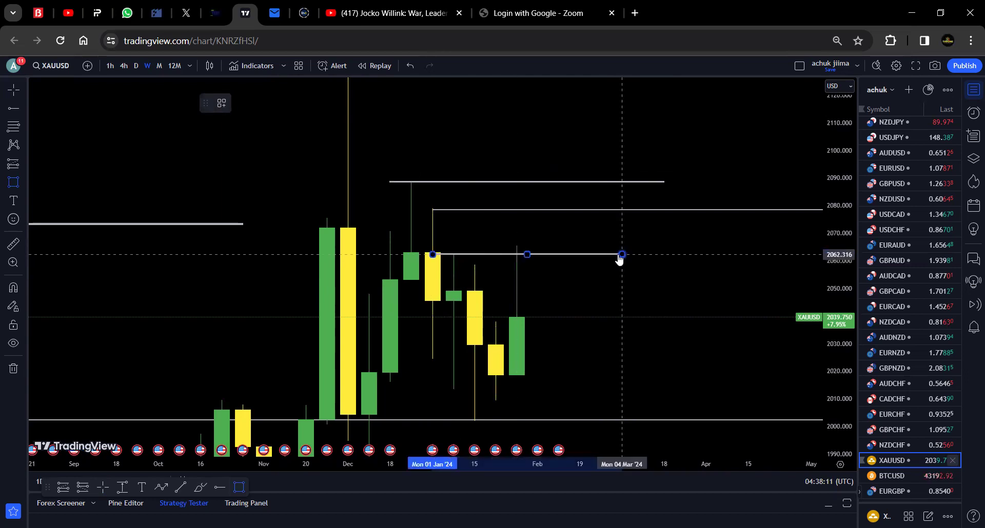
left_click(619, 259)
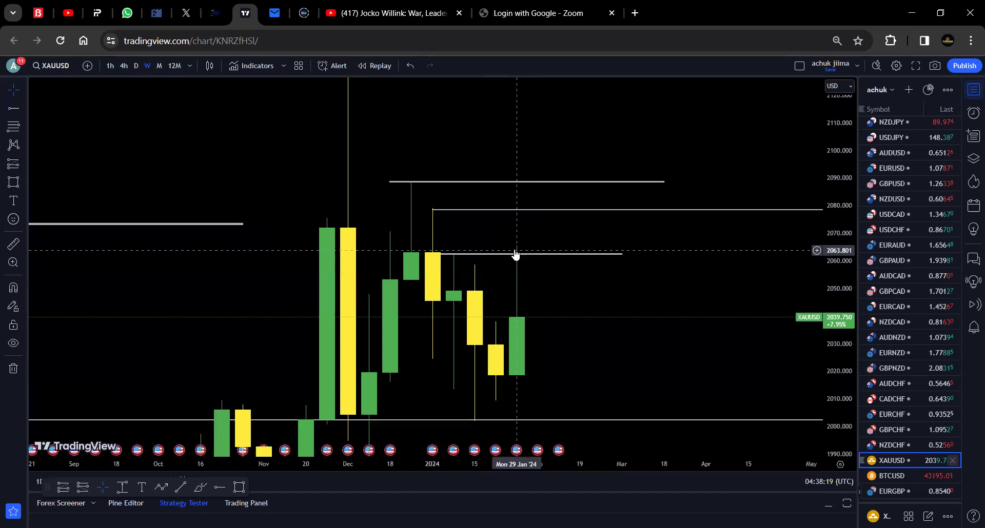
Measure the price distance from the late-January candle, then clear the measurement
left_click(13, 245)
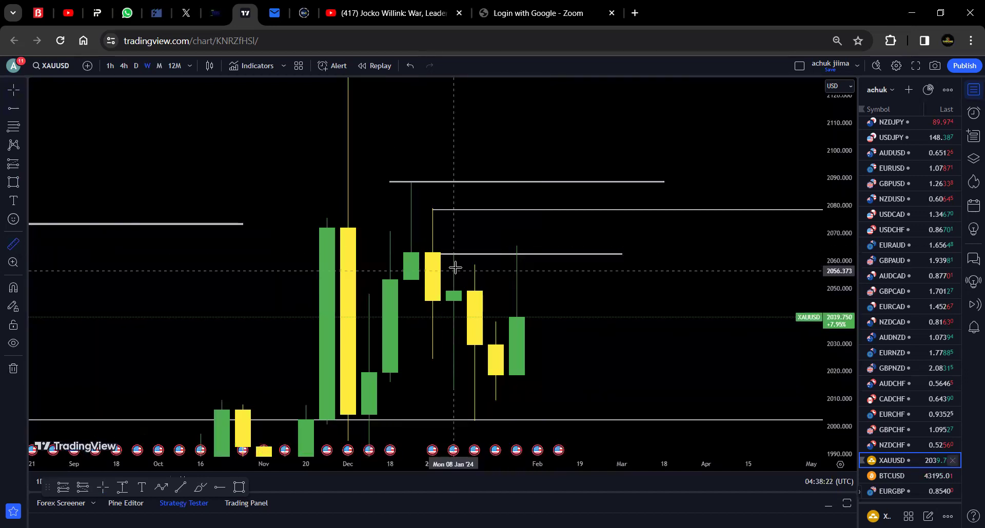
left_click(523, 253)
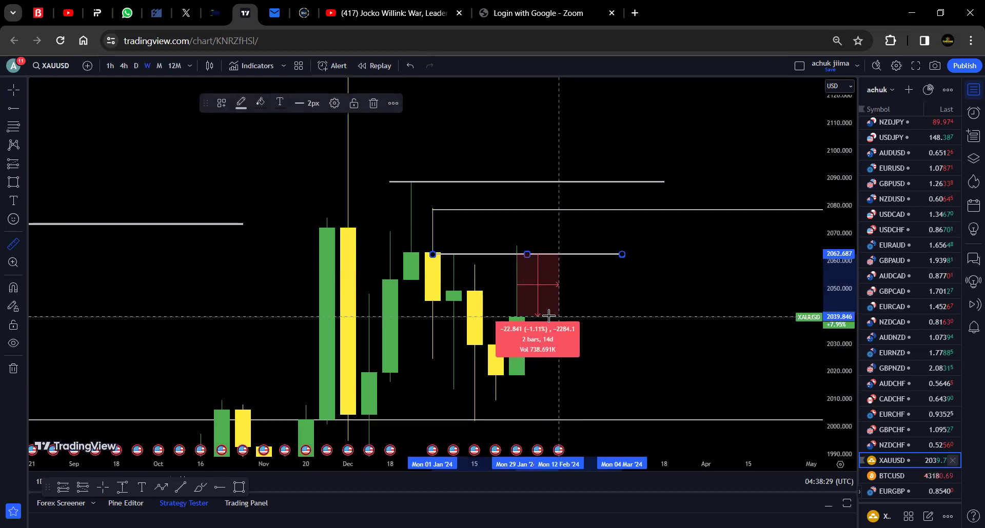
left_click(549, 316)
left_click(581, 365)
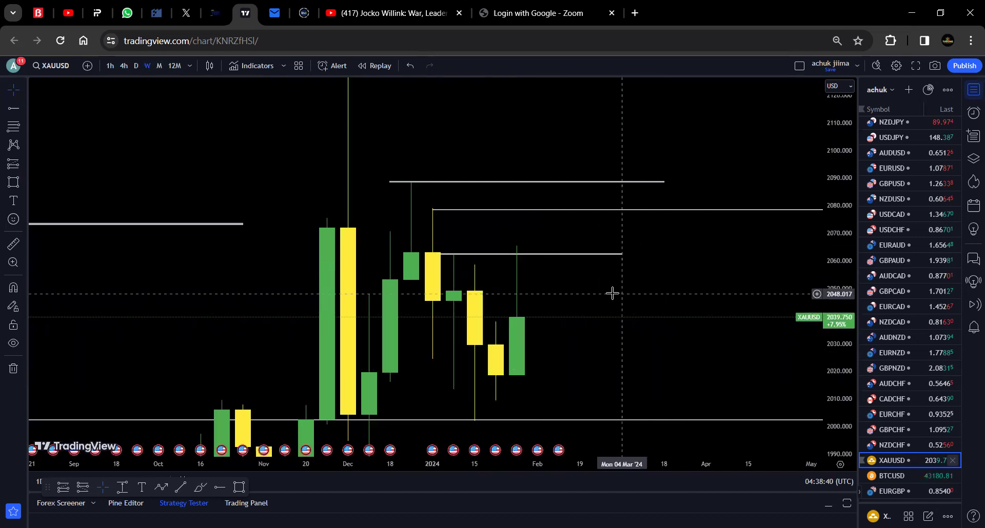
Raise the 2062 level onto the late-January wick high near 2065
left_click_drag(546, 261, 615, 248)
left_click(643, 300)
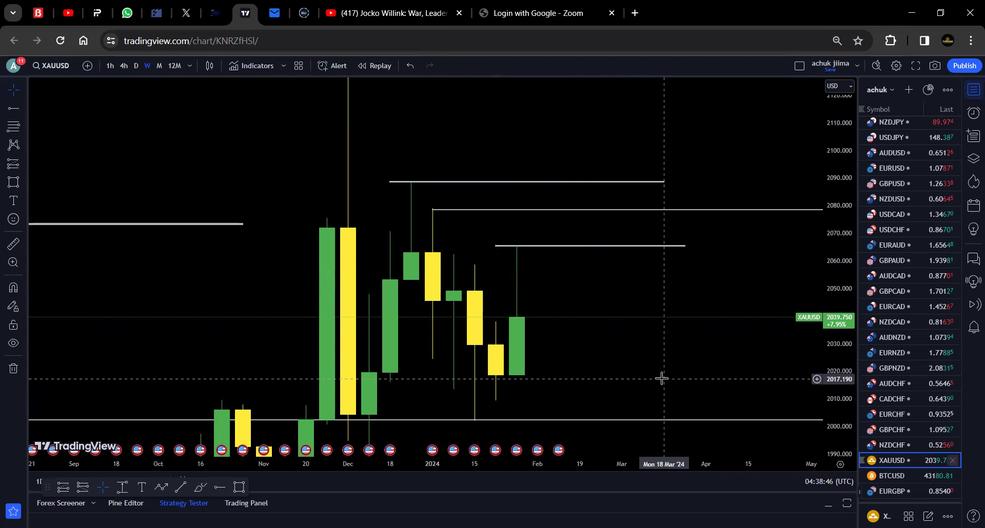
left_click_drag(683, 375, 671, 429)
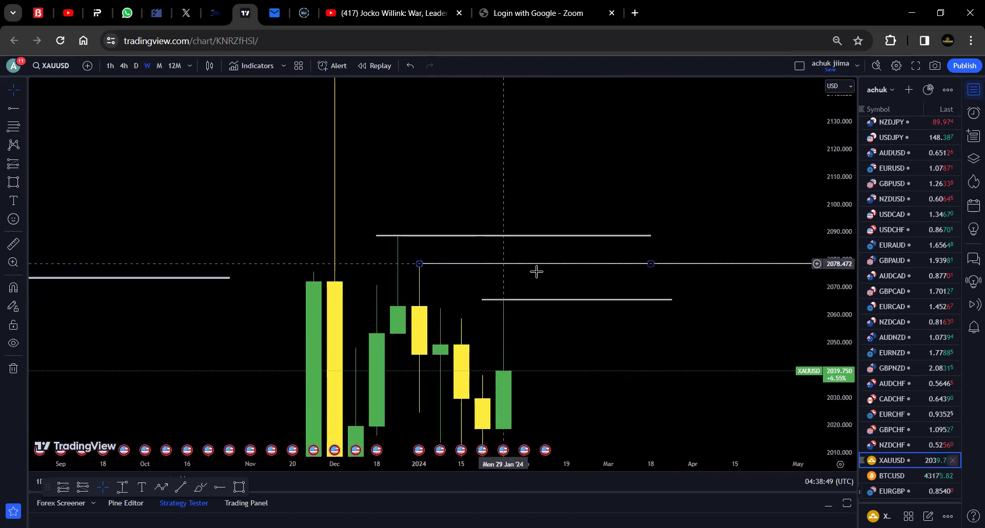
left_click_drag(835, 254, 832, 330)
Snap the top level exactly onto the 2148.809 high and reframe the chart
left_click(640, 267)
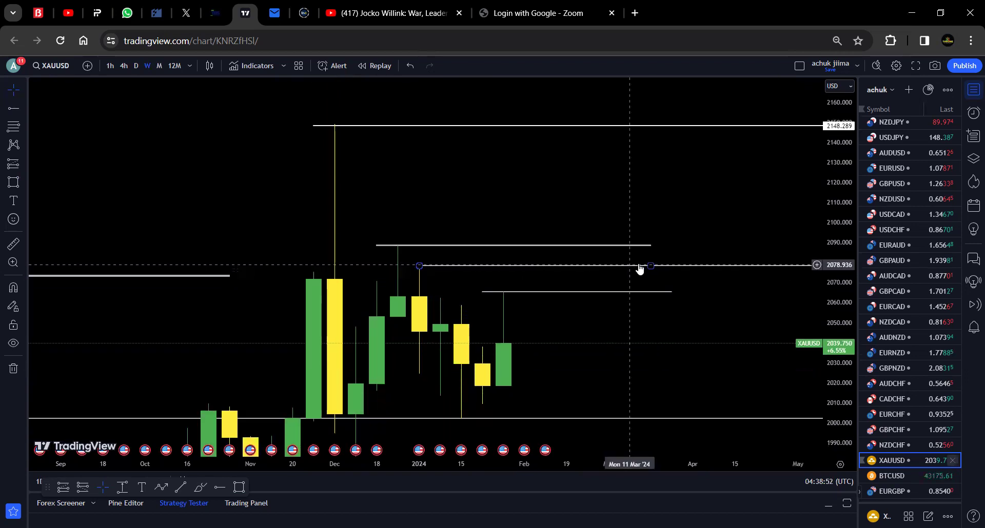
left_click_drag(352, 128, 353, 126)
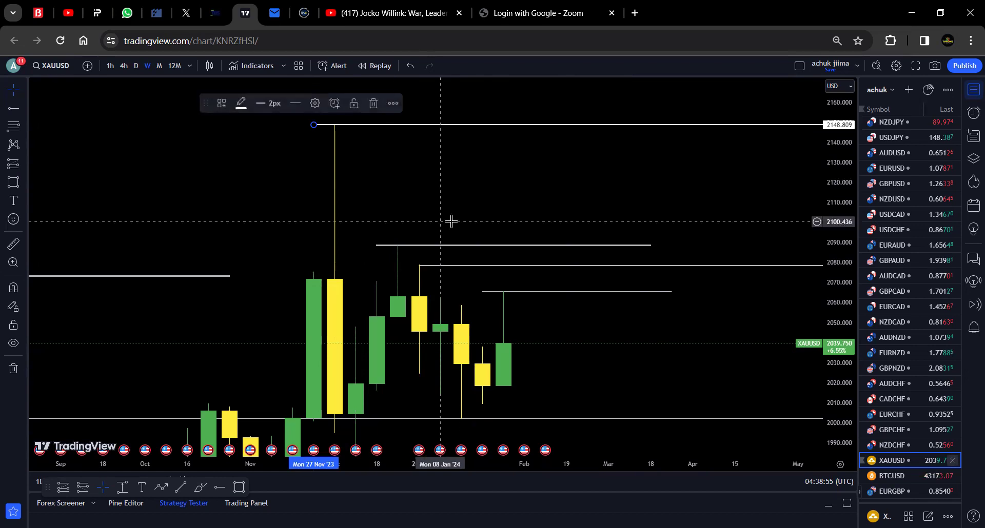
left_click_drag(451, 221, 451, 194)
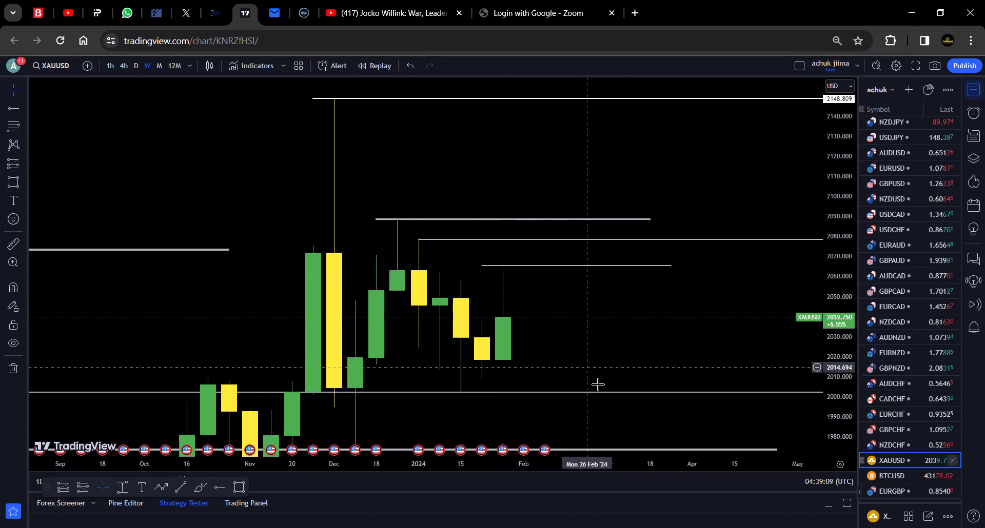
scroll(615, 412, "down", 2)
left_click_drag(683, 414, 682, 402)
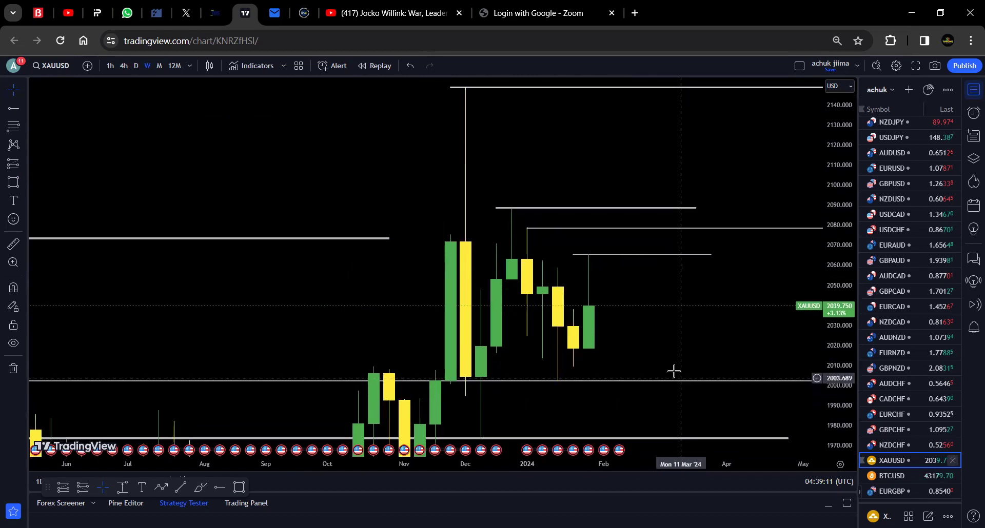
scroll(689, 327, "up", 2)
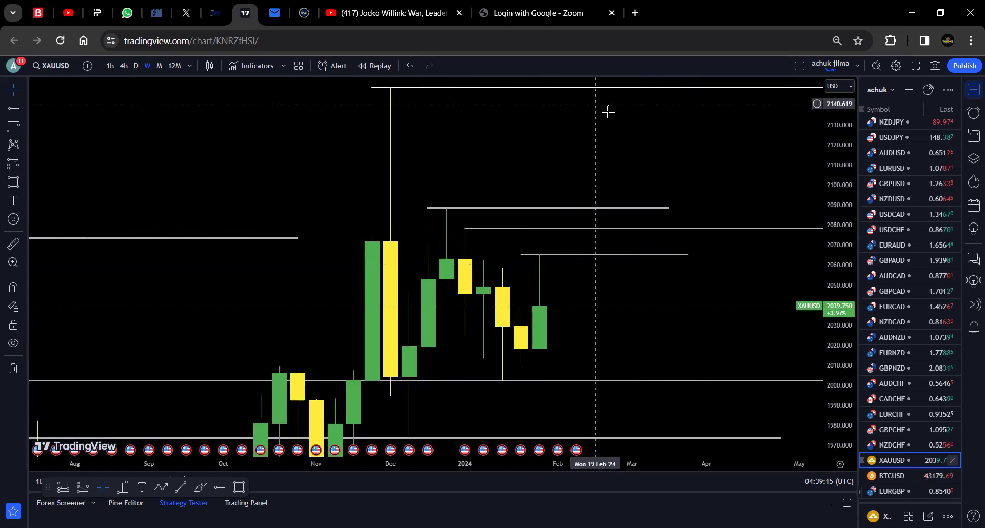
left_click_drag(629, 154, 627, 180)
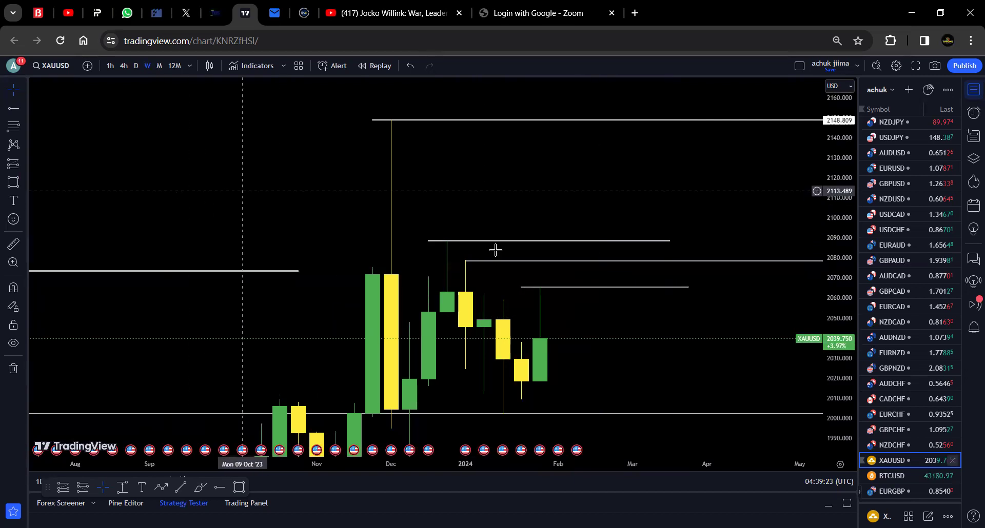
Switch XAUUSD to daily candles and stretch the price scale
left_click(136, 66)
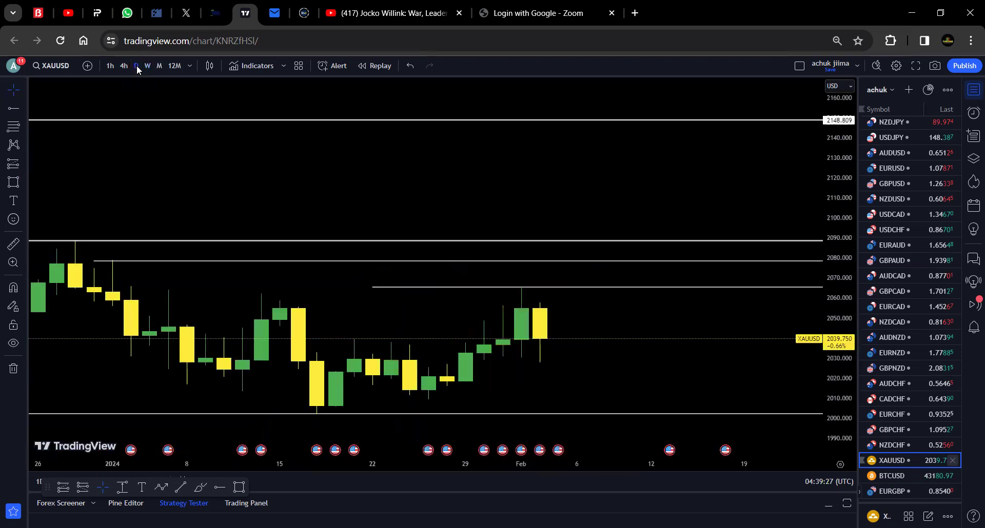
scroll(655, 345, "down", 5)
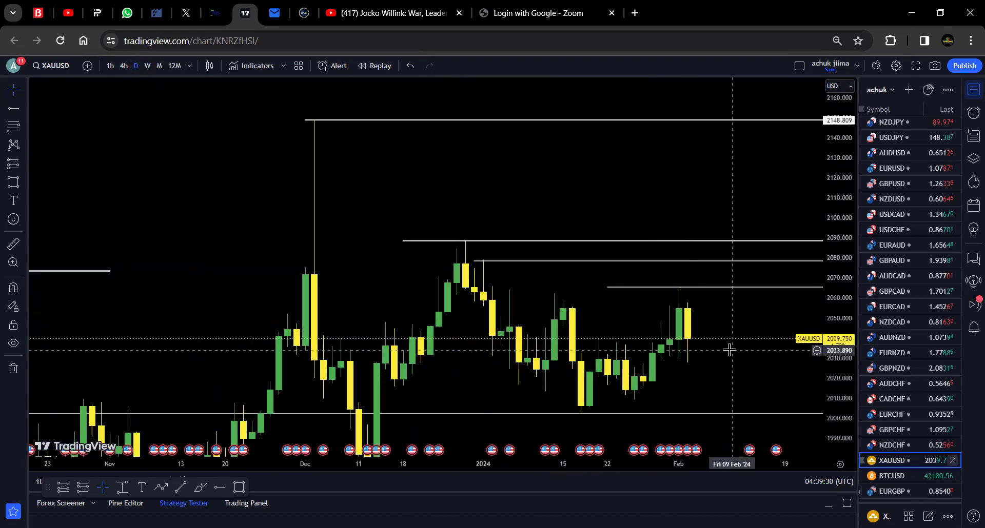
left_click_drag(721, 301, 717, 284)
left_click_drag(840, 406, 840, 354)
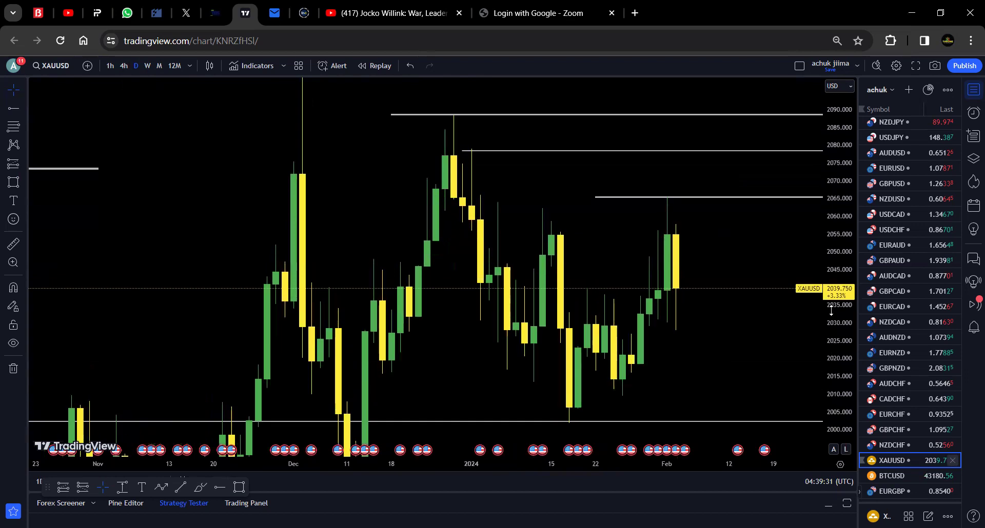
Extend the 2065 level leftward to start at the late-December candles
left_click_drag(595, 197, 463, 196)
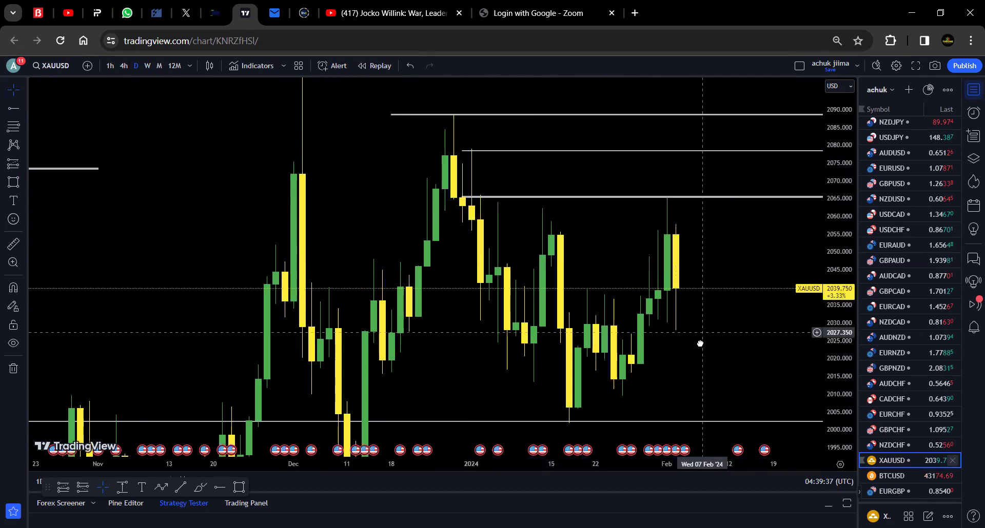
left_click_drag(699, 342, 648, 324)
left_click_drag(835, 281, 836, 296)
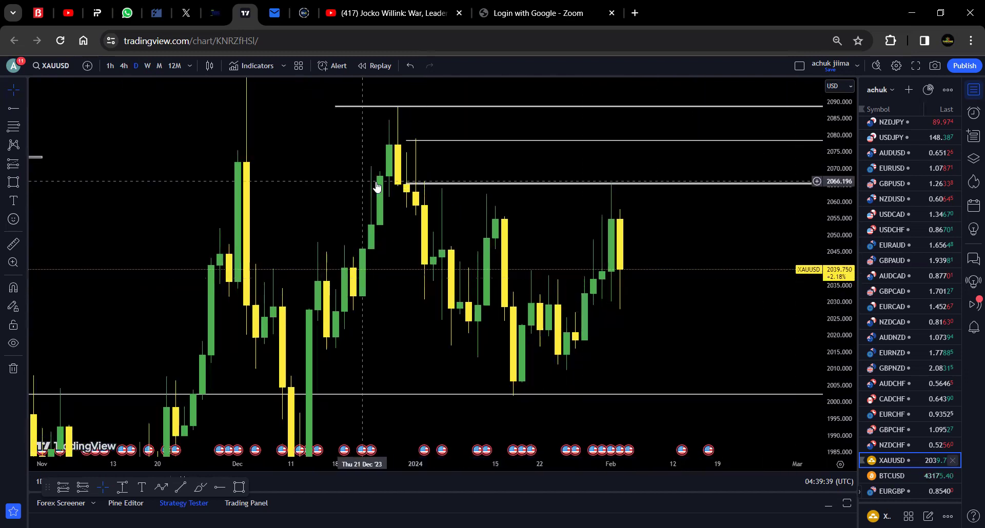
left_click_drag(649, 326, 588, 341)
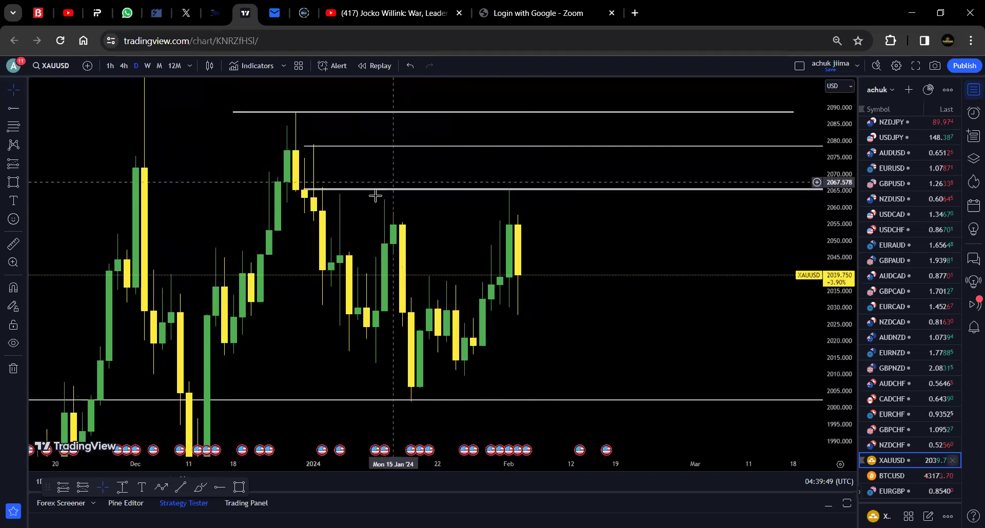
left_click(511, 189)
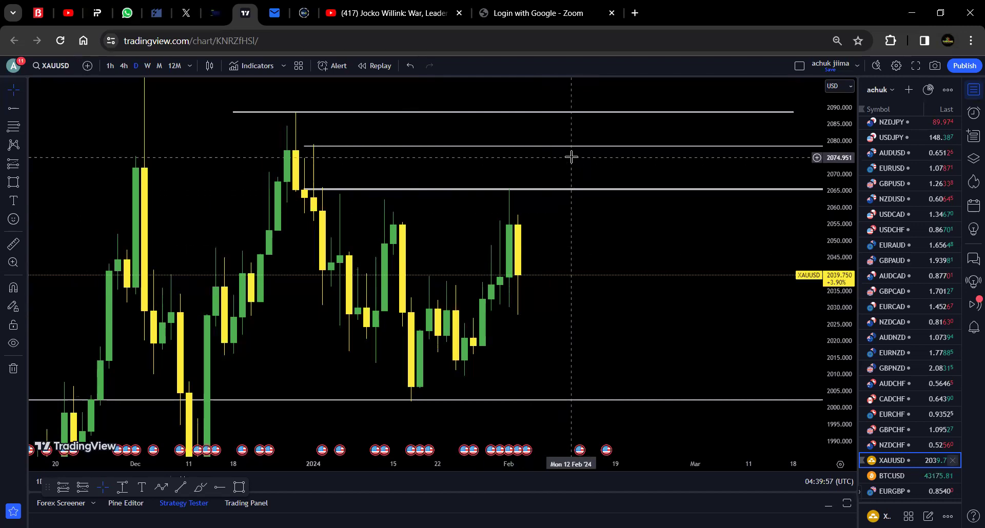
Switch XAUUSD to 4-hour candles and zoom to the recent price action
left_click(124, 62)
scroll(599, 297, "down", 5)
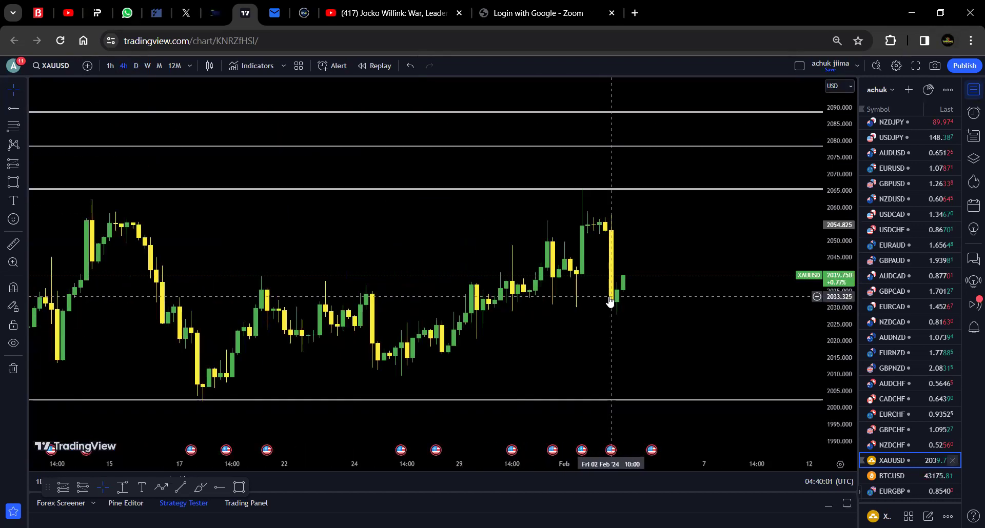
scroll(591, 332, "down", 2)
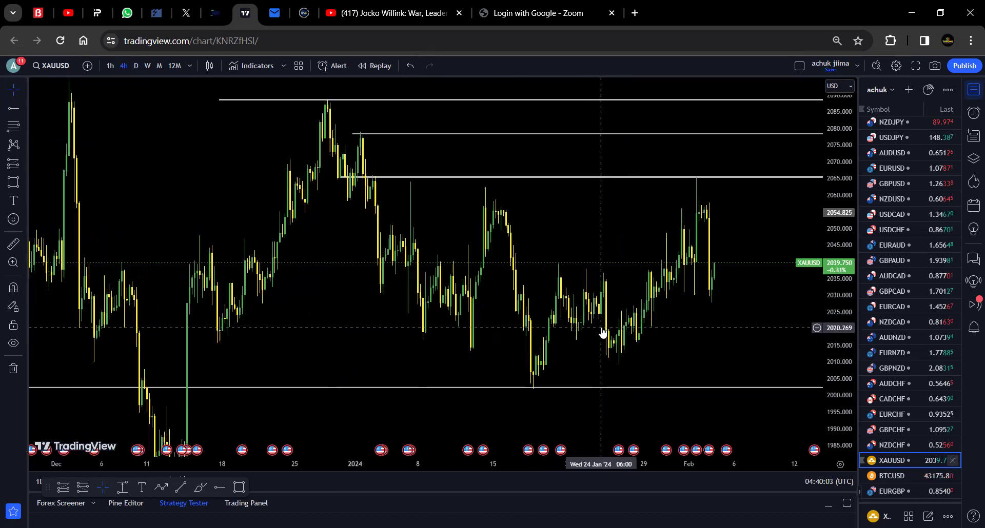
scroll(600, 329, "up", 2)
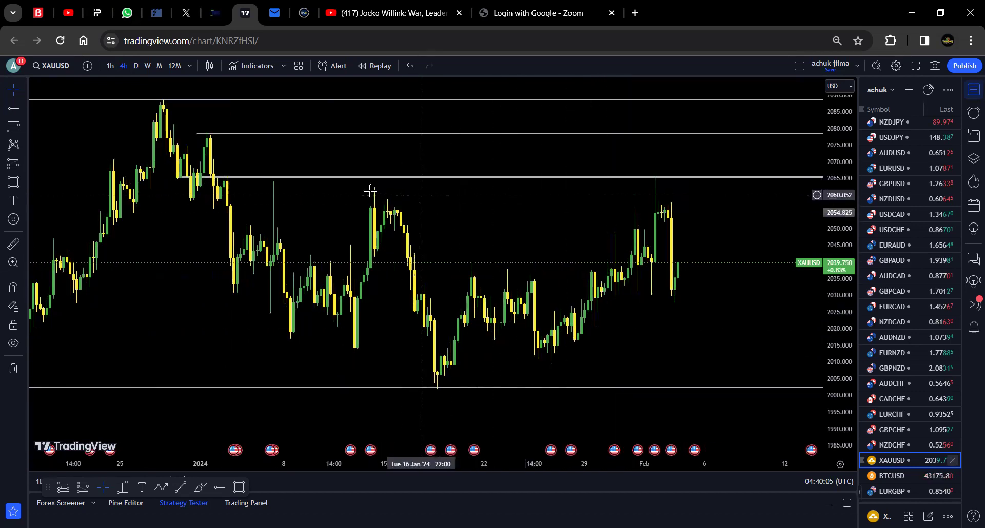
scroll(652, 219, "up", 1)
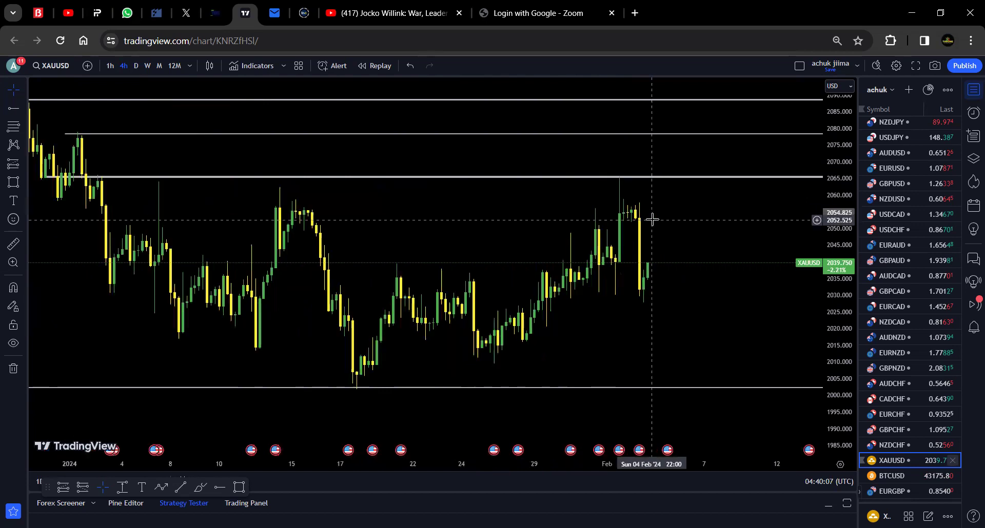
scroll(718, 275, "up", 1)
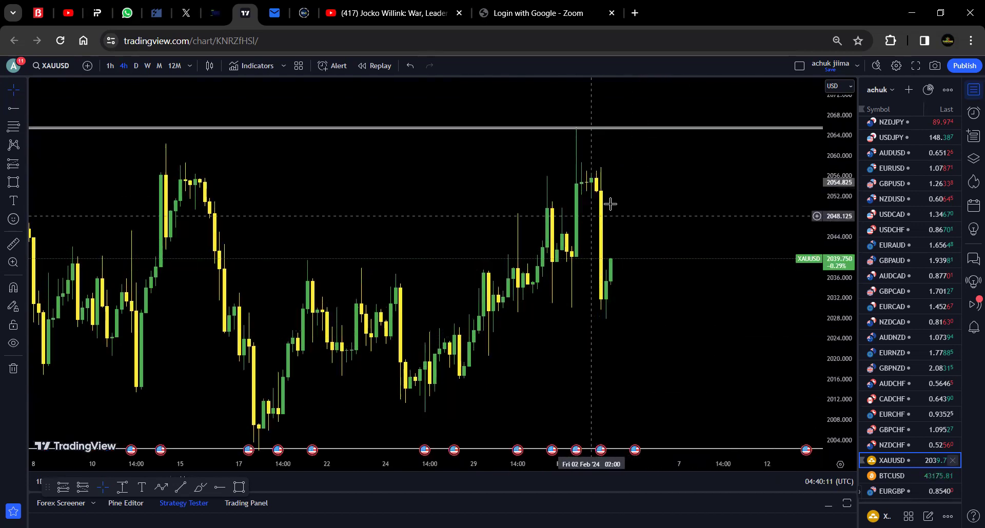
Draw a short level near 2051 from the Feb 1 candle past Feb 8
left_click(239, 488)
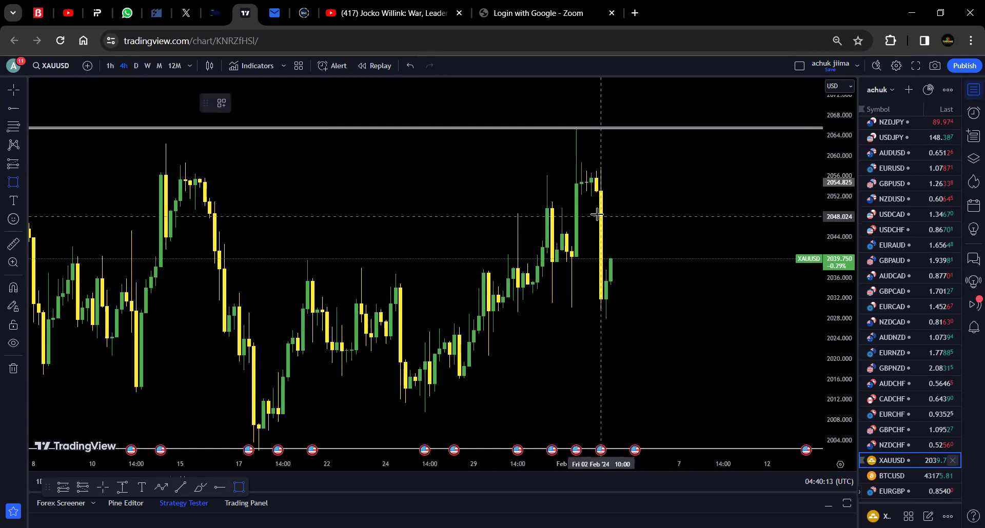
left_click(567, 197)
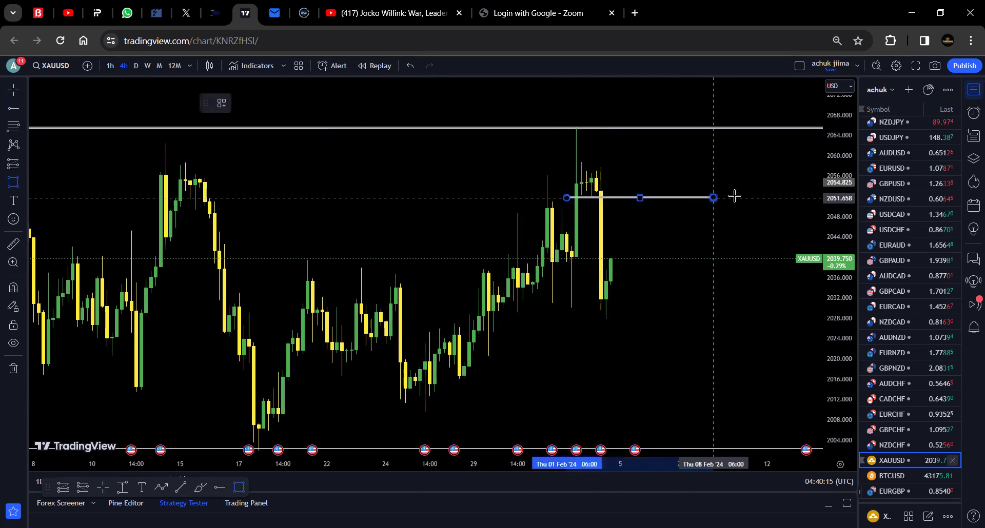
left_click(749, 197)
scroll(759, 288, "up", 2)
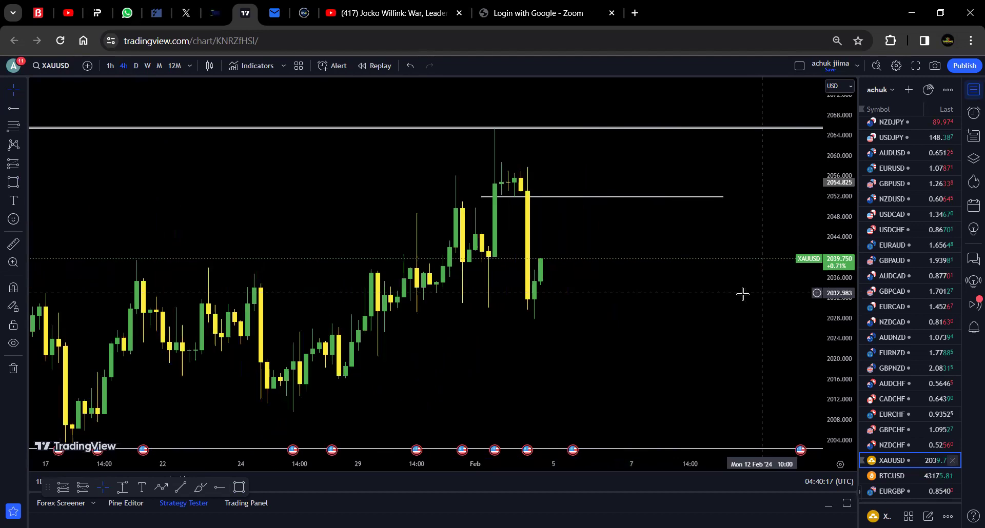
left_click_drag(723, 197, 768, 197)
left_click(725, 287)
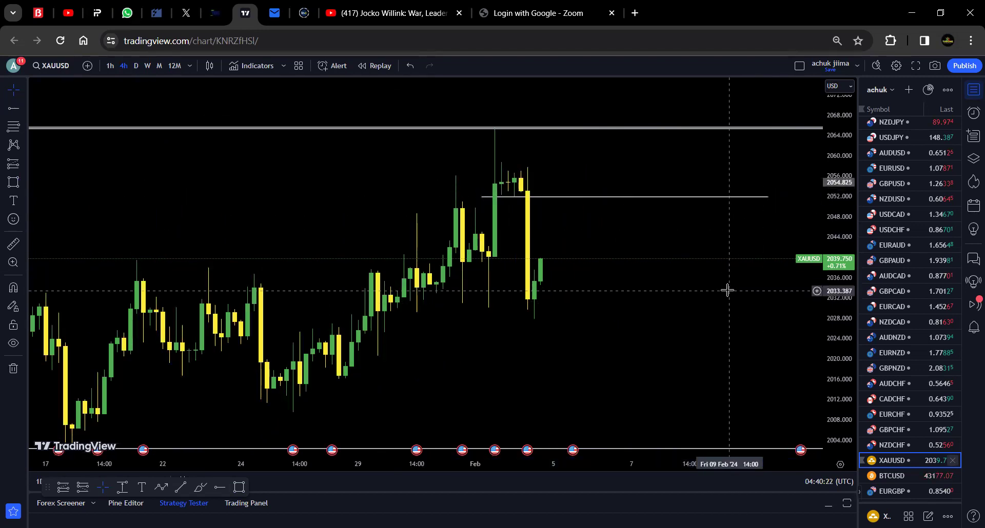
Rescale and pan the chart to fit all levels from 2000 to 2088
scroll(726, 288, "down", 3)
scroll(621, 220, "up", 3)
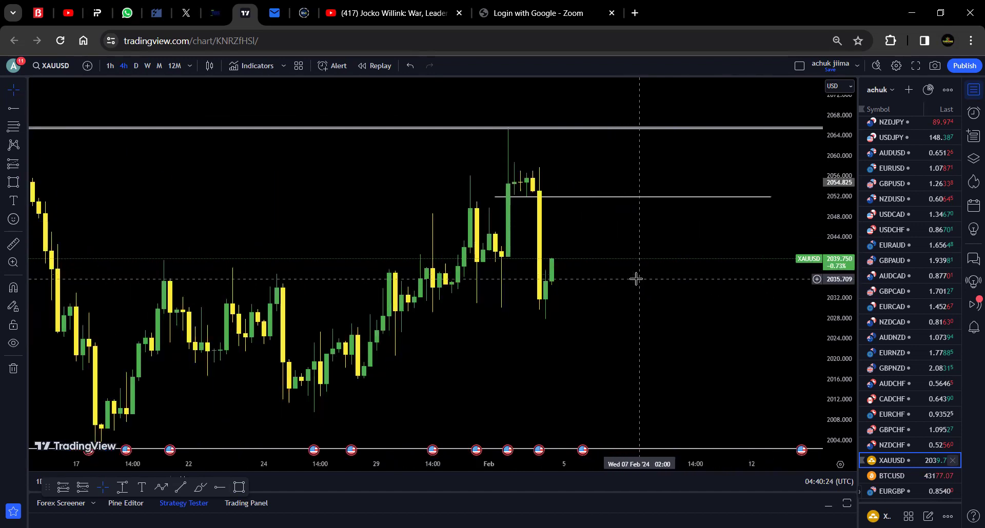
left_click_drag(838, 294, 838, 322)
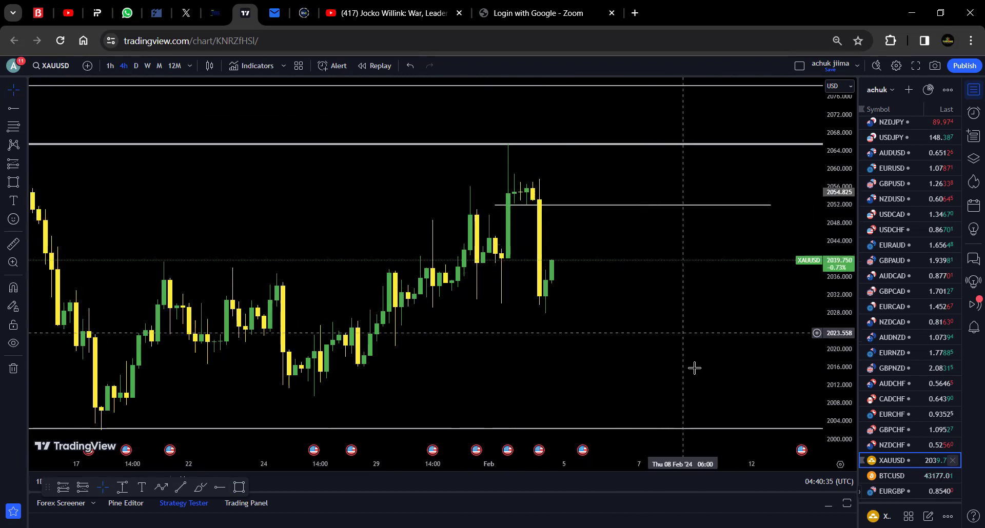
left_click_drag(613, 287, 631, 332)
scroll(645, 321, "down", 4)
left_click_drag(711, 301, 715, 268)
left_click_drag(844, 288, 844, 308)
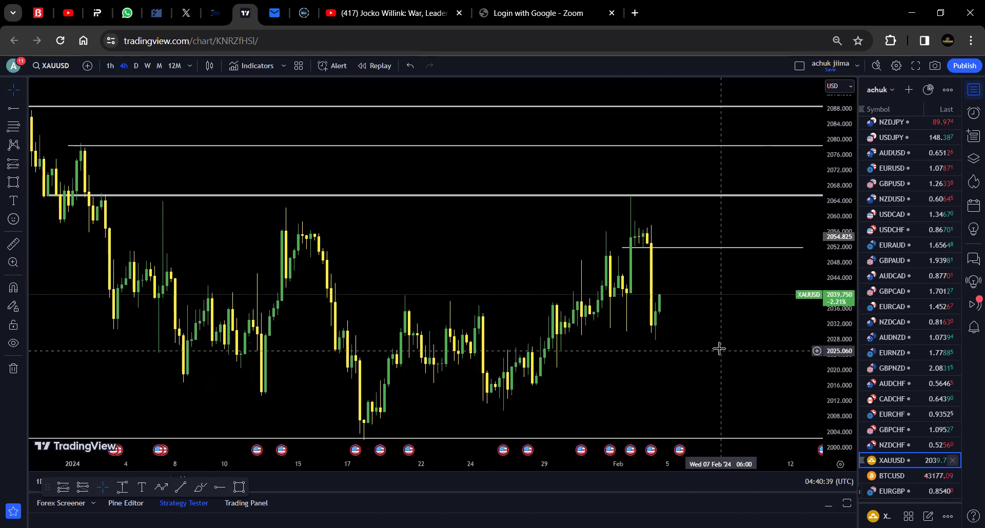
scroll(719, 349, "up", 2)
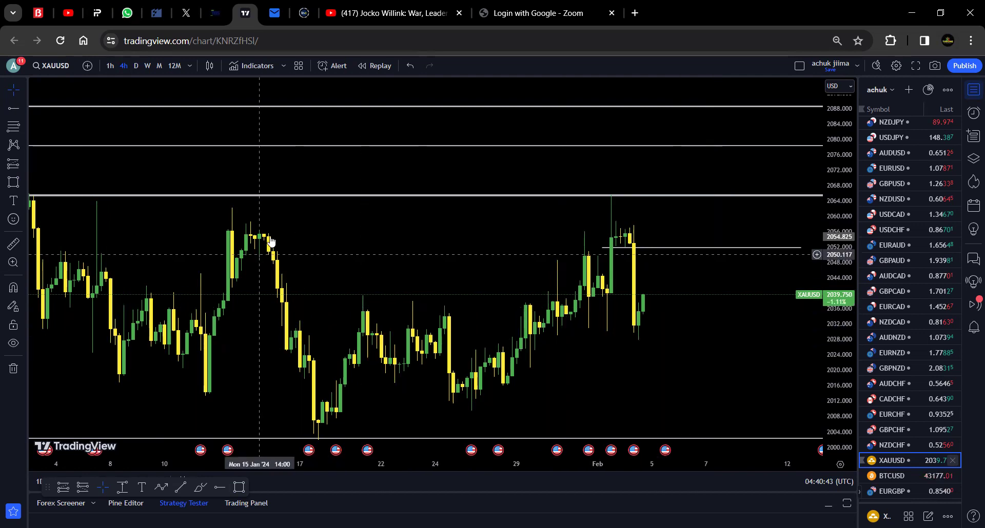
left_click_drag(725, 313, 719, 286)
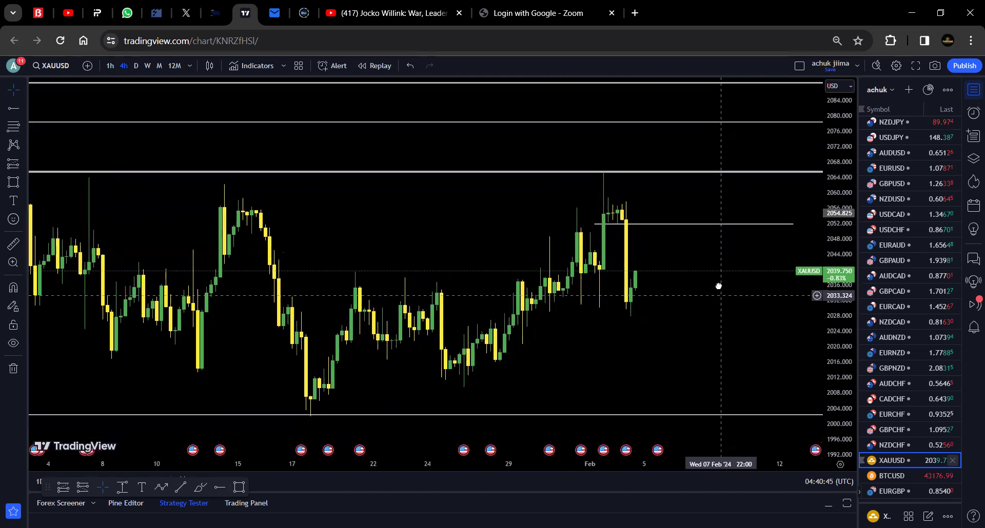
scroll(565, 315, "down", 2)
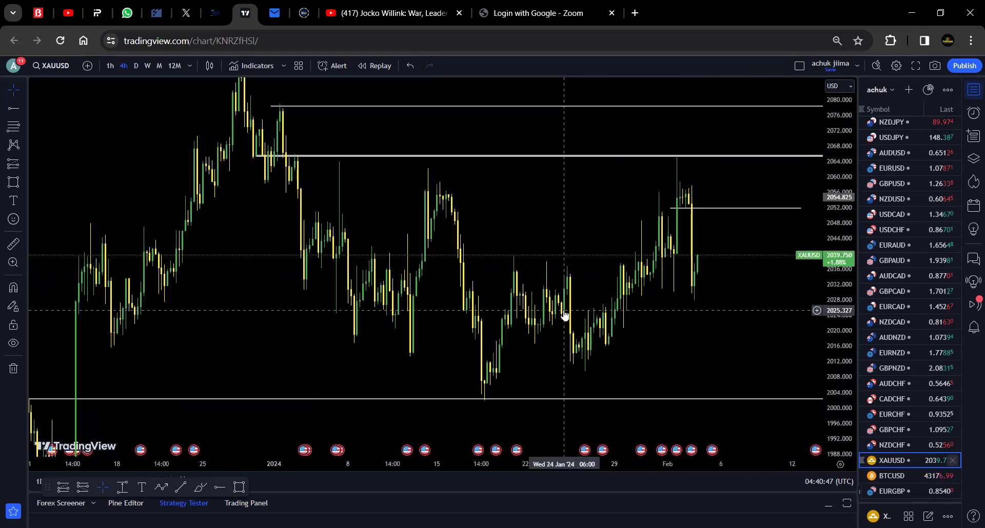
scroll(564, 315, "up", 3)
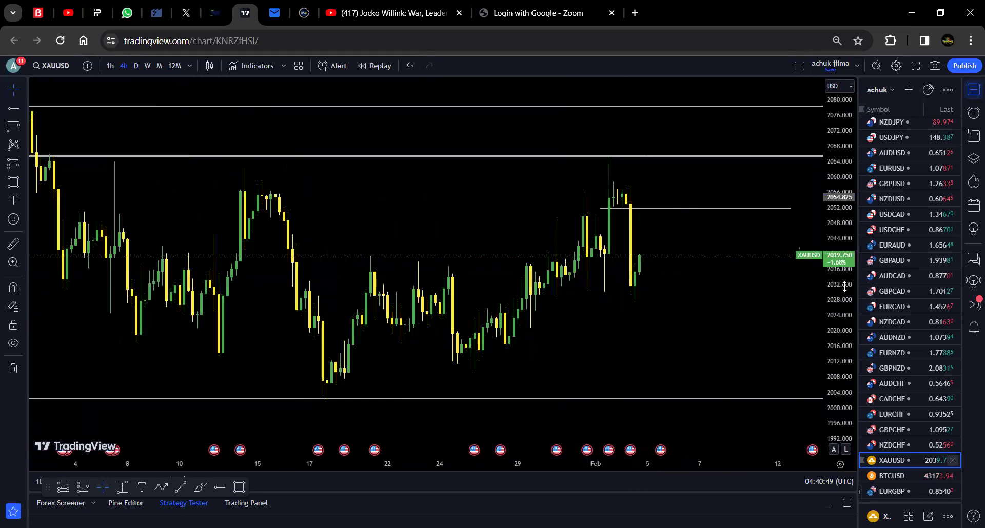
left_click_drag(845, 287, 845, 300)
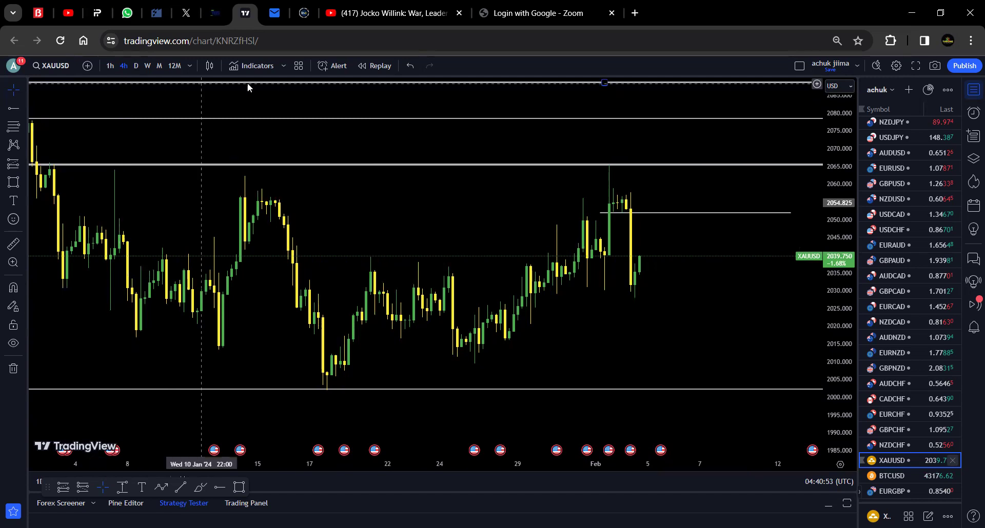
Load the DXY dollar index on monthly candles and compress its price scale
left_click(63, 66)
type("DXY")
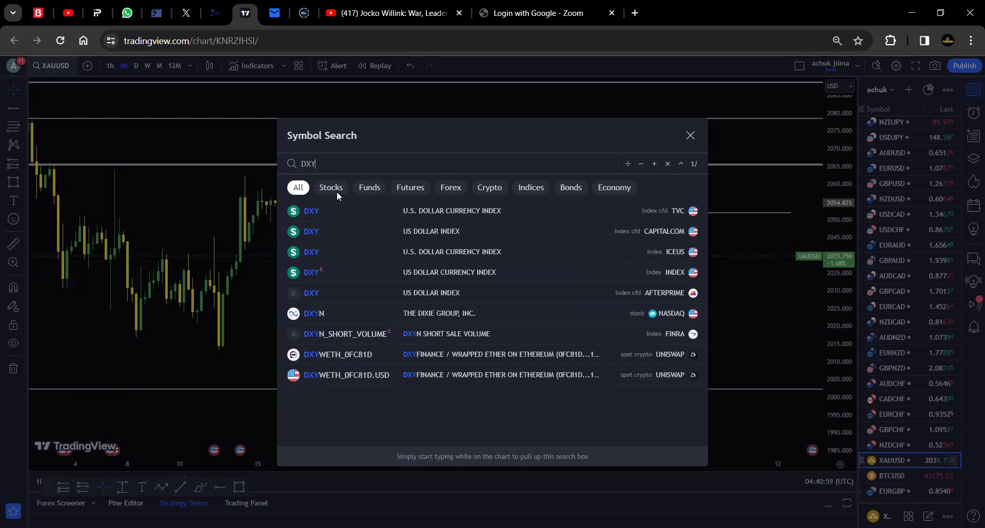
key("Escape")
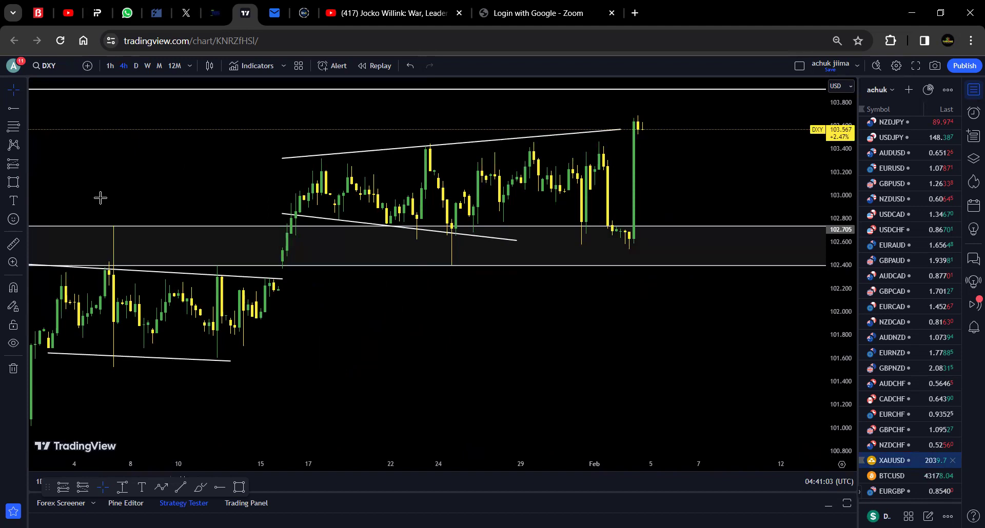
left_click(159, 66)
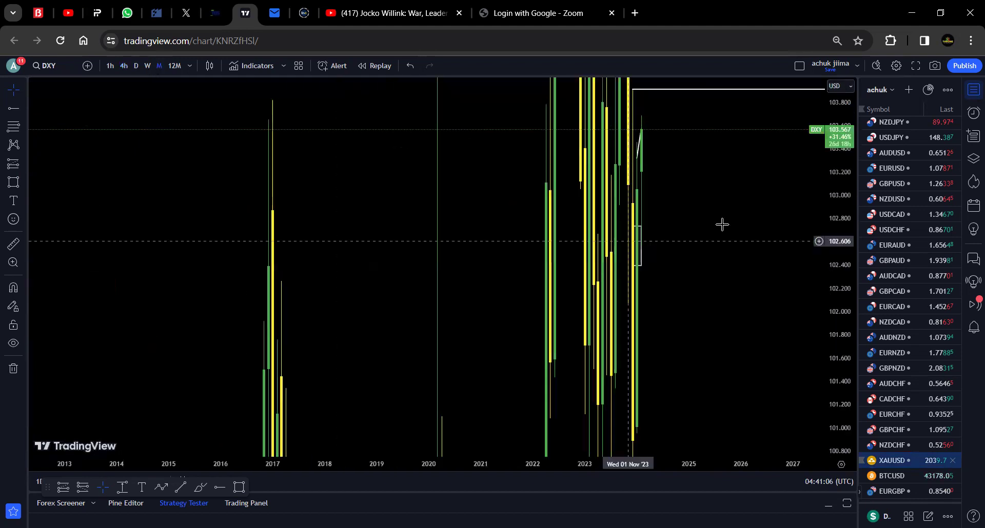
left_click_drag(839, 198, 839, 454)
Remove all existing drawings from the DXY chart and reframe the recent candles
scroll(712, 271, "up", 5)
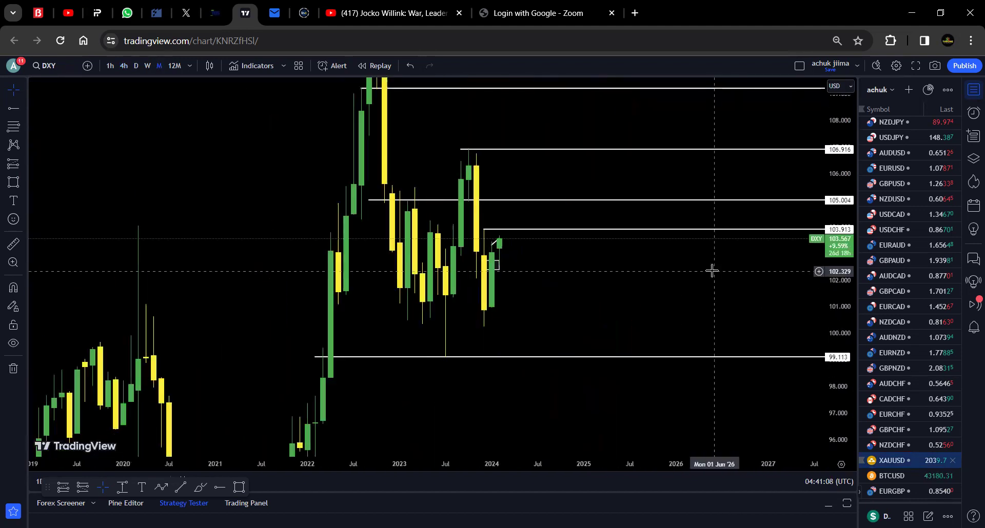
left_click(13, 369)
left_click(57, 364)
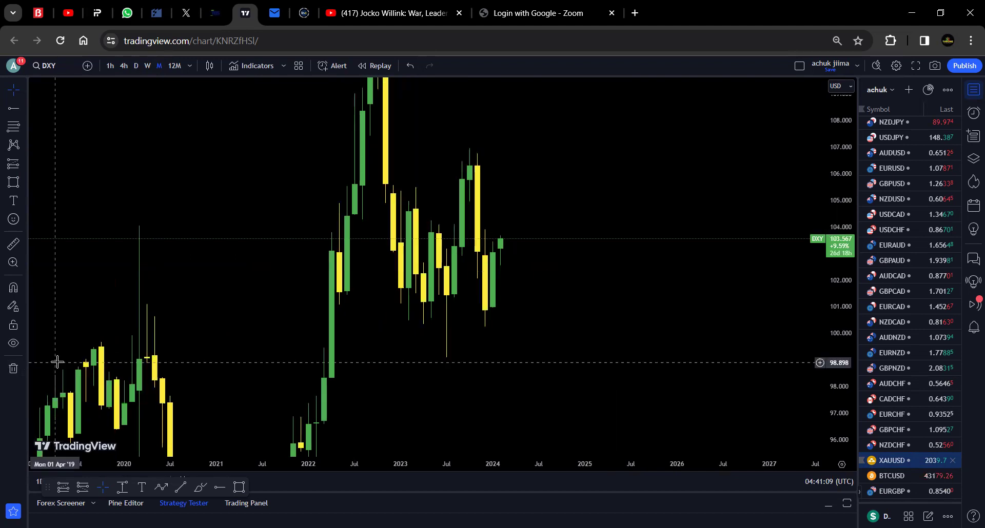
scroll(482, 270, "up", 4)
left_click_drag(495, 230, 652, 250)
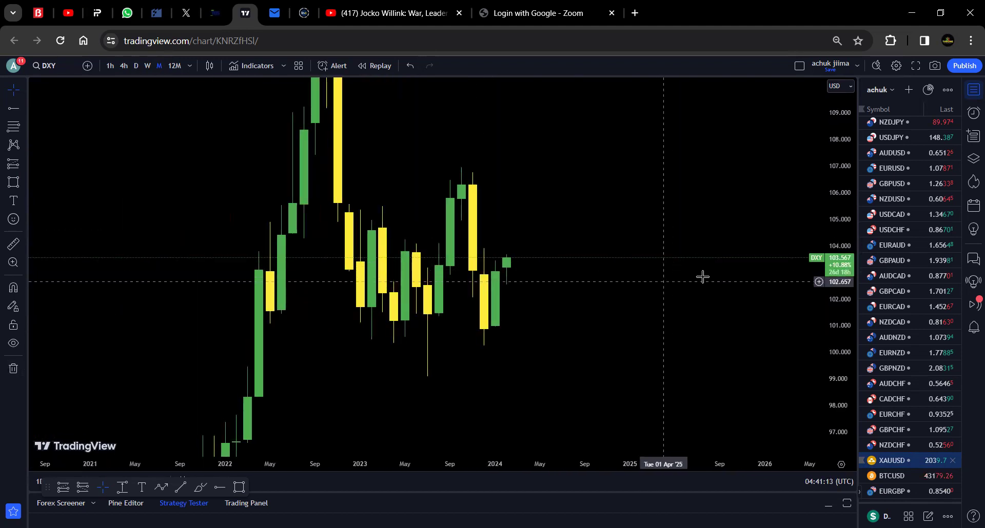
left_click_drag(829, 235, 837, 290)
left_click_drag(742, 321, 736, 335)
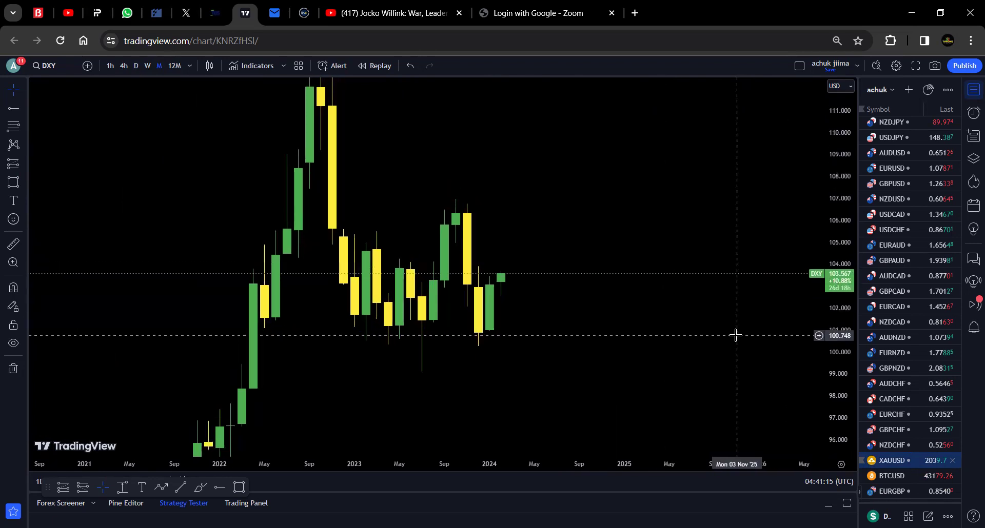
Draw a white level at about 105 spanning November 2022 to November 2024
left_click(239, 488)
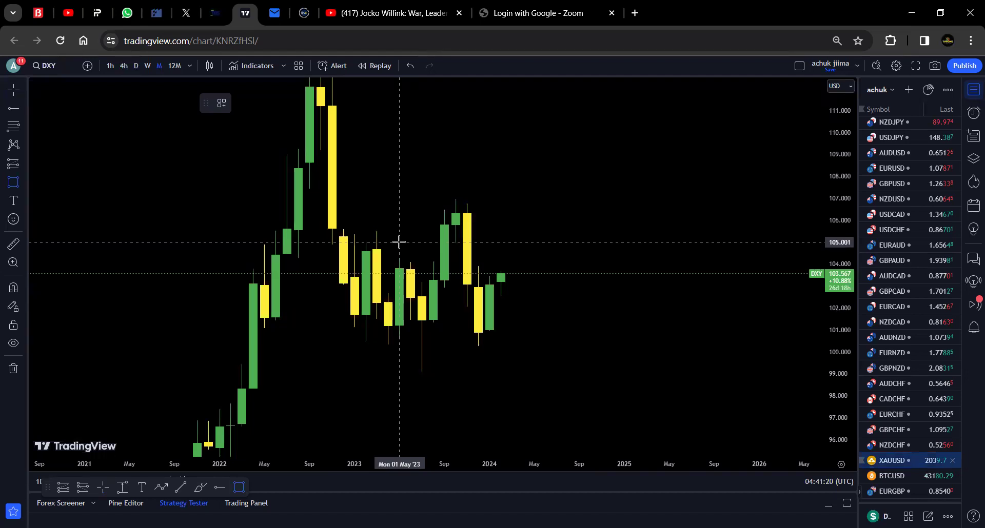
left_click_drag(388, 242, 597, 241)
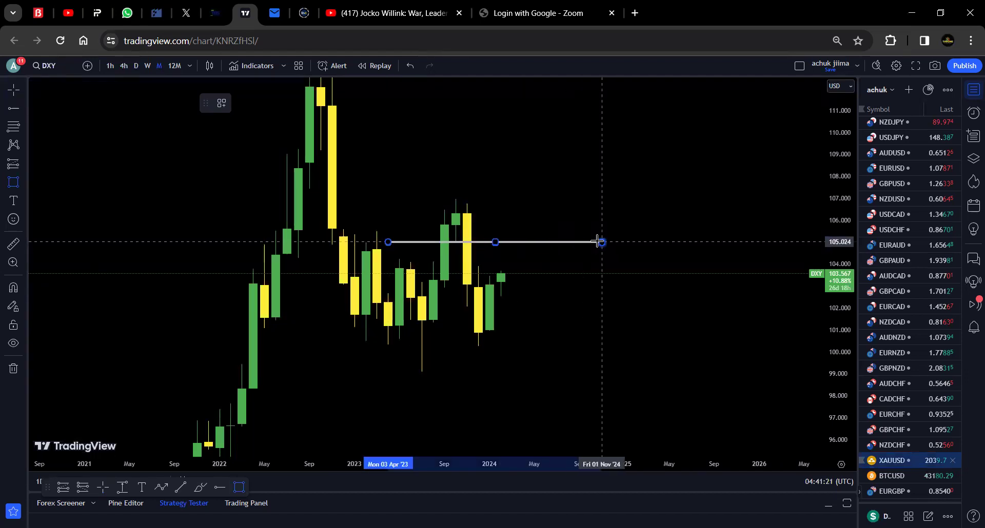
left_click(602, 241)
left_click(635, 273)
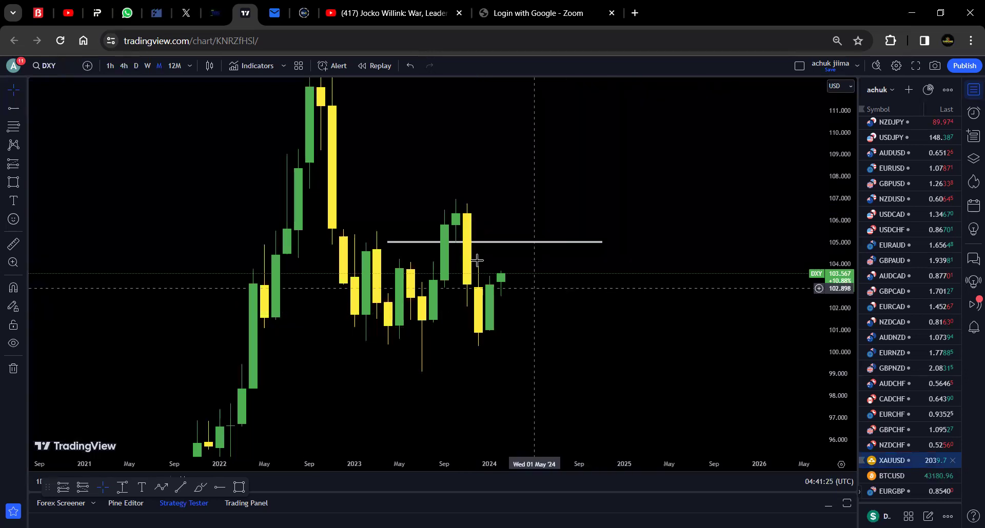
left_click_drag(388, 241, 324, 241)
left_click(534, 280)
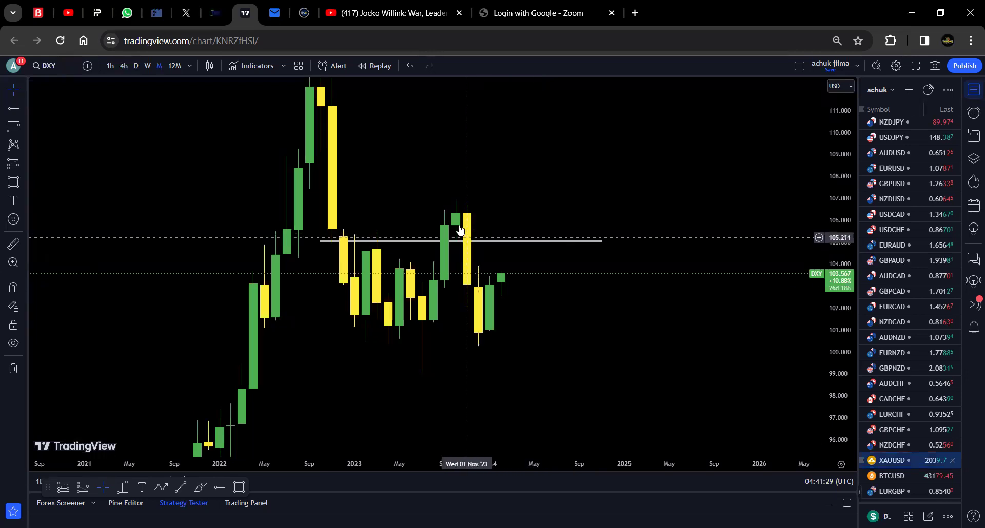
left_click(477, 242)
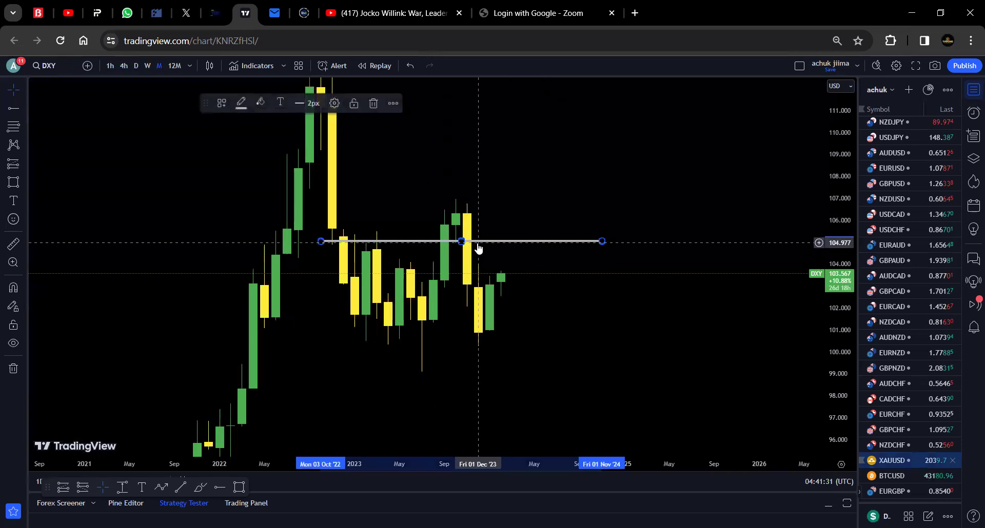
left_click(621, 312)
left_click(239, 487)
Draw a support level near 99.4 from 2022 to mid-2025
scroll(236, 380, "down", 3)
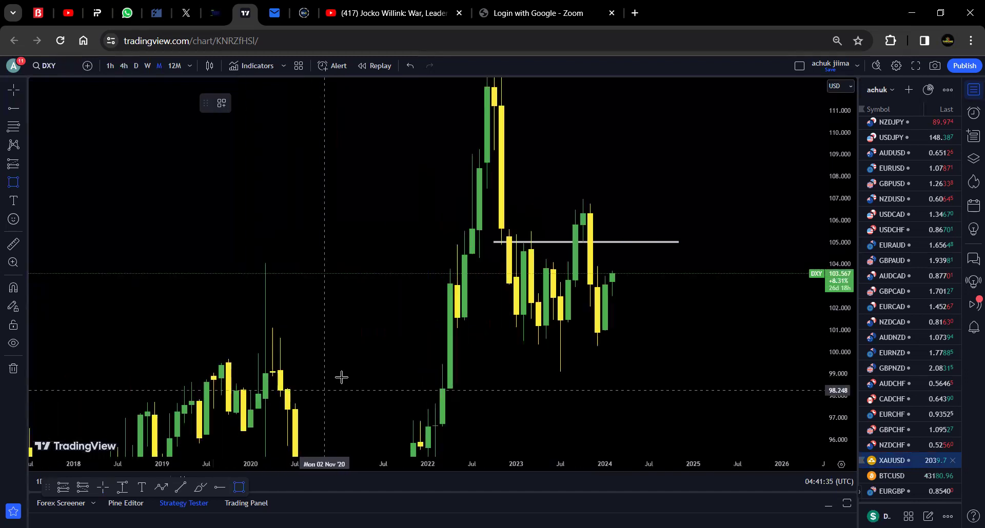
left_click(428, 365)
left_click(745, 363)
left_click_drag(722, 388, 492, 356)
left_click(383, 354)
Reframe the monthly chart and extend a level line further to the right
left_click_drag(387, 356, 390, 360)
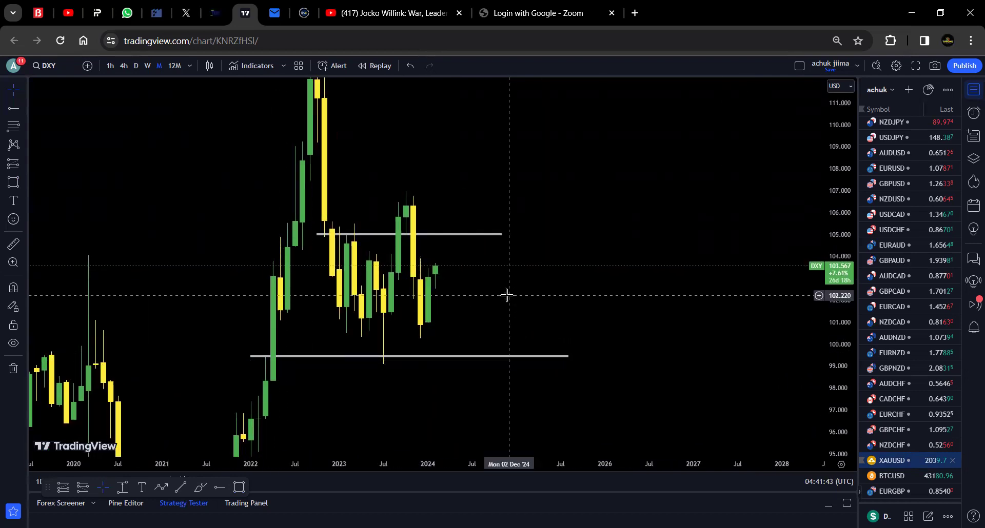
scroll(509, 295, "up", 3)
left_click_drag(457, 282, 642, 308)
scroll(644, 308, "up", 5)
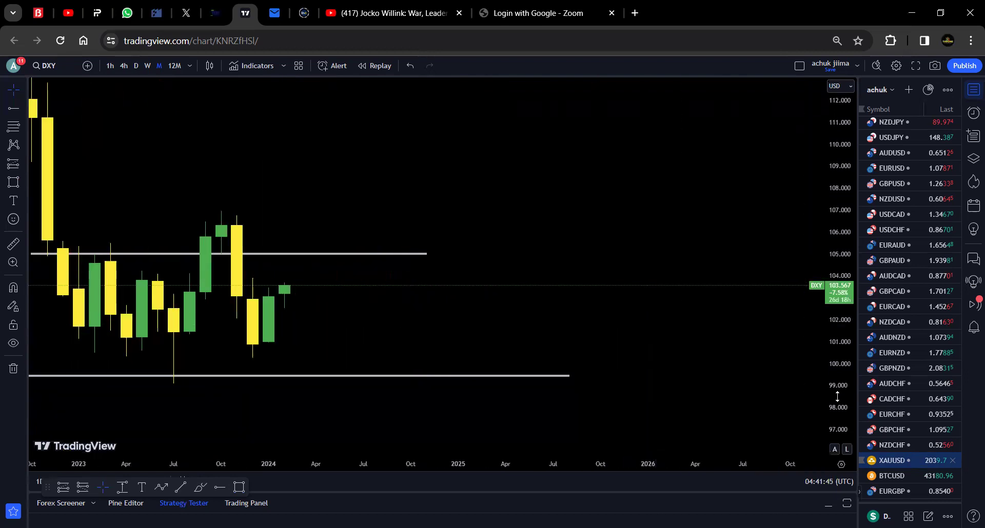
left_click_drag(837, 396, 835, 297)
left_click_drag(508, 329, 586, 279)
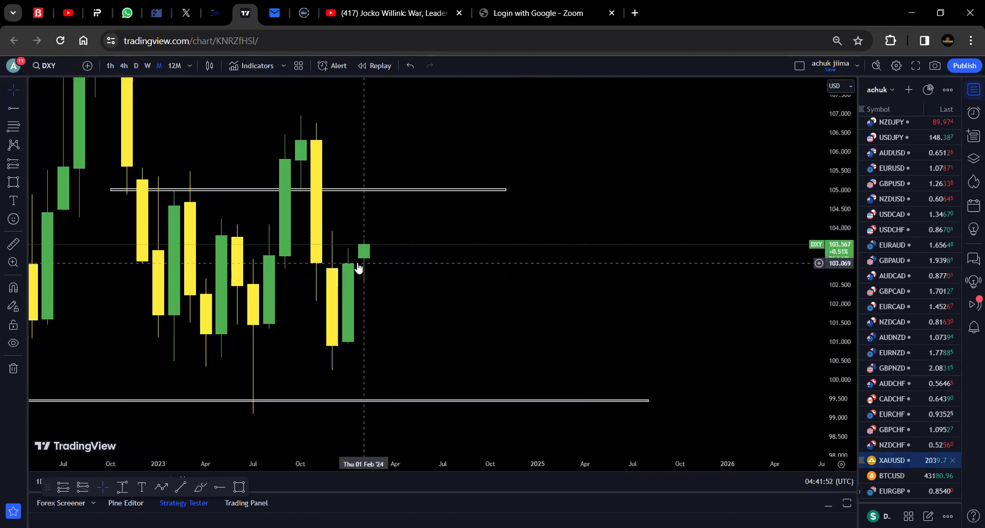
scroll(379, 266, "up", 2)
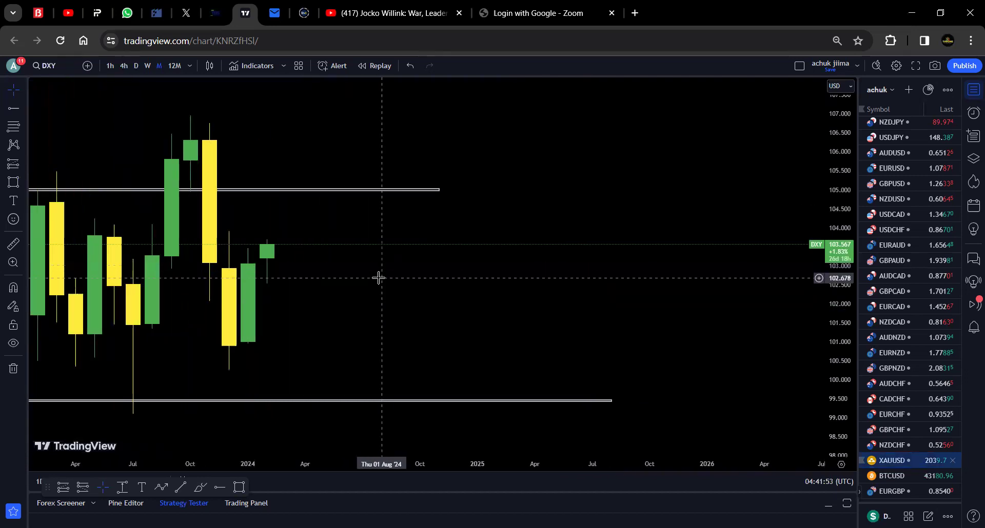
left_click_drag(378, 278, 429, 278)
left_click_drag(488, 190, 508, 191)
left_click_drag(526, 277, 634, 277)
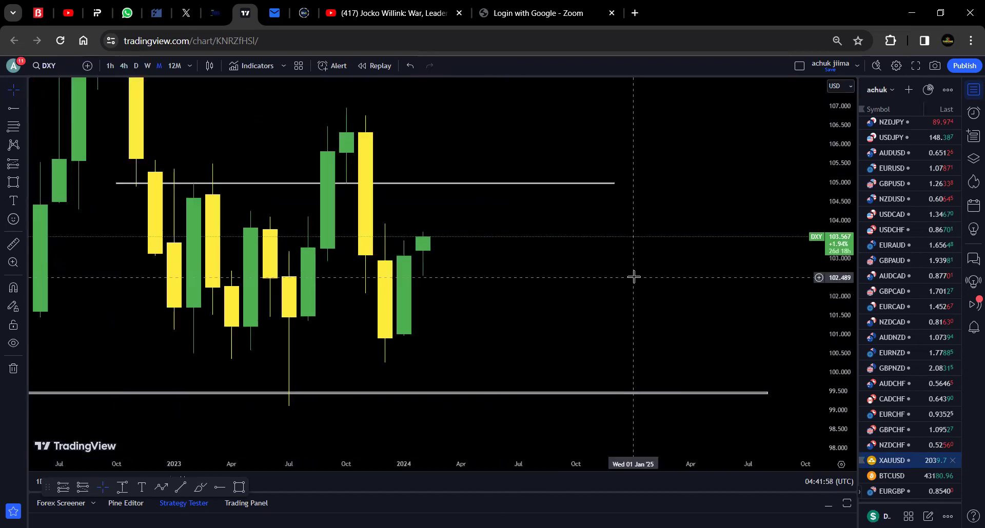
scroll(633, 277, "up", 1)
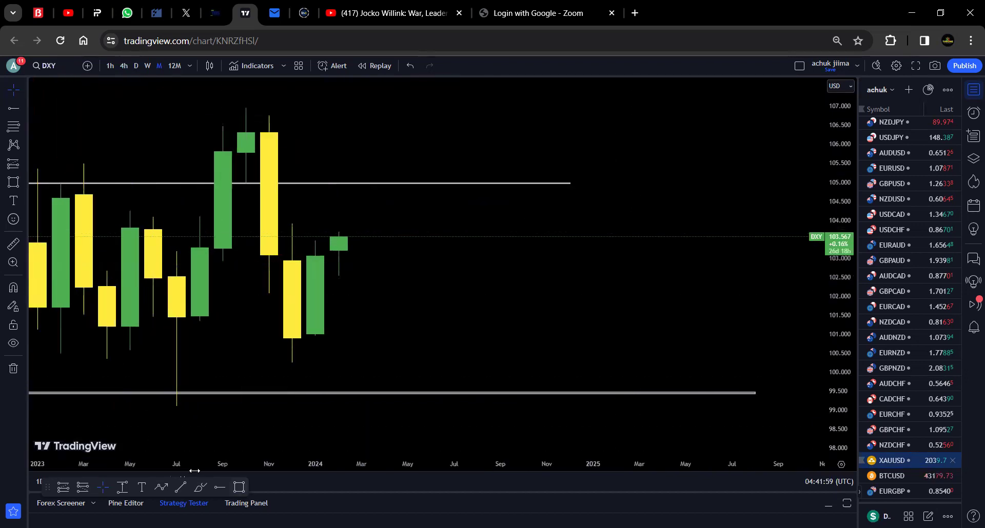
Draw a short level near 103.9 from November 2023 to May 2024
left_click(239, 487)
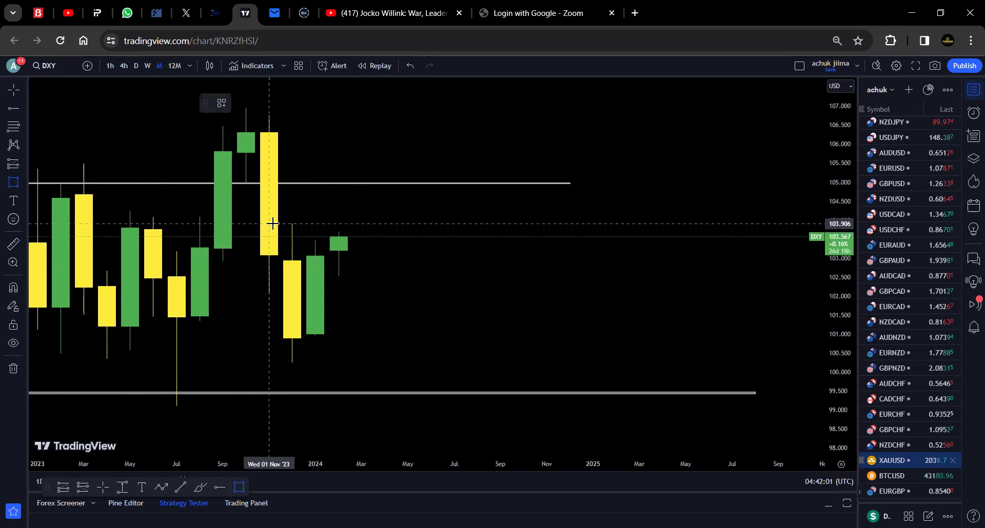
left_click(272, 223)
left_click(413, 223)
left_click(428, 251)
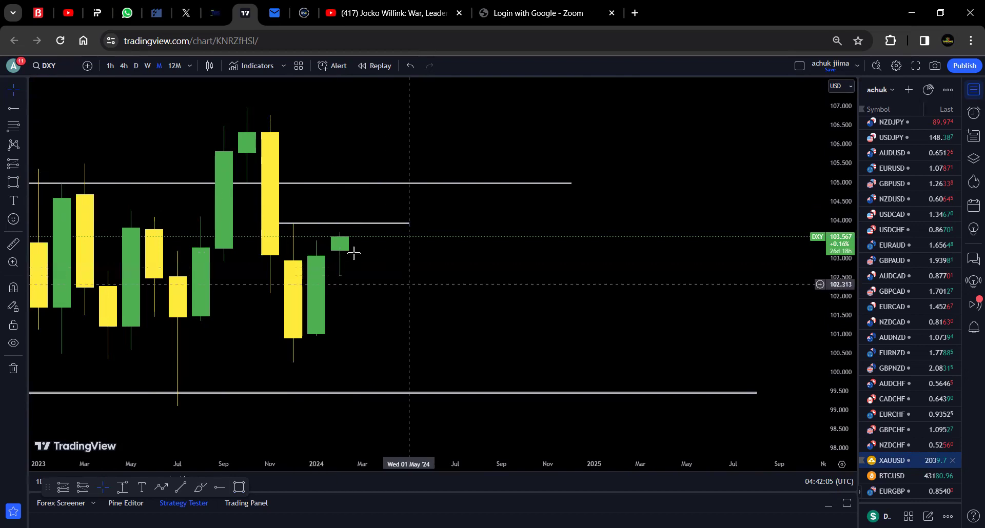
Show DXY on weekly candles, stretching the price range and panning to later dates
scroll(487, 119, "down", 2)
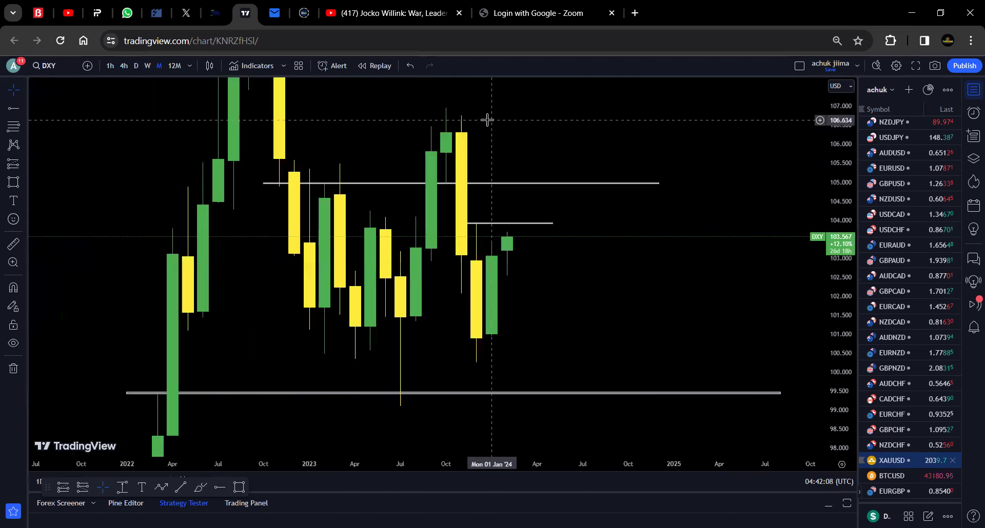
left_click(148, 65)
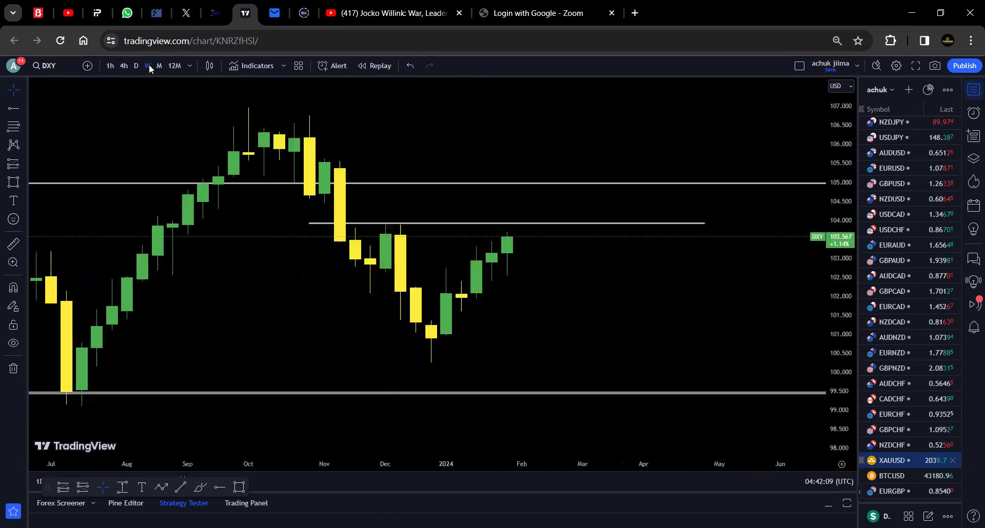
scroll(558, 303, "down", 5)
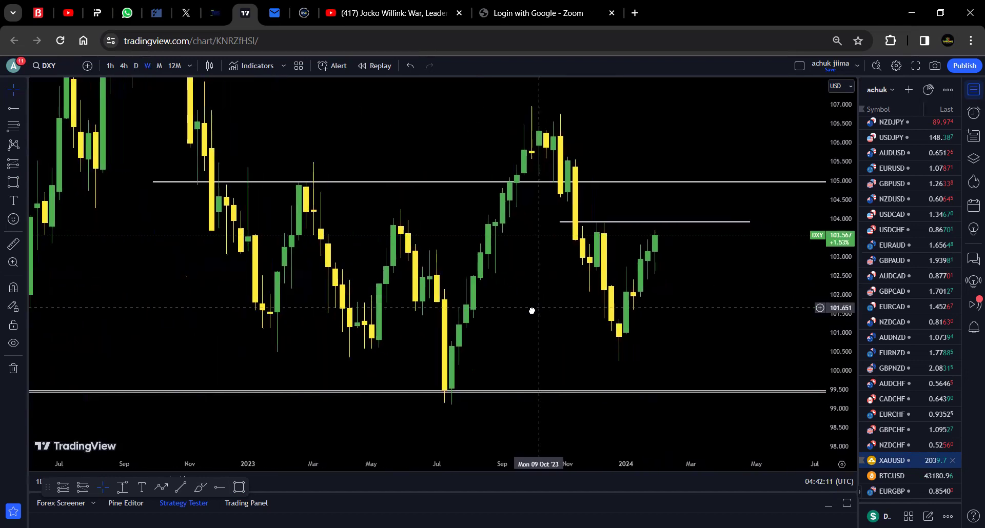
left_click_drag(829, 351, 834, 311)
left_click_drag(743, 334, 634, 348)
scroll(631, 348, "up", 3)
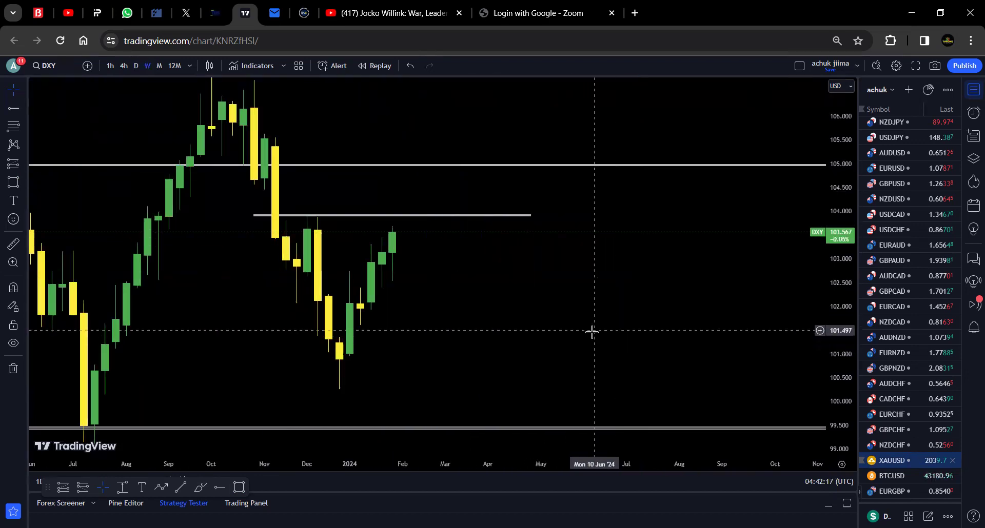
scroll(502, 303, "down", 3)
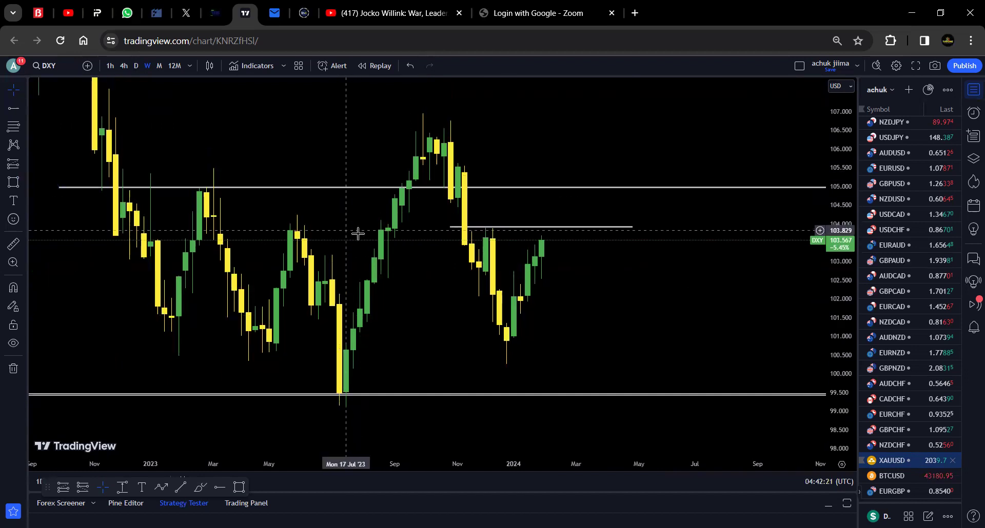
left_click(136, 66)
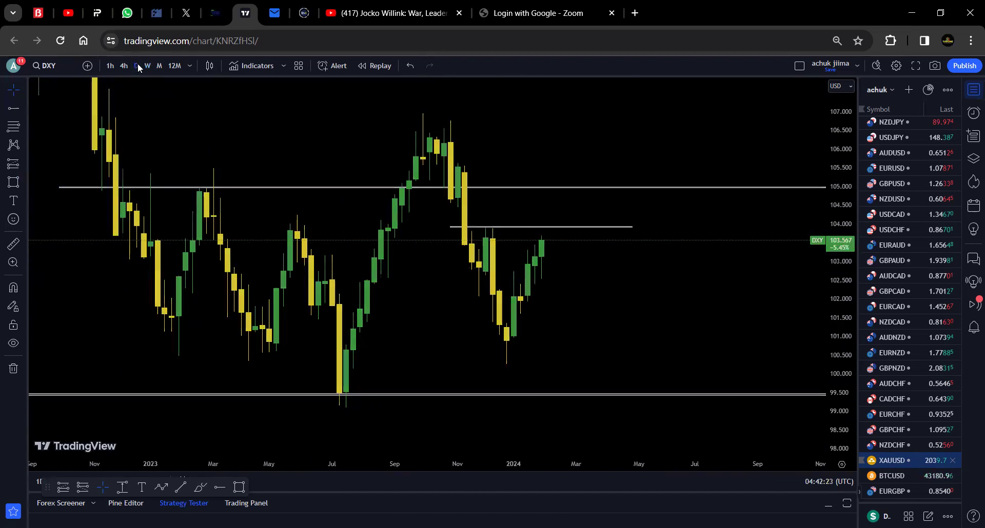
Frame the recent daily candles, then place and delete a trial horizontal ray at 102.72
scroll(636, 277, "down", 3)
scroll(643, 275, "down", 1)
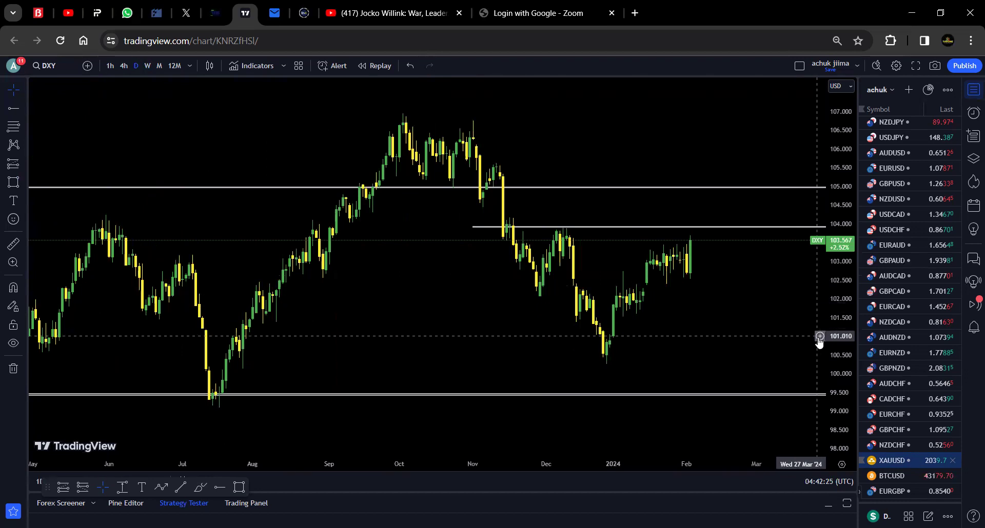
left_click_drag(836, 329, 835, 203)
scroll(758, 277, "up", 4)
left_click_drag(639, 344, 577, 325)
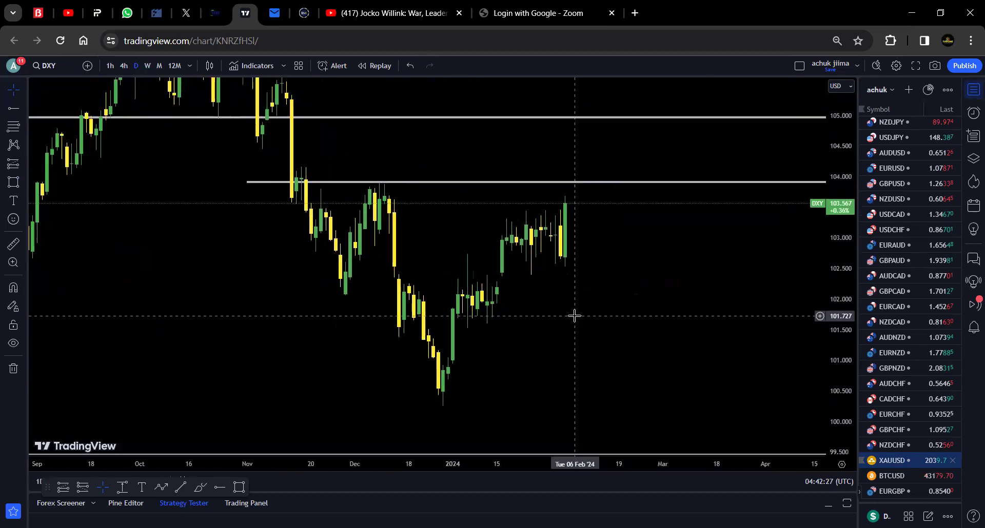
left_click_drag(843, 247, 842, 280)
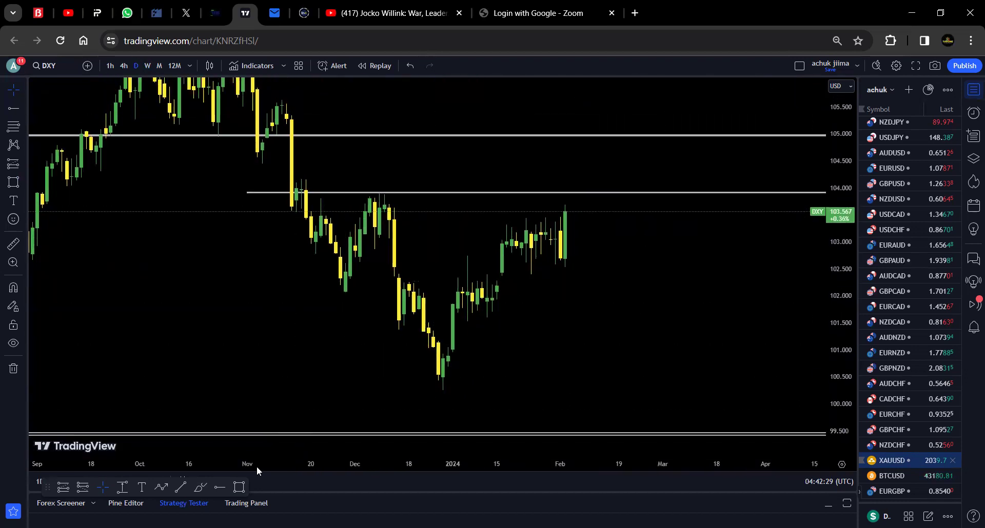
left_click(220, 487)
left_click(287, 432)
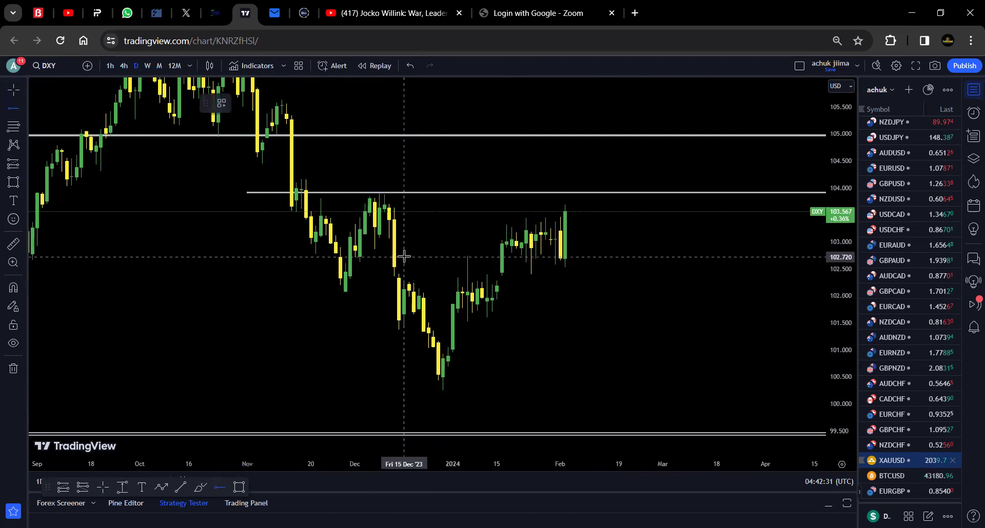
left_click(398, 257)
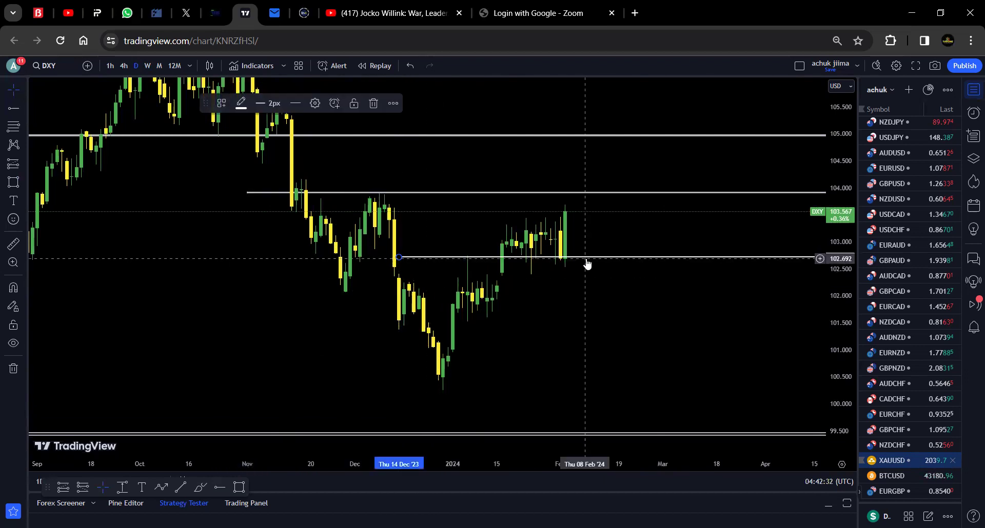
left_click(373, 104)
Draw a flat zone at 102.74 under the recent January candles
left_click(240, 487)
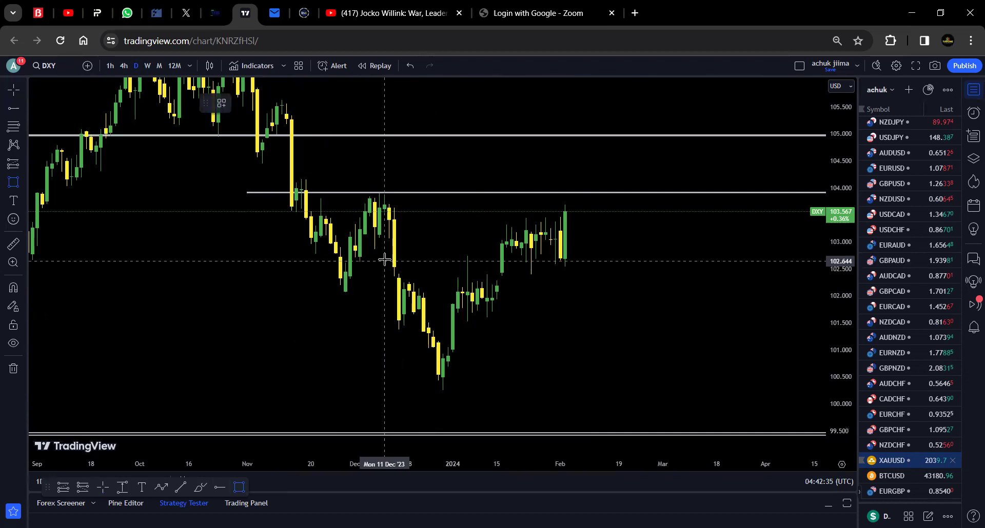
left_click_drag(387, 256, 619, 255)
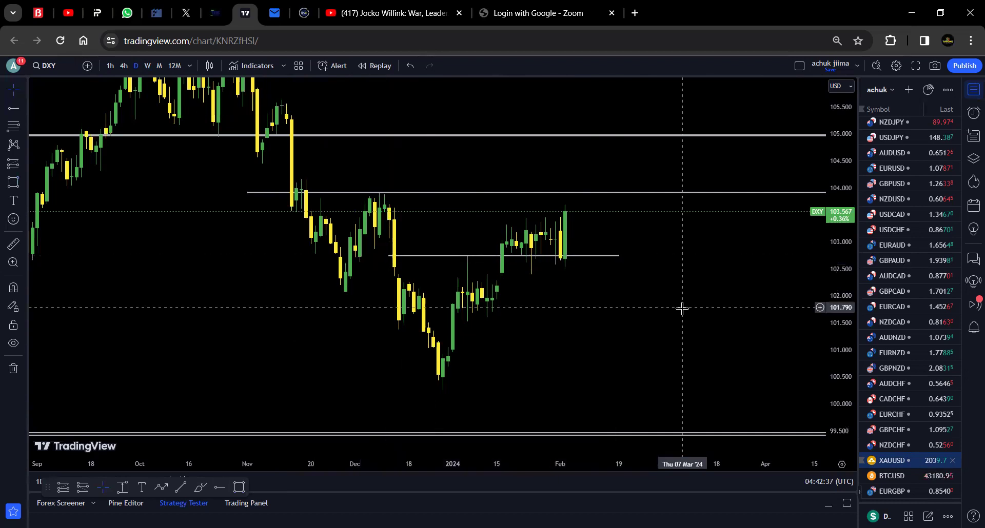
left_click(239, 486)
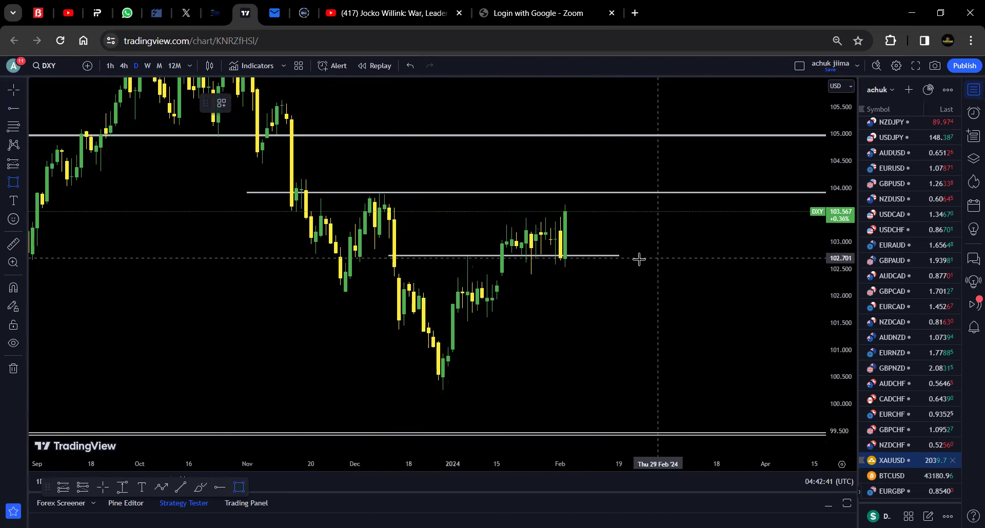
left_click(103, 486)
scroll(804, 305, "down", 3)
scroll(717, 264, "up", 5)
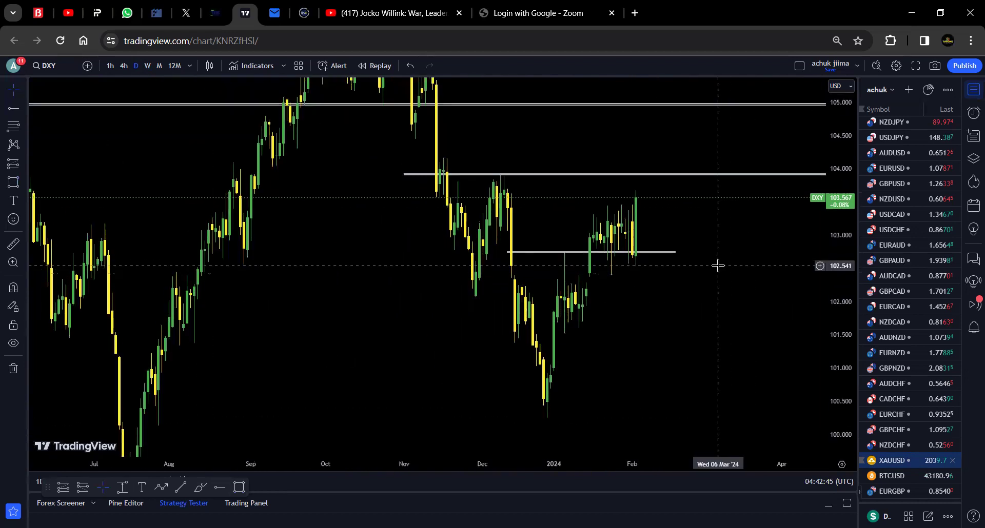
Bring the 103.89 and 105 levels into view and draw a long flat rectangle level across the chart
left_click(367, 186)
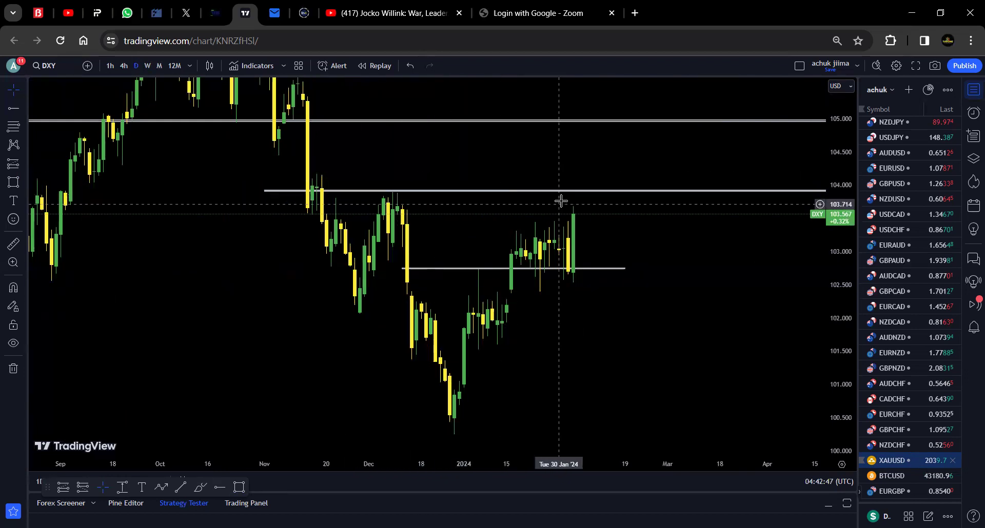
left_click_drag(518, 151, 520, 227)
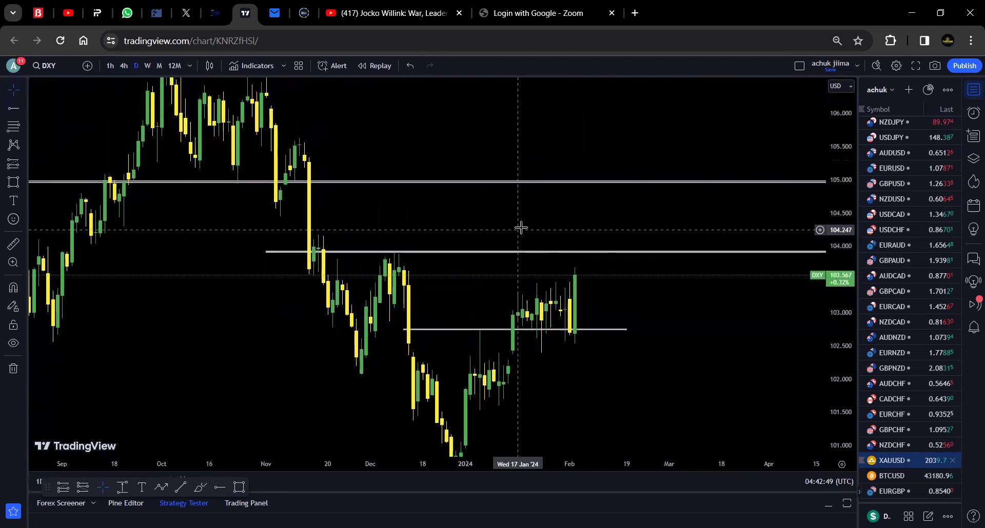
left_click_drag(305, 114, 325, 200)
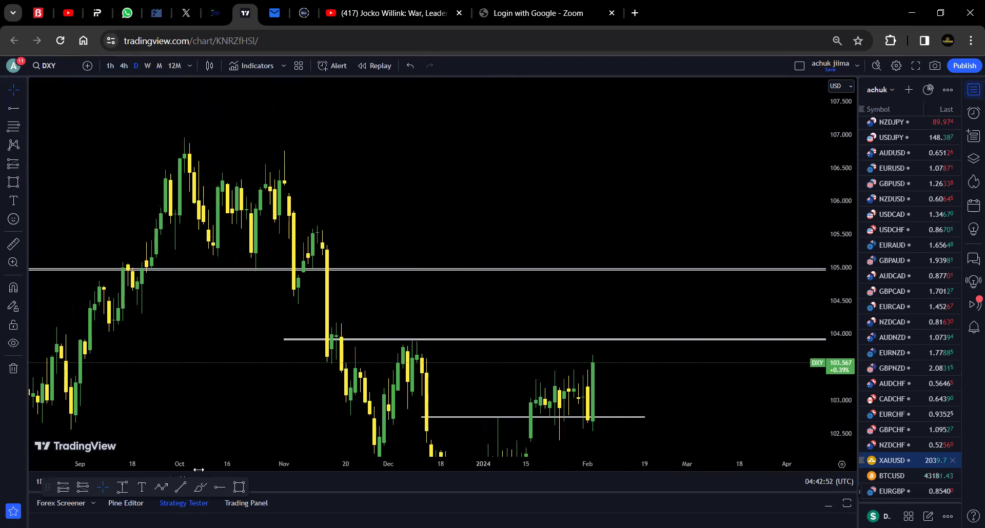
key("alt+shift+r")
left_click_drag(152, 136, 739, 137)
left_click_drag(703, 215, 736, 90)
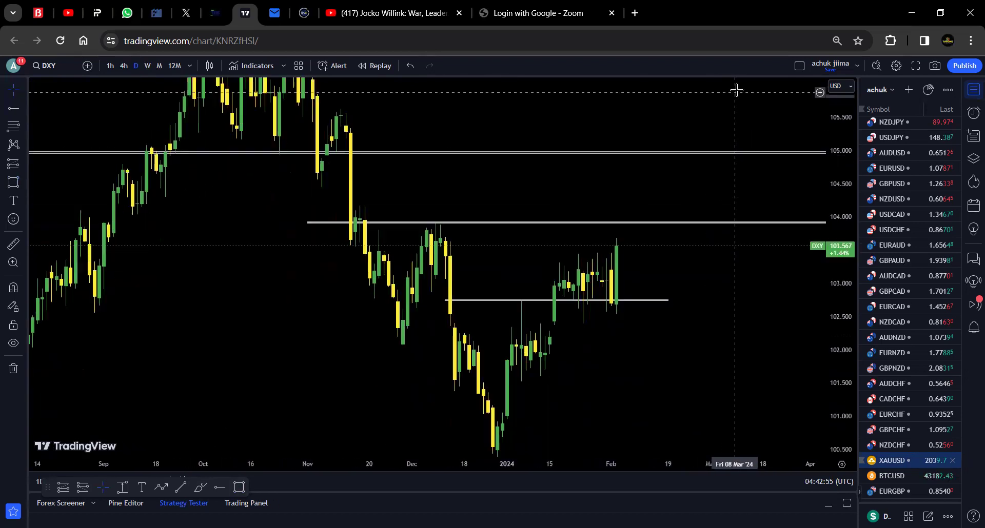
Put DXY on 4-hour candles and rescale and pan so its support and resistance lines show, then open AUDCAD
left_click(128, 66)
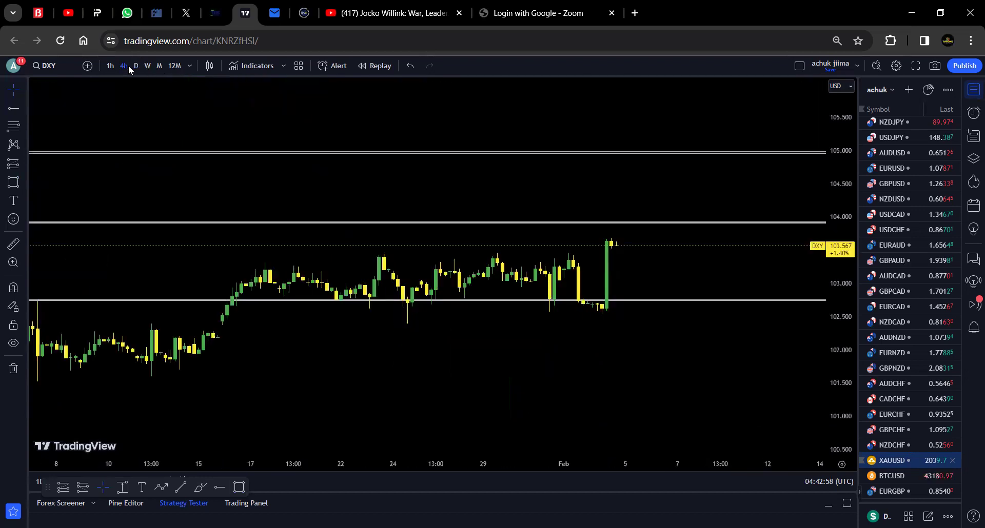
scroll(686, 385, "down", 5)
scroll(815, 369, "up", 5)
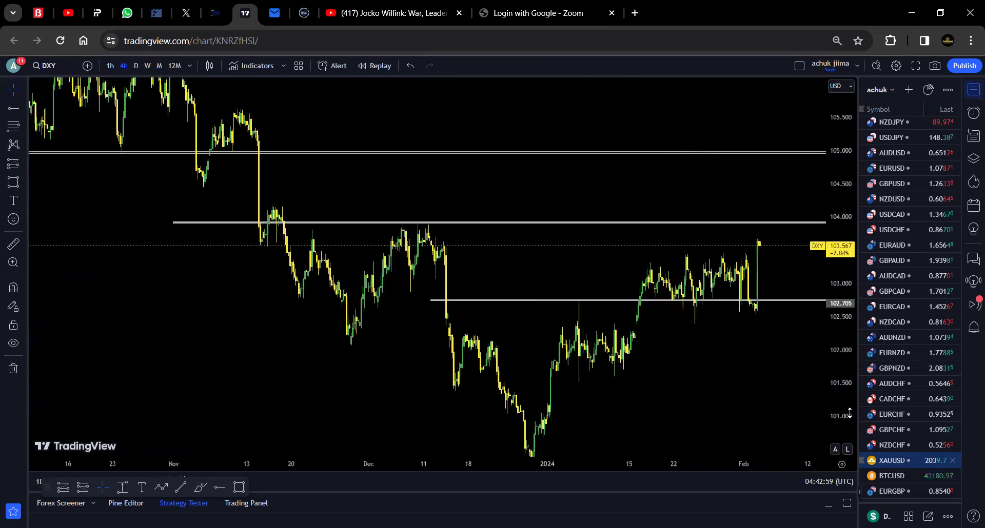
left_click_drag(845, 287, 850, 323)
left_click_drag(649, 370, 633, 332)
scroll(722, 323, "up", 2)
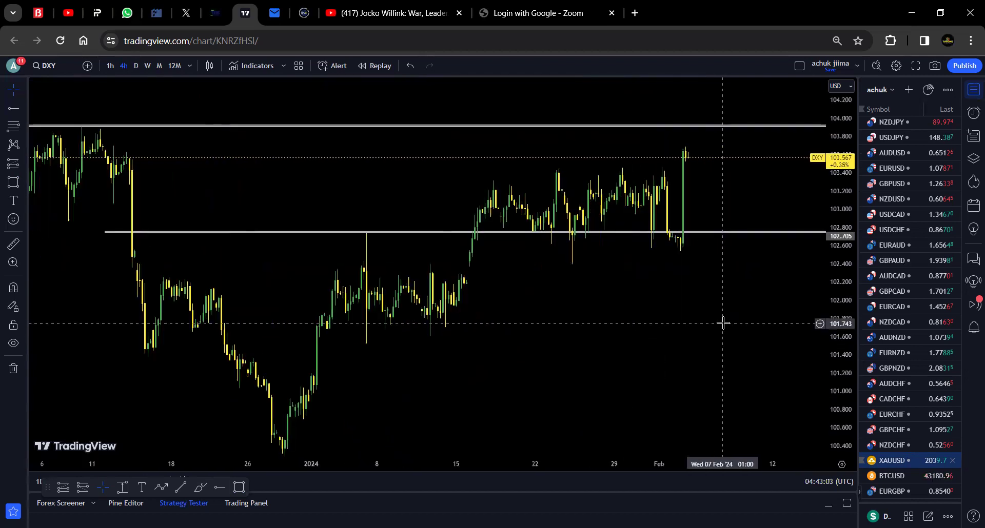
scroll(722, 322, "down", 4)
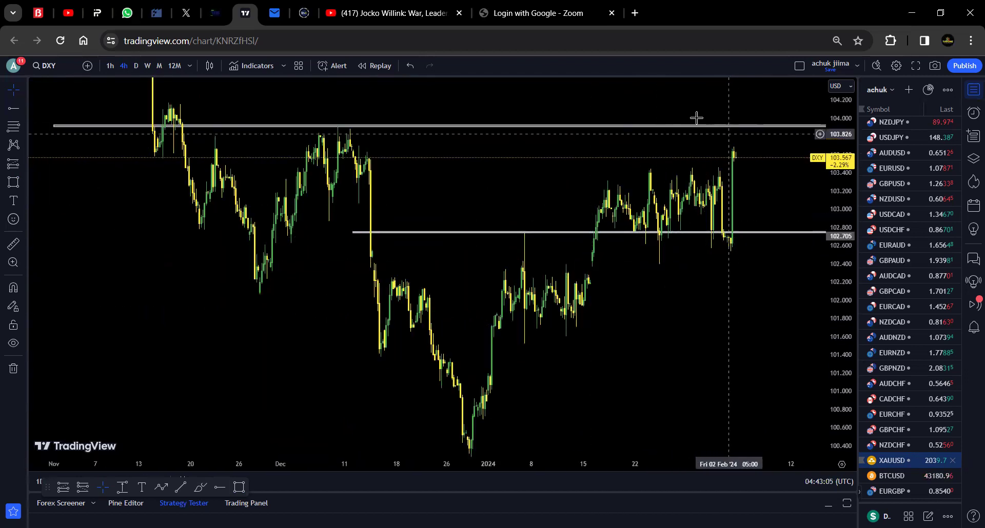
left_click_drag(649, 330, 574, 381)
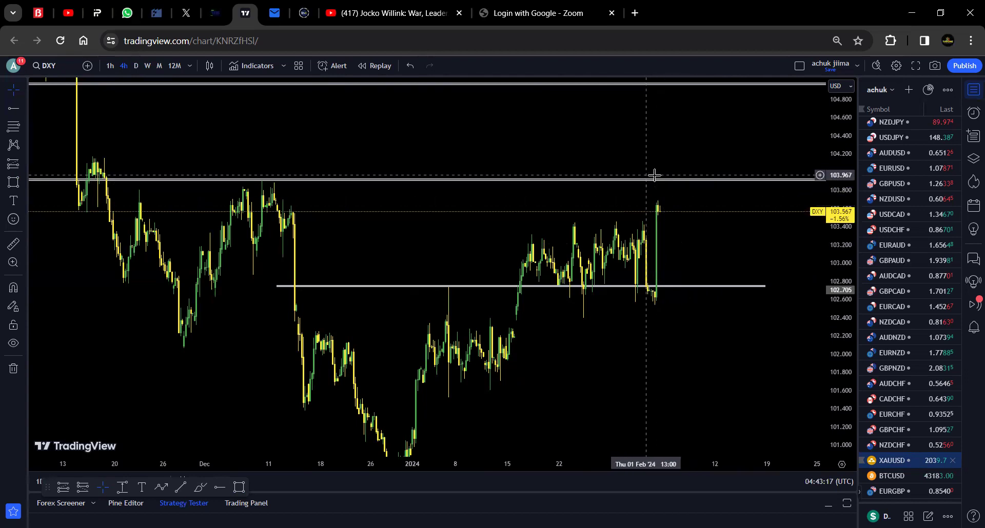
left_click_drag(841, 362, 844, 344)
scroll(728, 351, "down", 3)
scroll(752, 345, "up", 3)
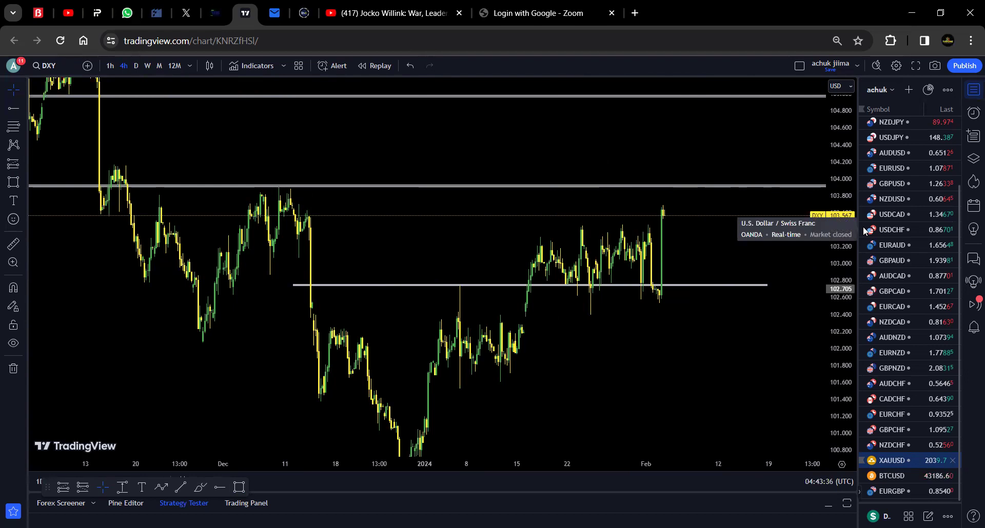
left_click(902, 280)
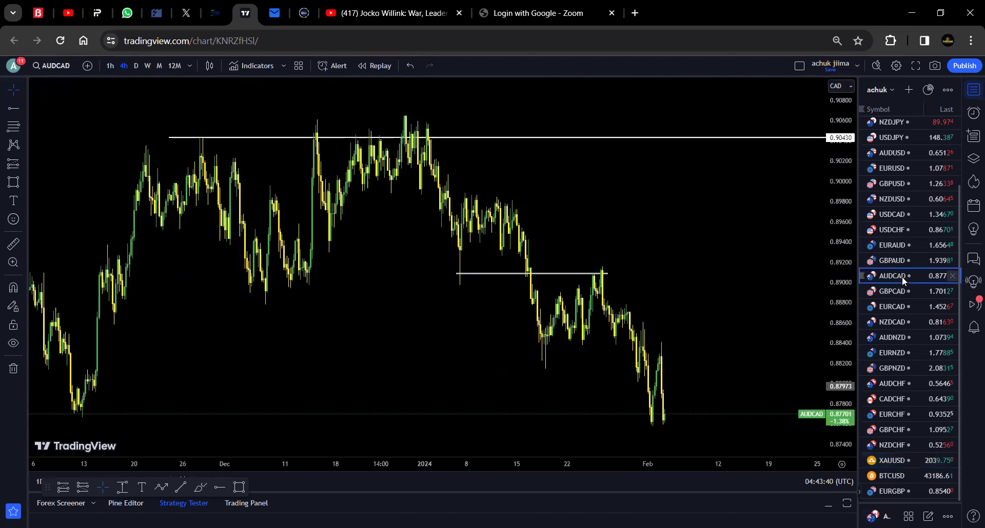
Clear all drawings from AUDCAD and frame its recent monthly candles near the chart centre
left_click(13, 369)
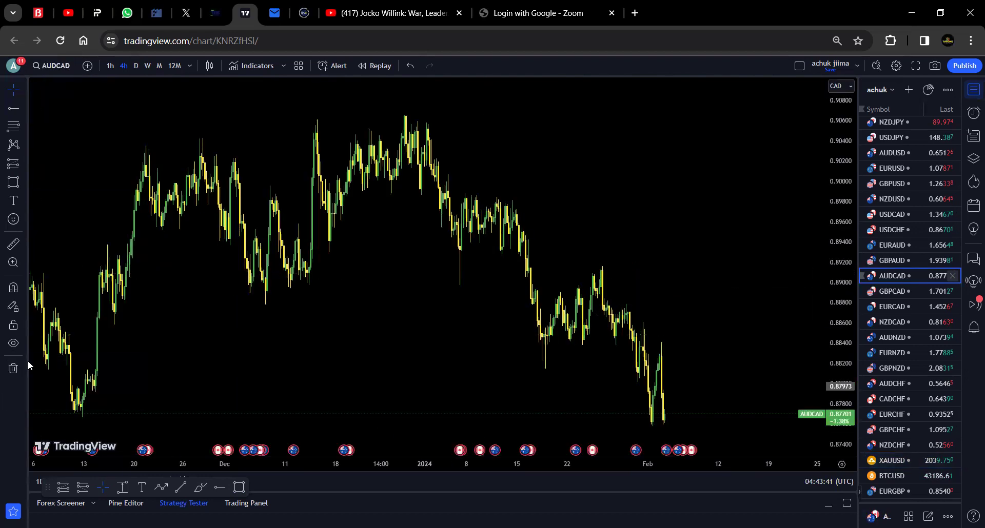
left_click(160, 66)
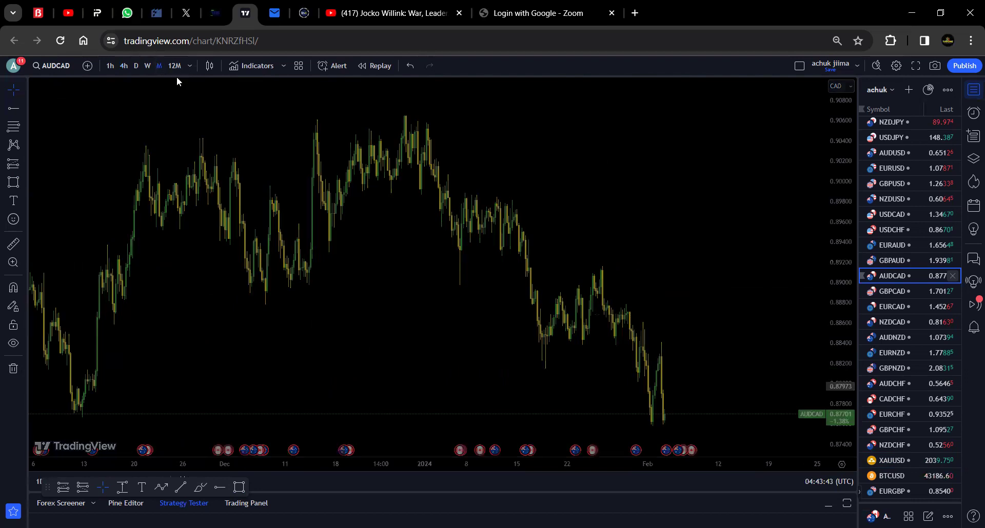
left_click_drag(853, 231, 666, 249)
scroll(666, 249, "up", 5)
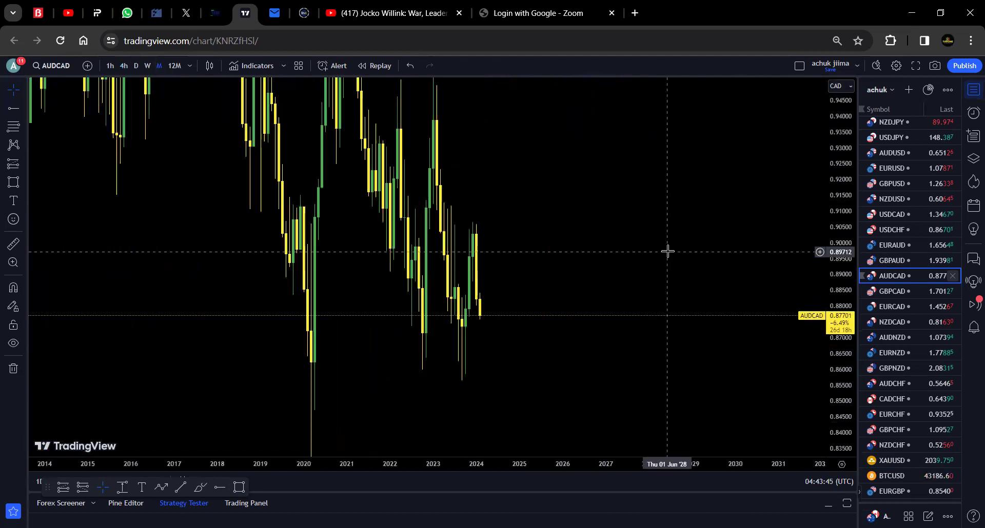
scroll(530, 253, "up", 4)
left_click_drag(421, 213, 712, 202)
left_click_drag(491, 205, 637, 206)
scroll(651, 208, "up", 3)
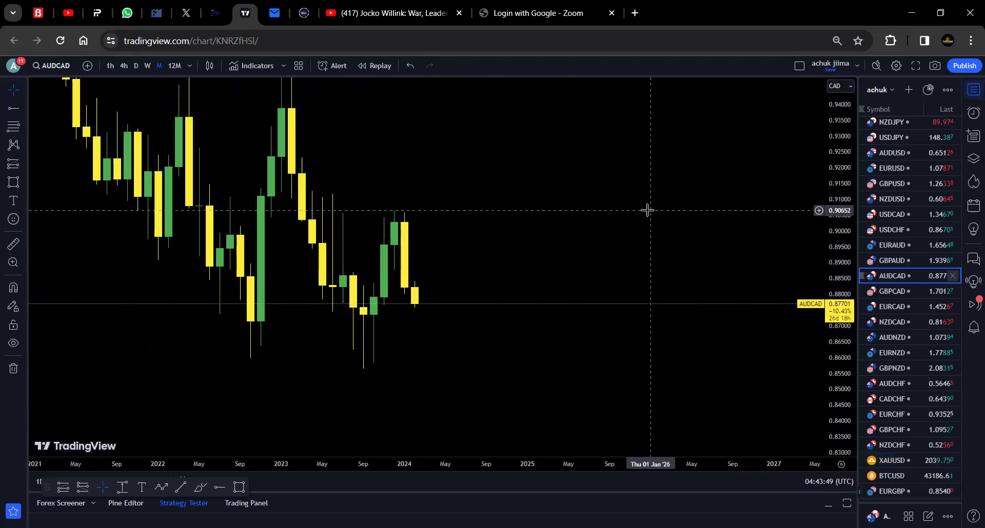
Draw white levels near 0.904 and 0.888, plus a support line along the 2023 lows near 0.857
left_click(238, 487)
left_click(343, 217)
left_click(495, 217)
left_click(536, 248)
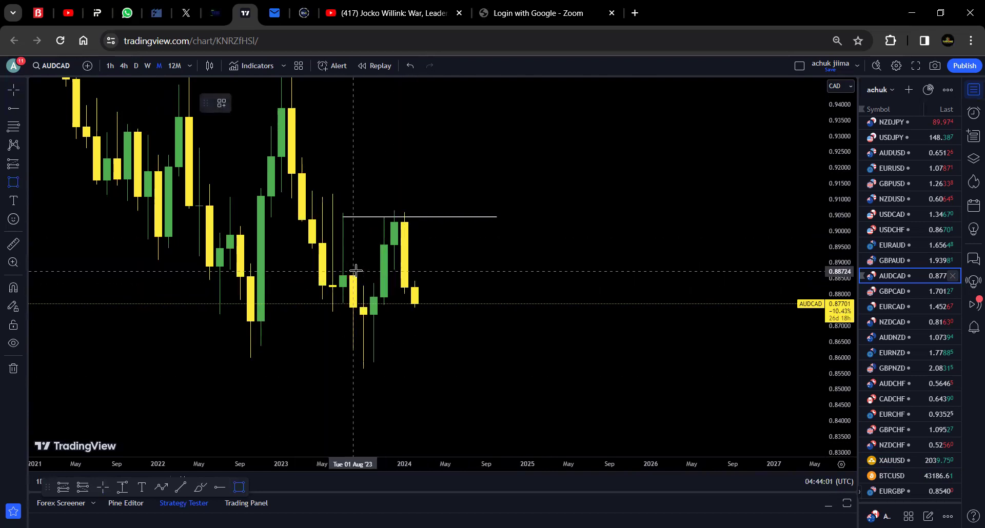
left_click_drag(358, 268, 476, 268)
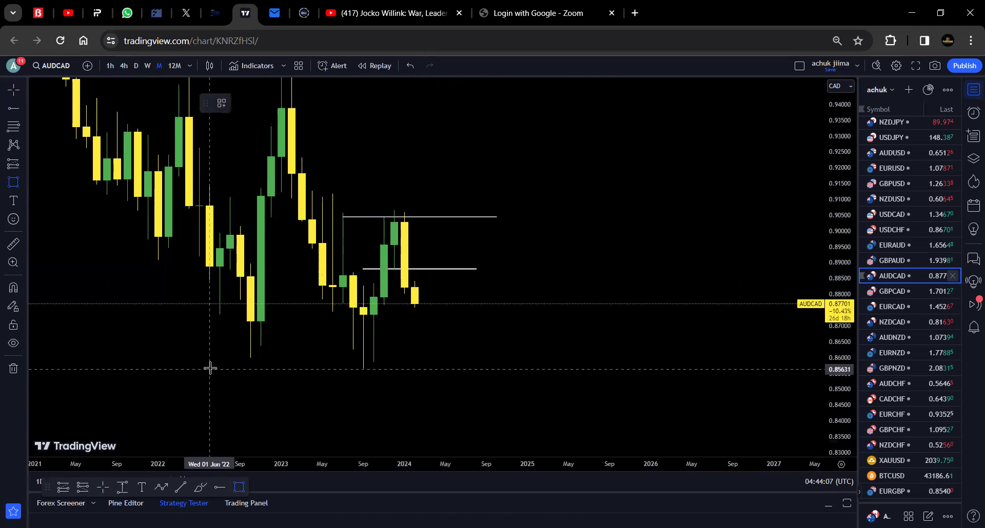
mouse_move(210, 368)
left_mouse_down()
mouse_move(576, 379)
mouse_move(590, 368)
left_mouse_up()
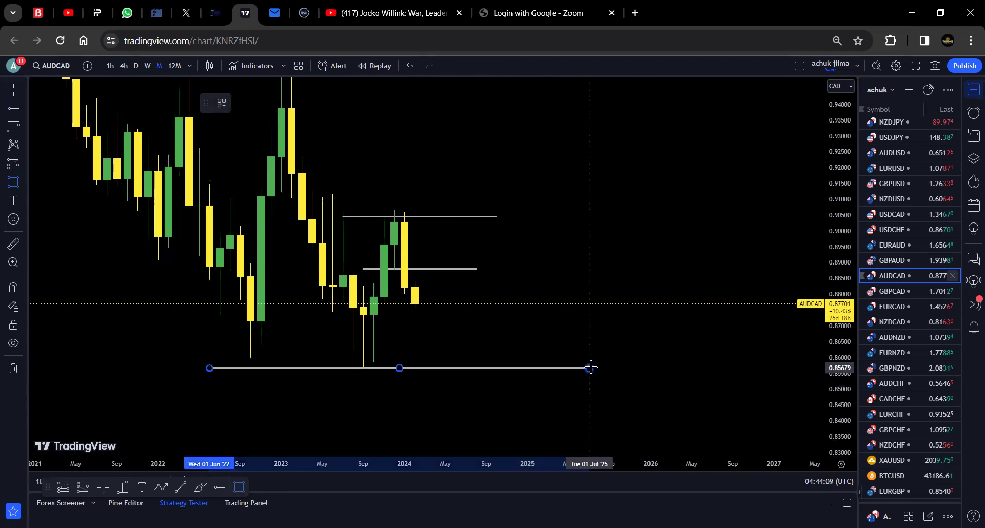
scroll(550, 321, "up", 2)
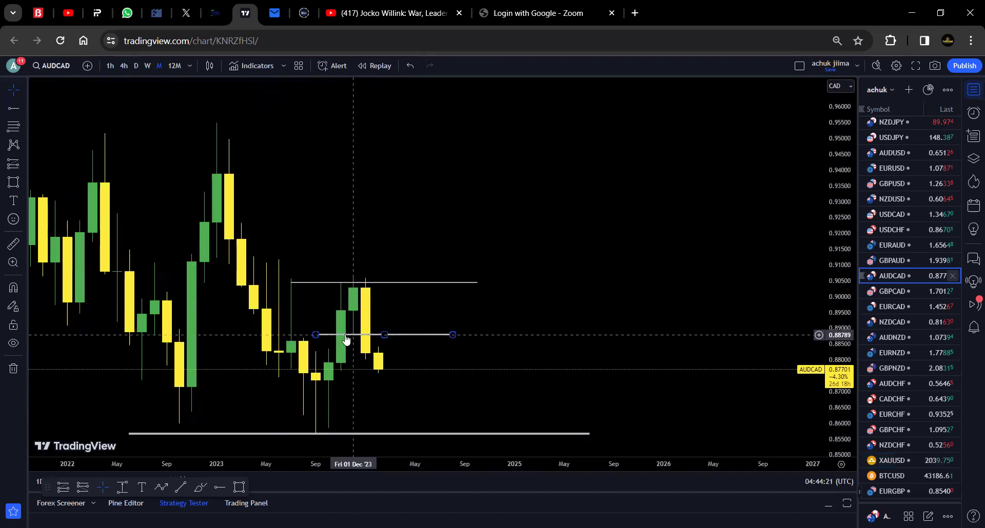
left_click_drag(406, 398, 424, 368)
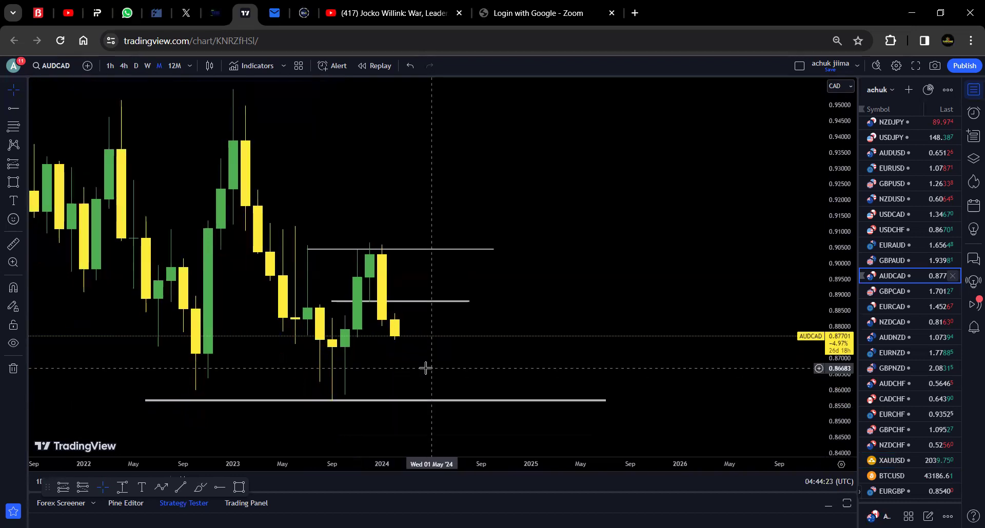
left_click_drag(479, 356, 521, 345)
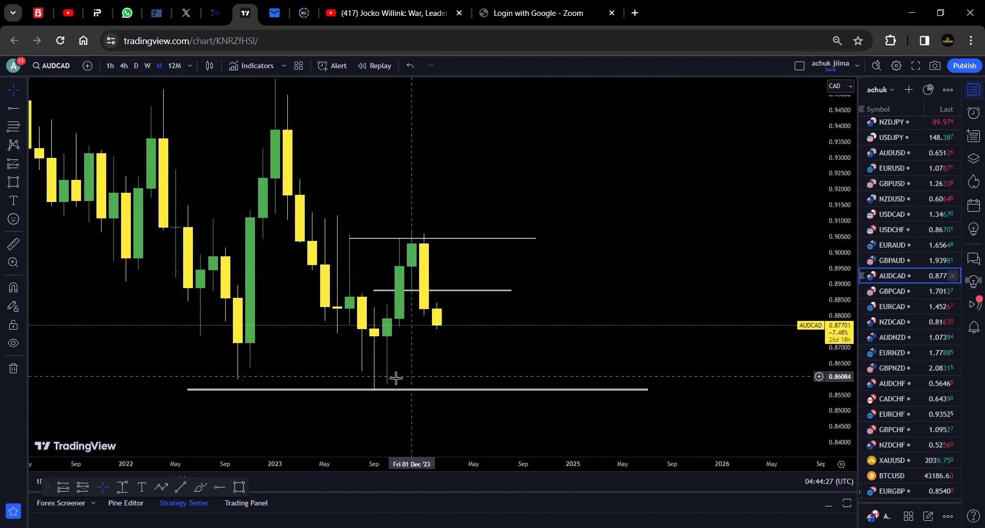
On weekly AUDCAD candles, shorten the middle level from its left end
left_click(149, 66)
left_click_drag(832, 393, 832, 190)
left_click_drag(562, 390, 557, 304)
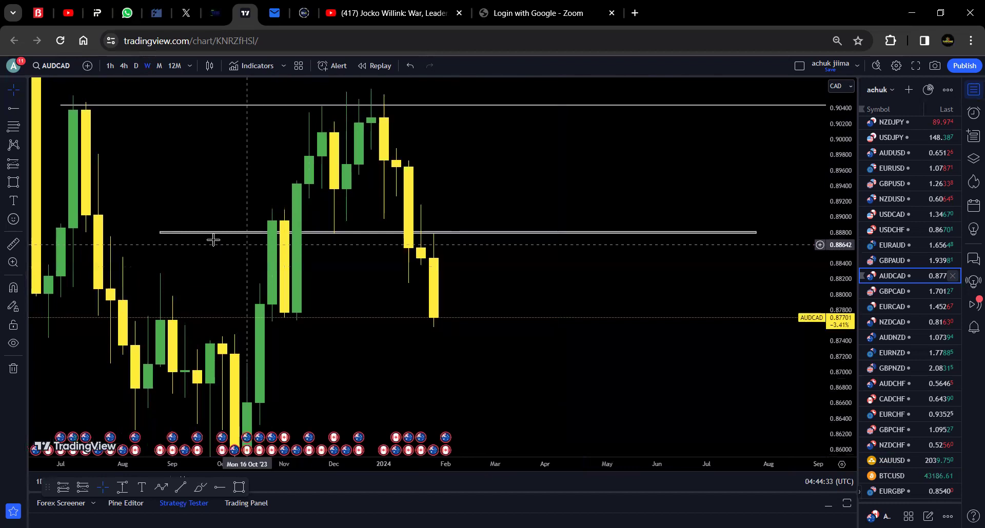
left_click(160, 233)
left_click_drag(161, 233, 200, 232)
left_click(405, 295)
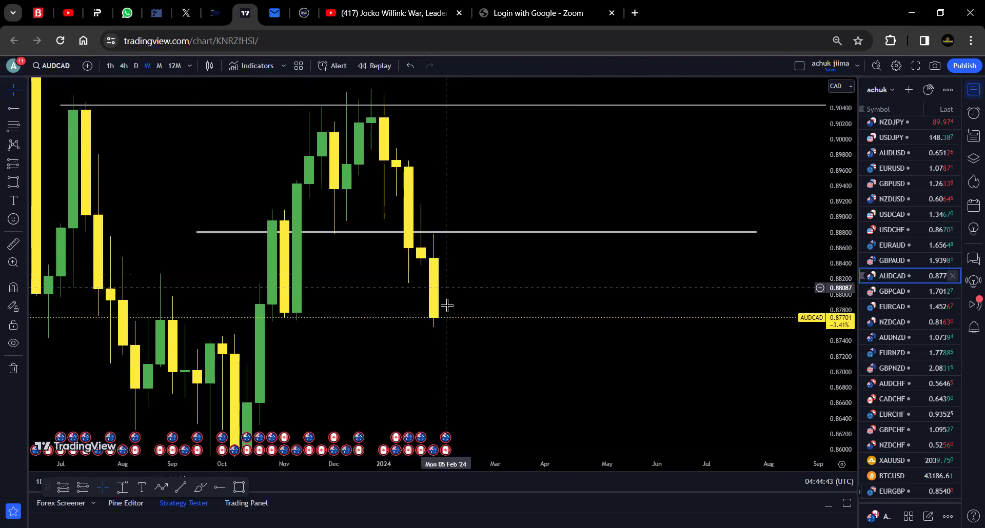
Draw a thin white support zone near 0.875–0.877 from September 2023 to late March 2024
left_click_drag(503, 349, 497, 268)
scroll(503, 266, "down", 2)
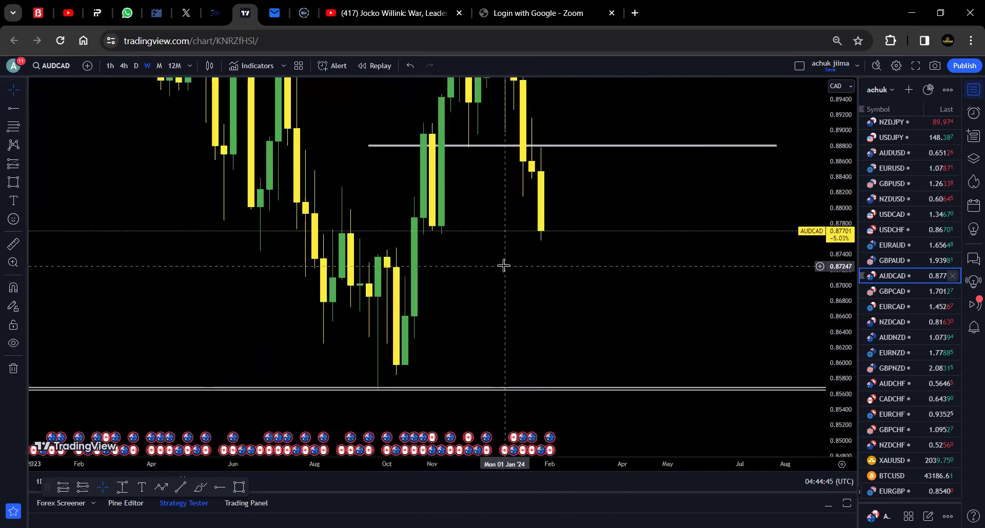
left_click_drag(838, 286, 846, 308)
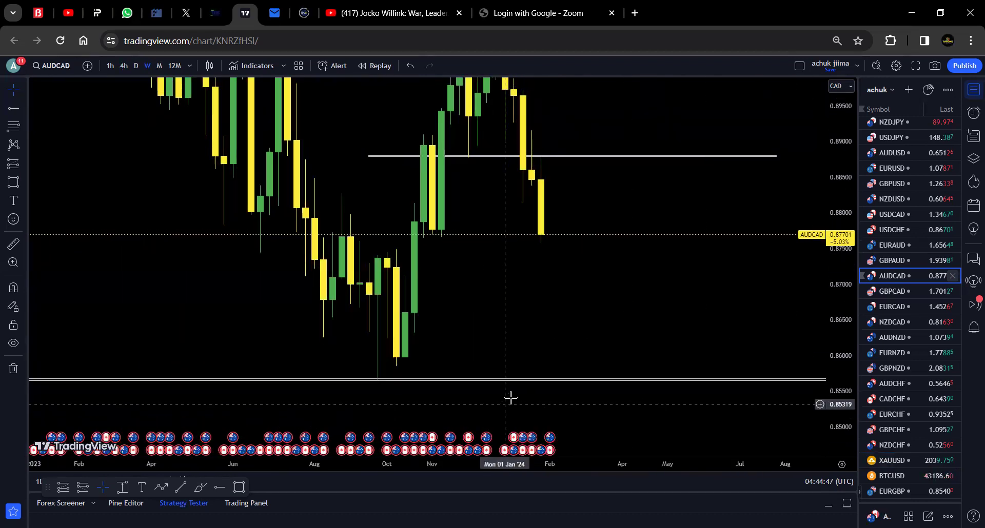
left_click_drag(505, 325, 471, 348)
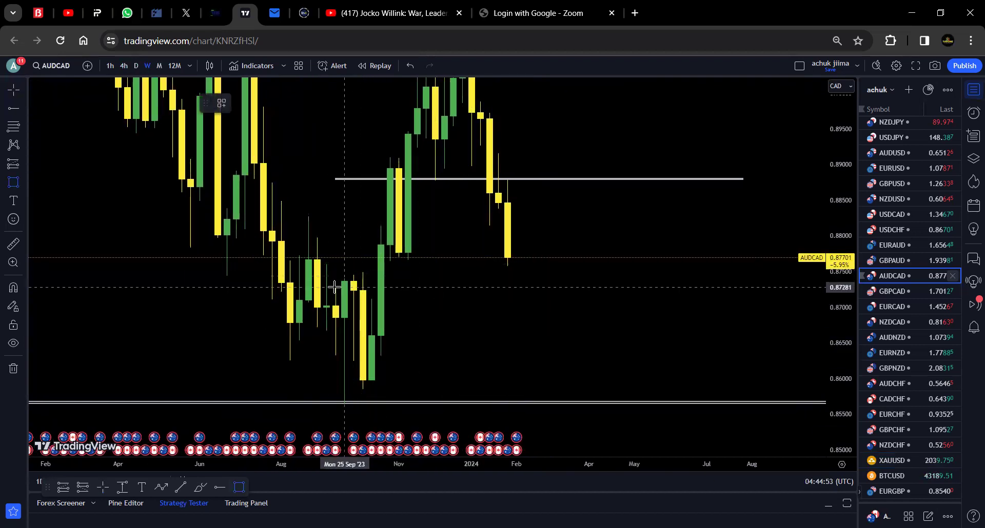
left_click_drag(316, 273, 561, 272)
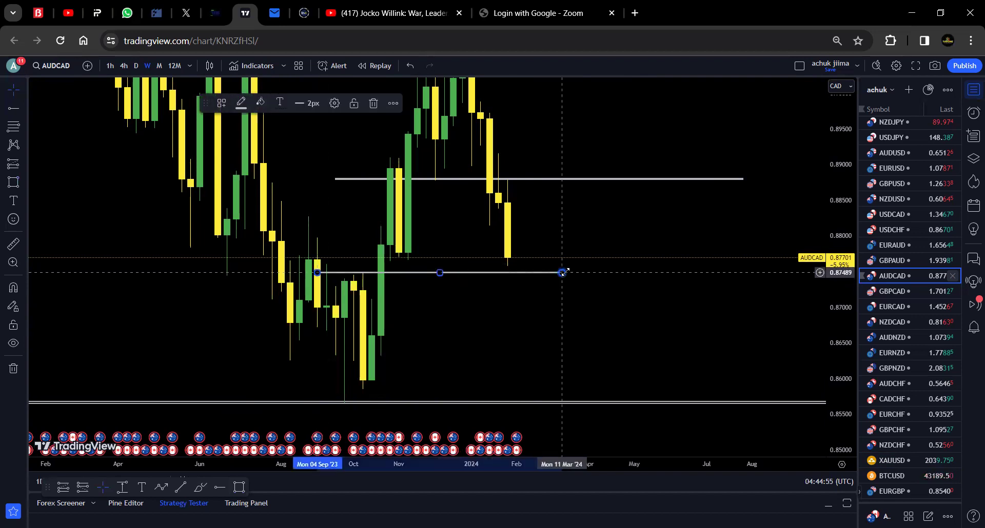
left_click_drag(655, 326, 699, 327)
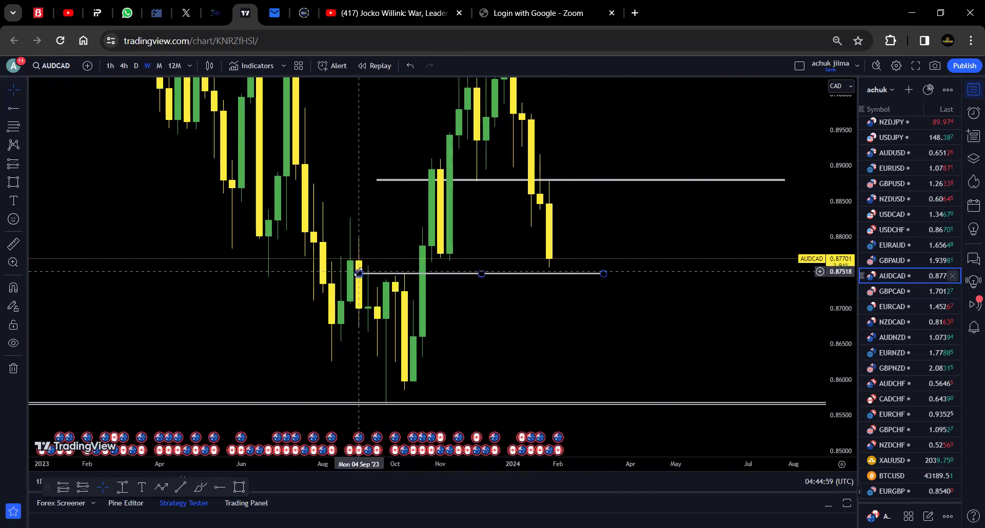
left_click_drag(358, 273, 367, 262)
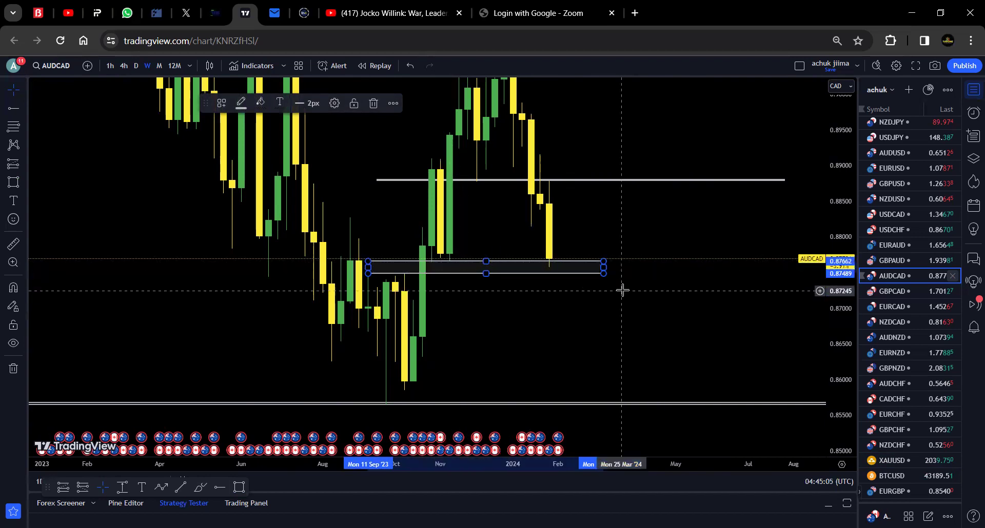
left_click_drag(604, 261, 620, 264)
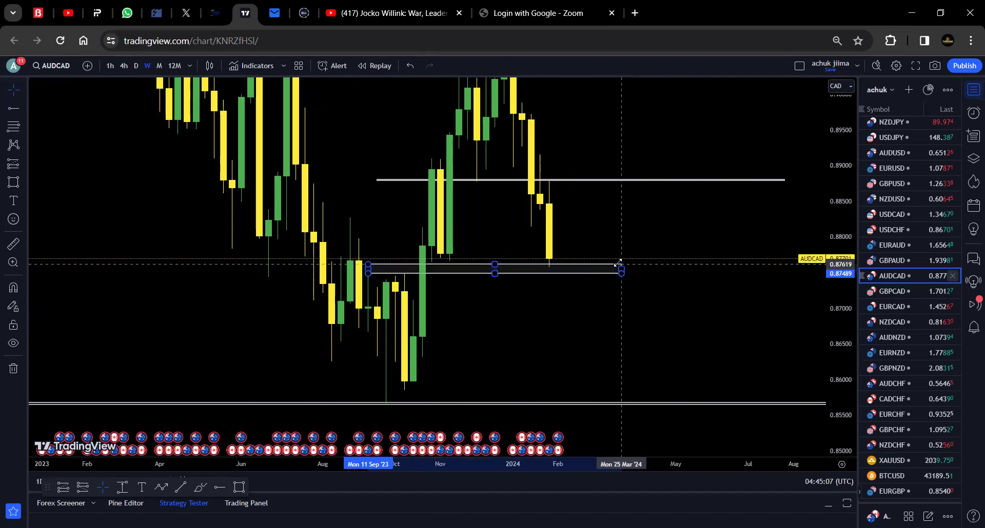
left_click(667, 286)
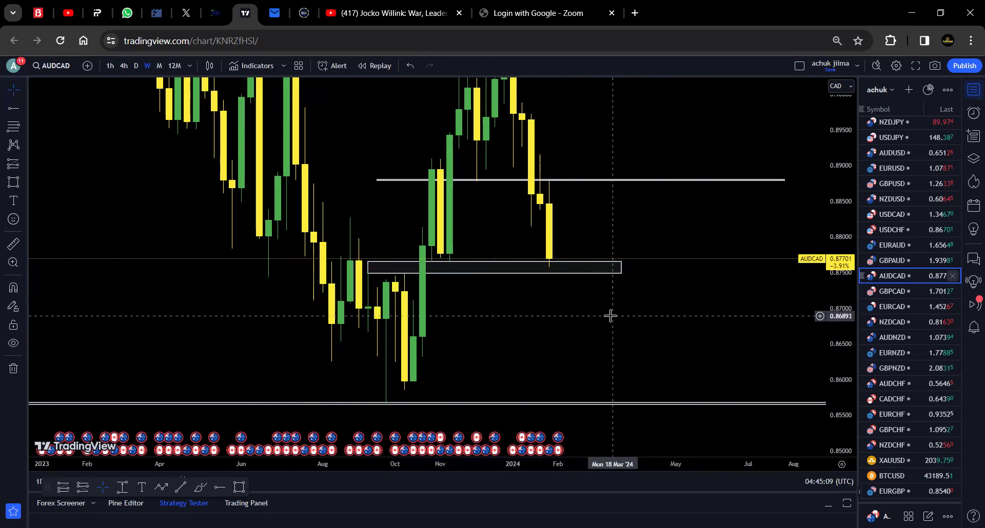
left_click_drag(611, 325, 611, 334)
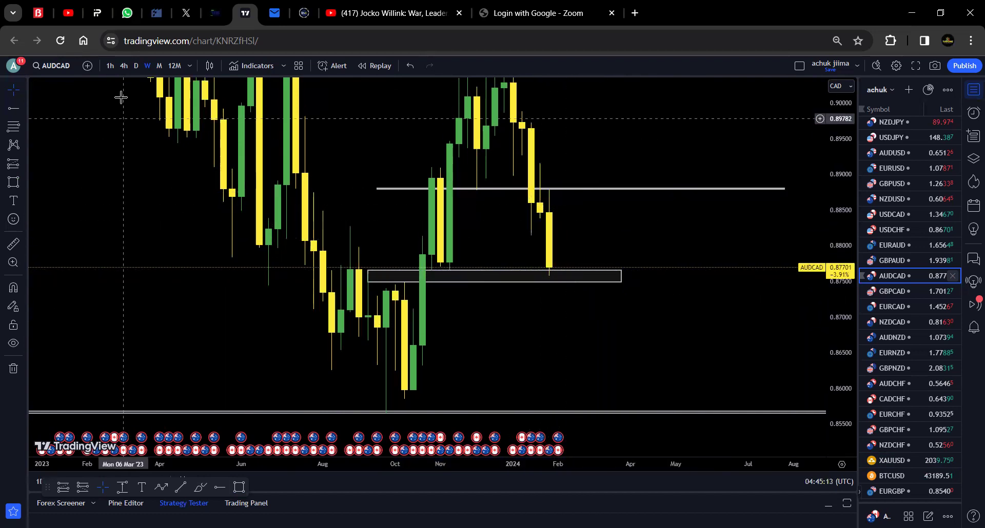
left_click(136, 66)
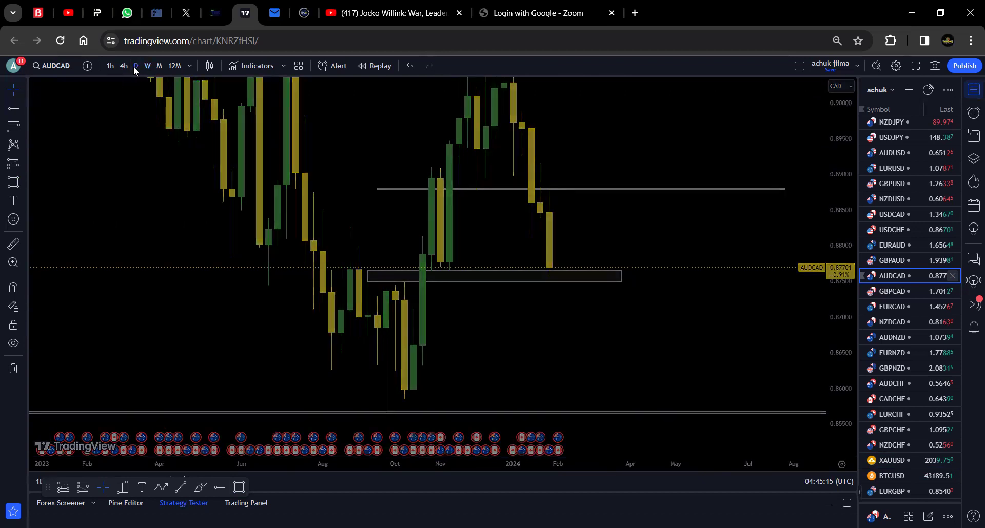
View AUDCAD on daily, then 4-hour candles, zoomed to the February lows sitting on the 0.876 zone
left_click(477, 281)
left_click_drag(555, 318, 378, 248)
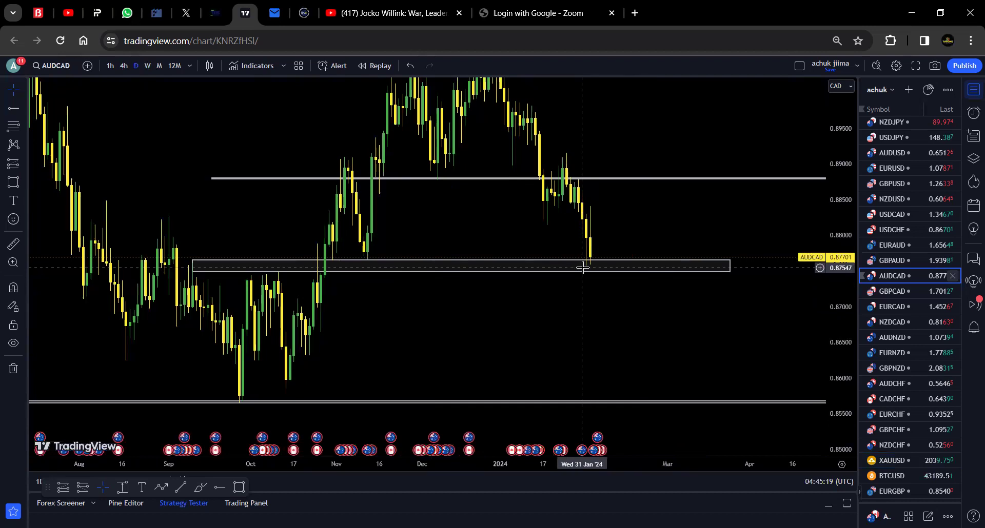
left_click(124, 66)
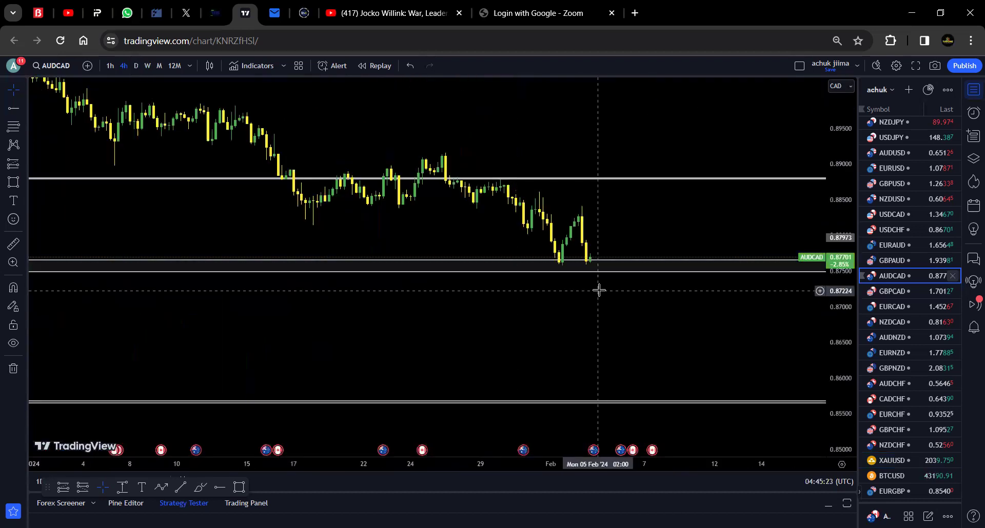
scroll(721, 209, "up", 4)
left_click_drag(721, 208, 605, 261)
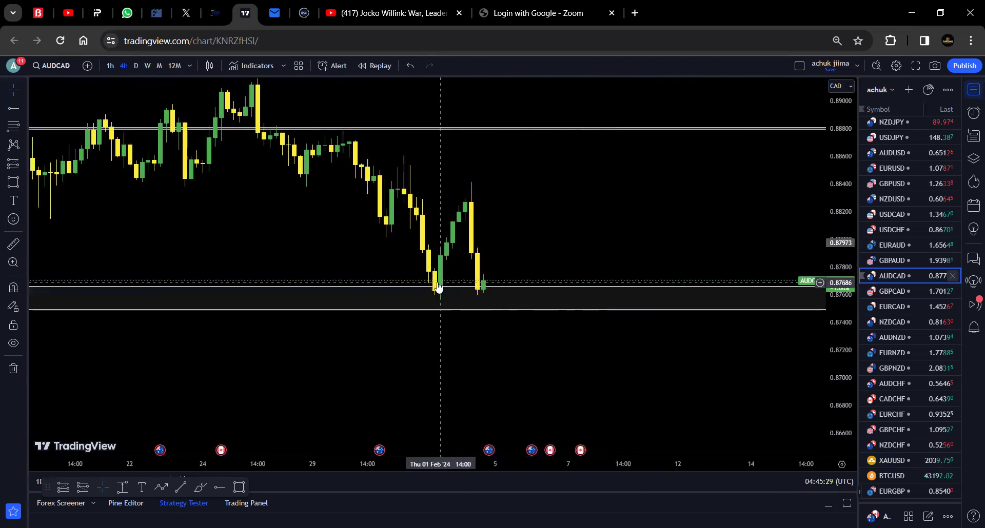
scroll(590, 254, "down", 3)
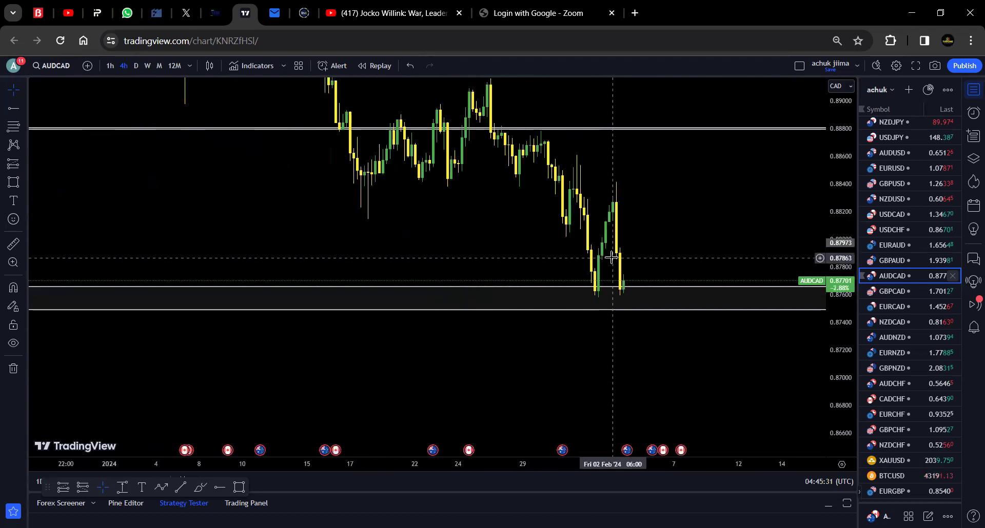
scroll(611, 258, "up", 3)
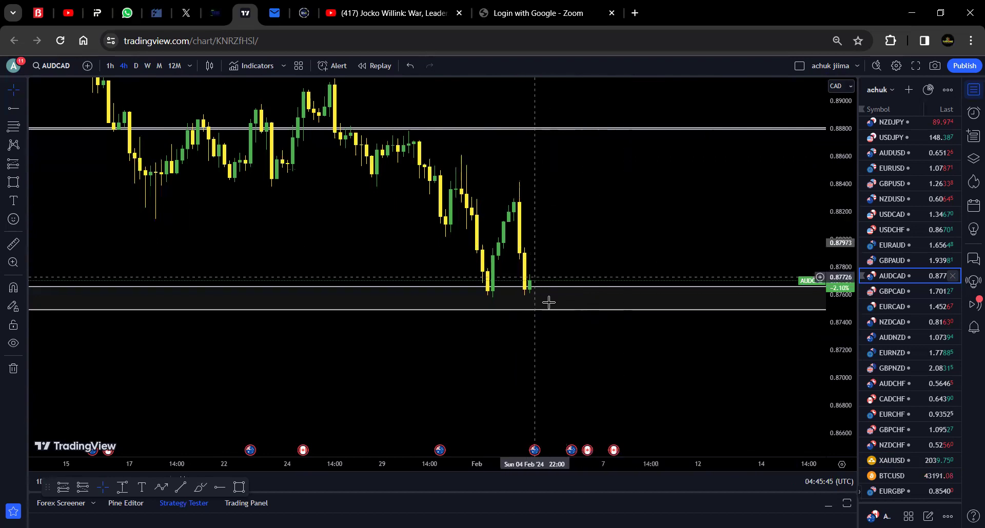
scroll(723, 365, "down", 5)
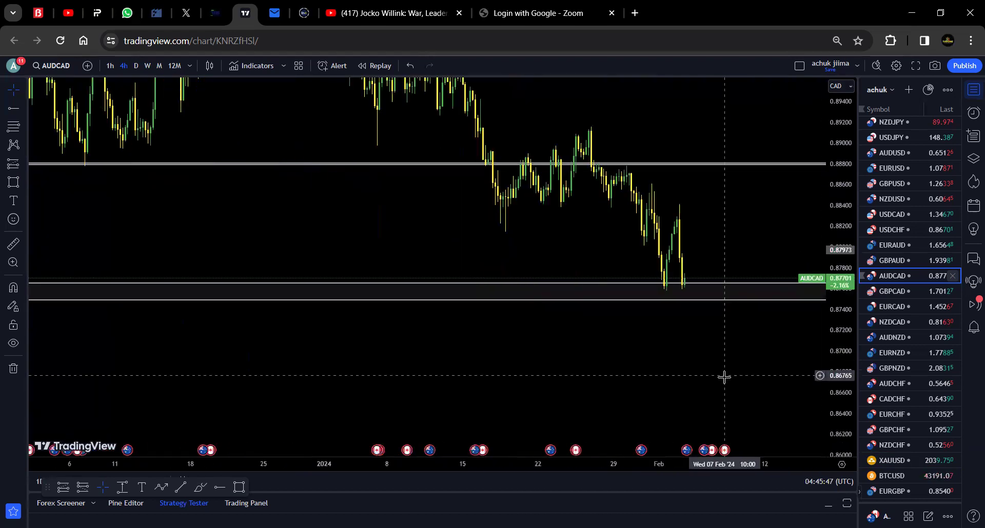
left_click_drag(723, 377, 712, 286)
scroll(712, 286, "down", 3)
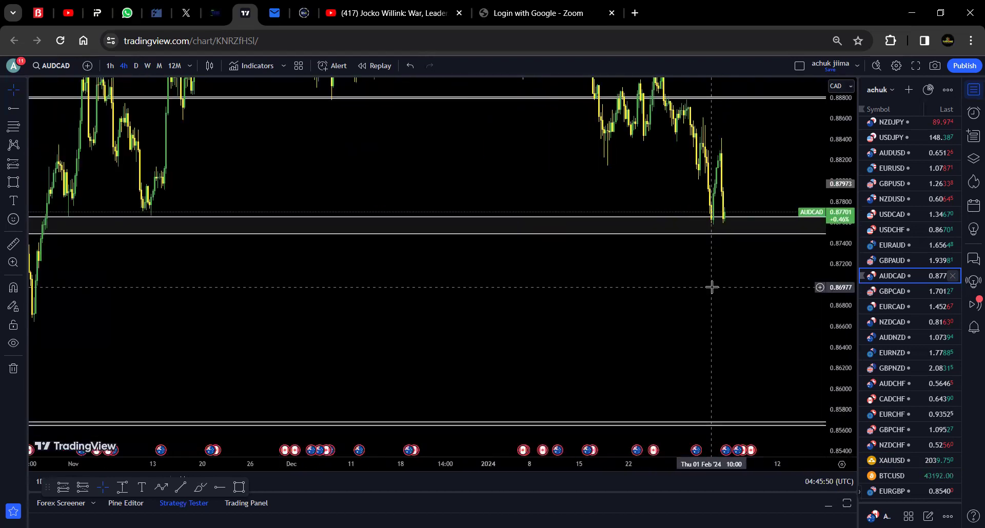
scroll(712, 287, "down", 1)
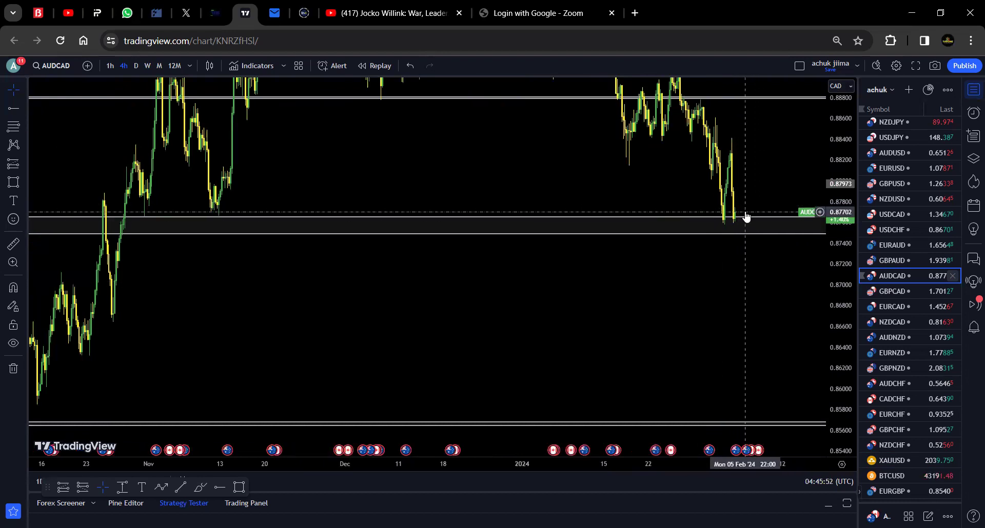
scroll(746, 217, "up", 2)
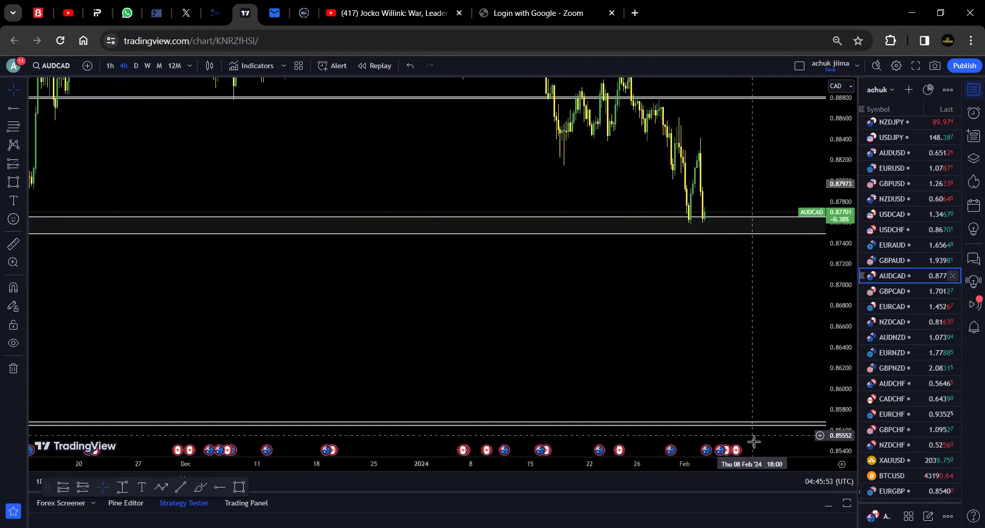
scroll(738, 334, "up", 2)
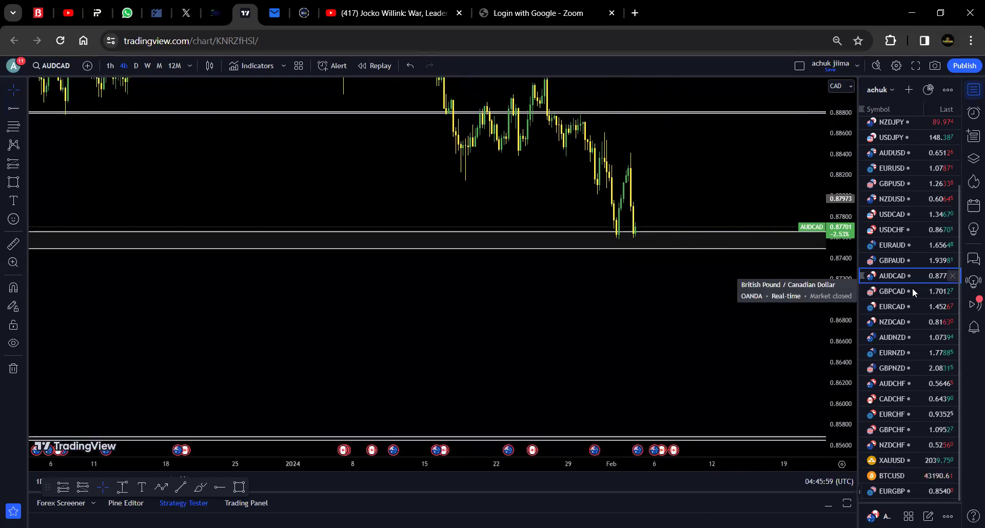
Open GBPCAD, remove all its drawings, and frame the recent monthly candles
left_click(899, 290)
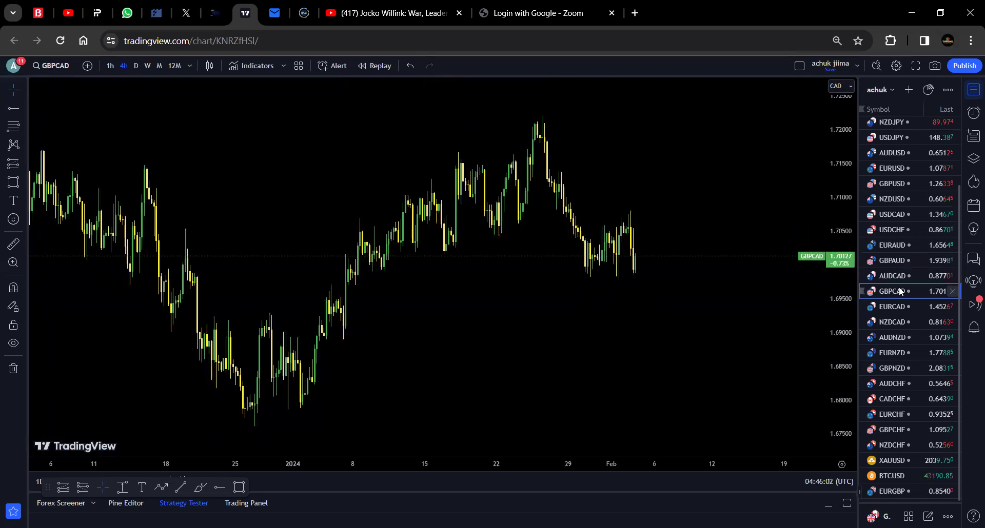
left_click(13, 367)
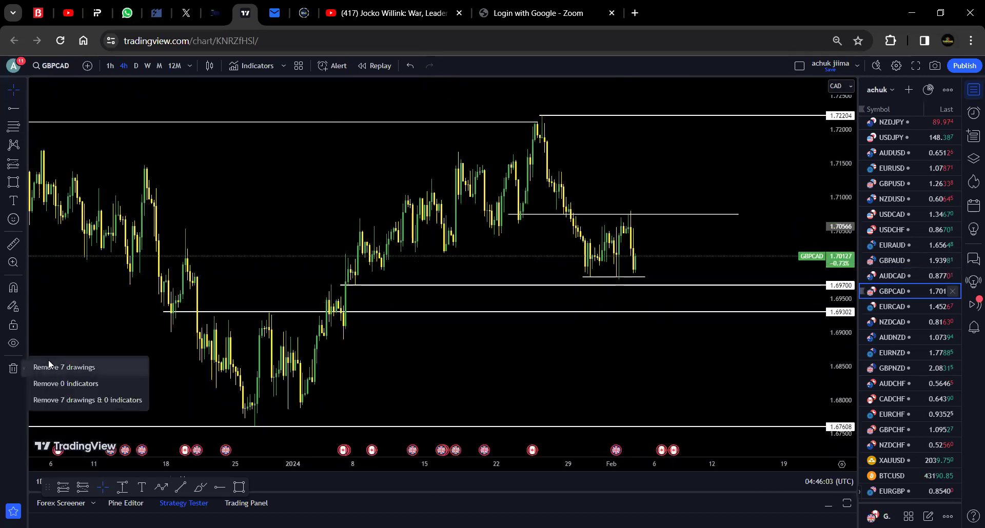
left_click(51, 365)
left_click(159, 66)
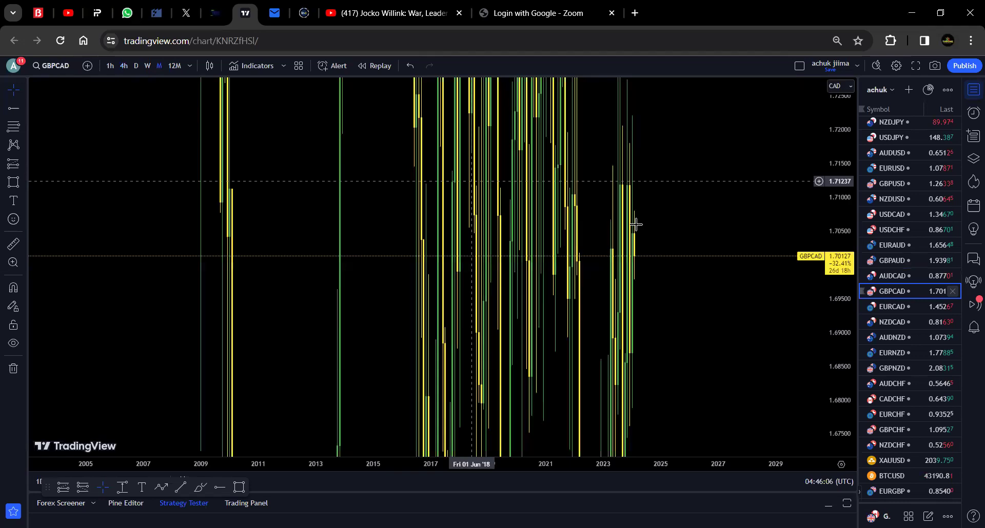
scroll(686, 280, "up", 8)
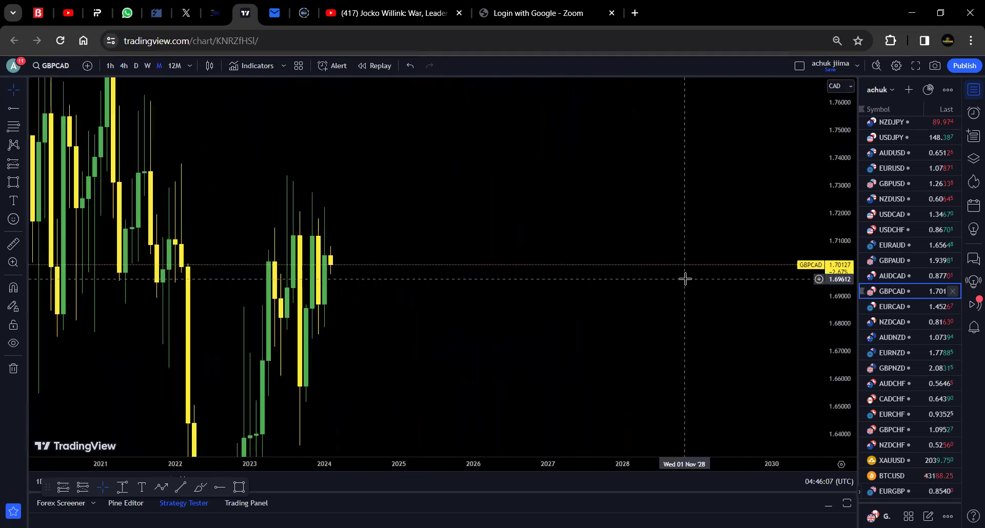
left_click_drag(474, 312, 734, 297)
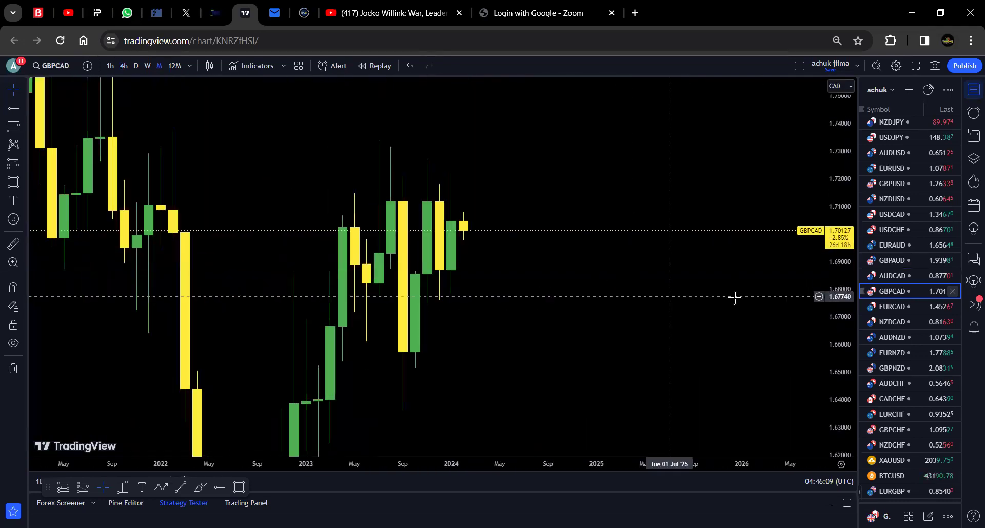
scroll(728, 297, "up", 4)
left_click_drag(465, 291, 691, 322)
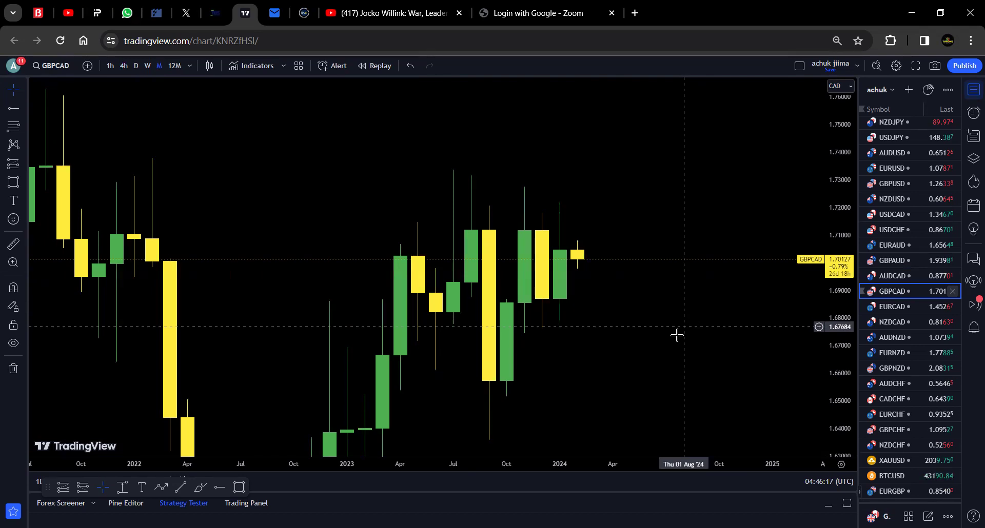
scroll(594, 329, "up", 3)
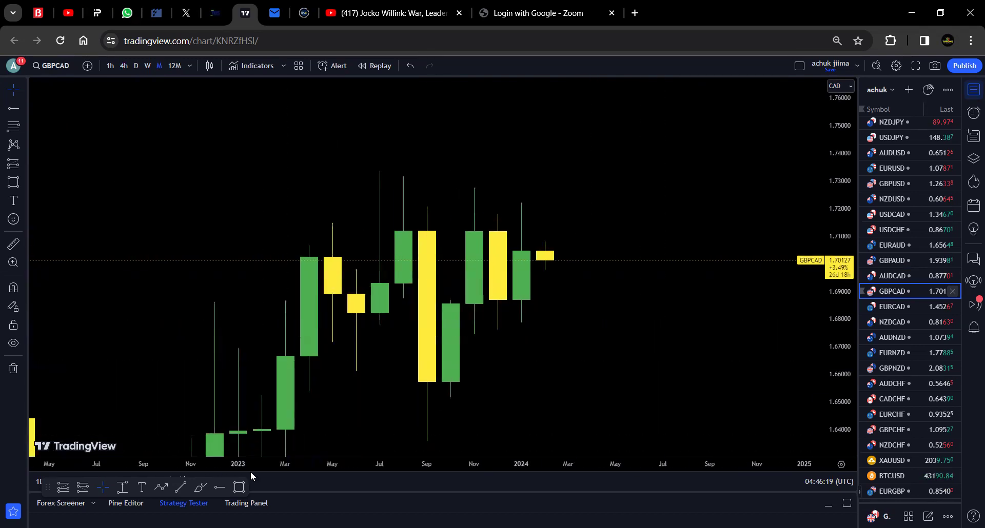
Draw a white level at the Dec '23 high near 1.722 and a thin zone from Oct '23 near 1.678
left_click(239, 487)
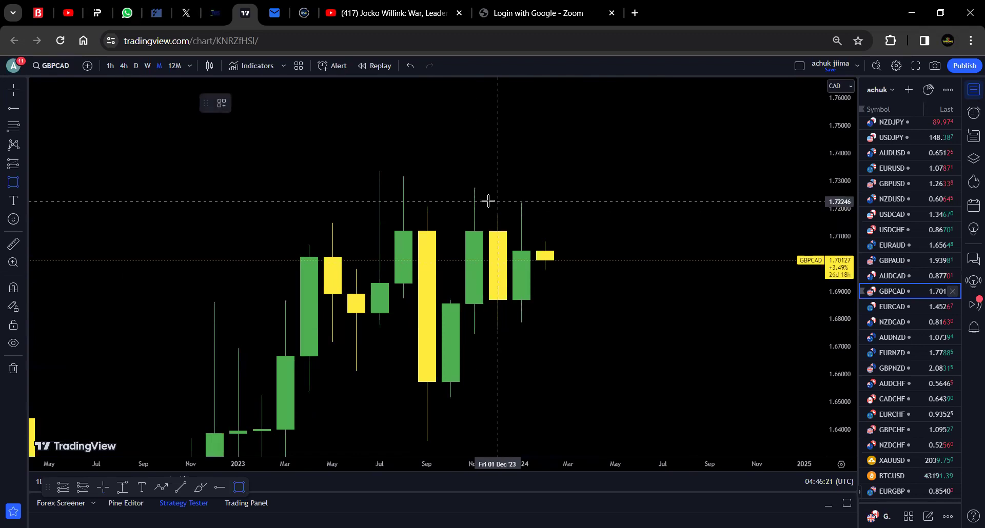
left_click_drag(489, 202, 639, 201)
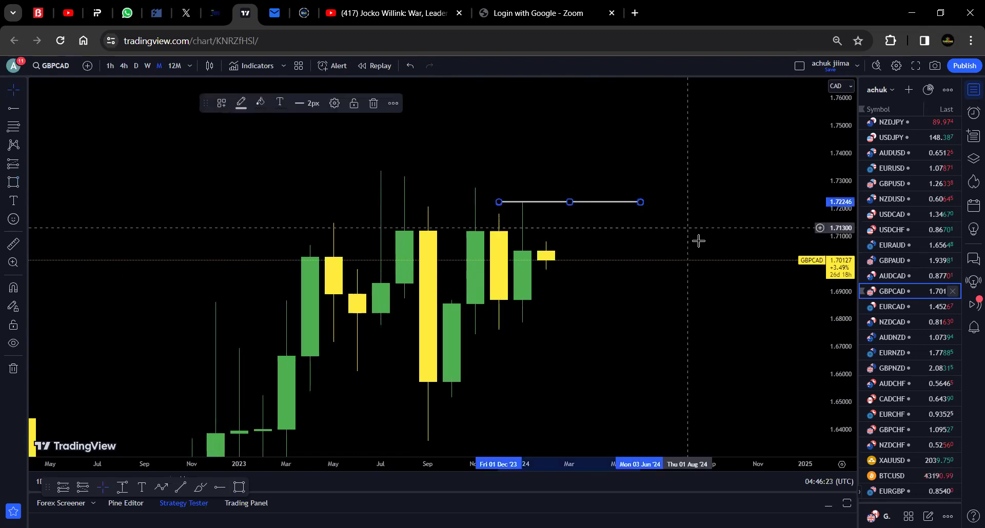
left_click(239, 487)
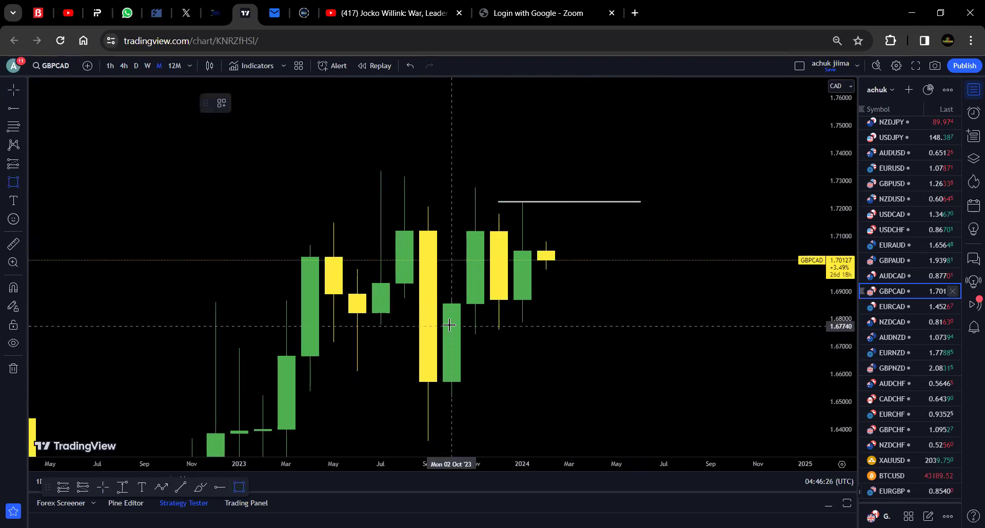
left_click_drag(454, 327, 634, 323)
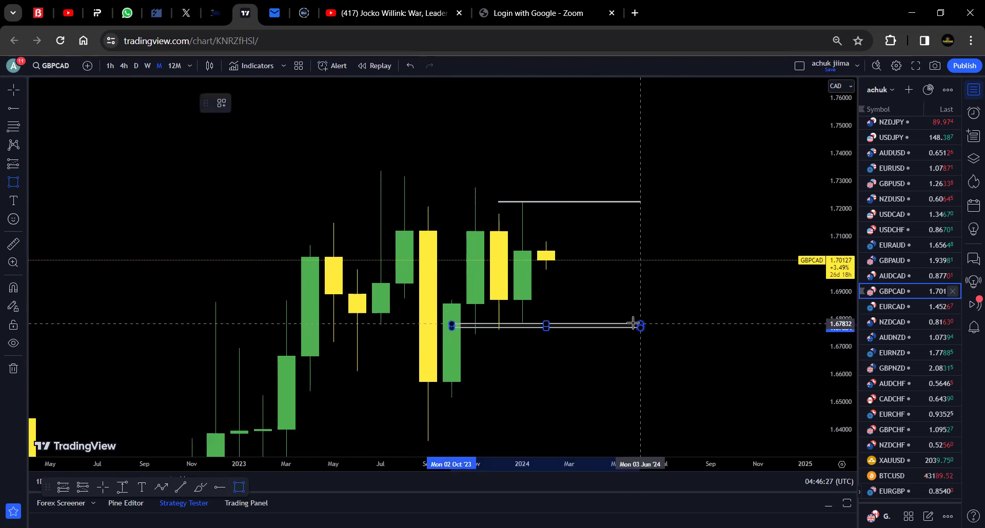
left_click(636, 324)
left_click(652, 338)
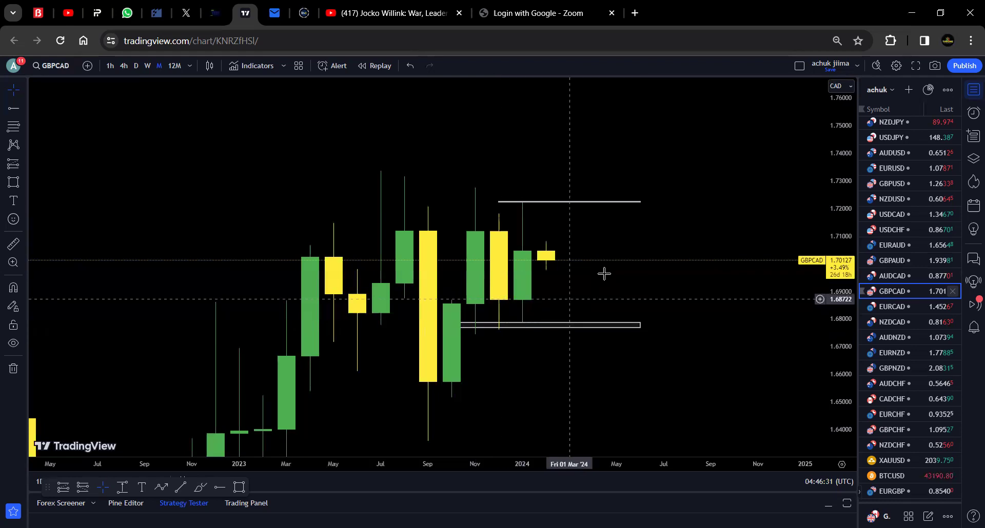
scroll(611, 277, "up", 2)
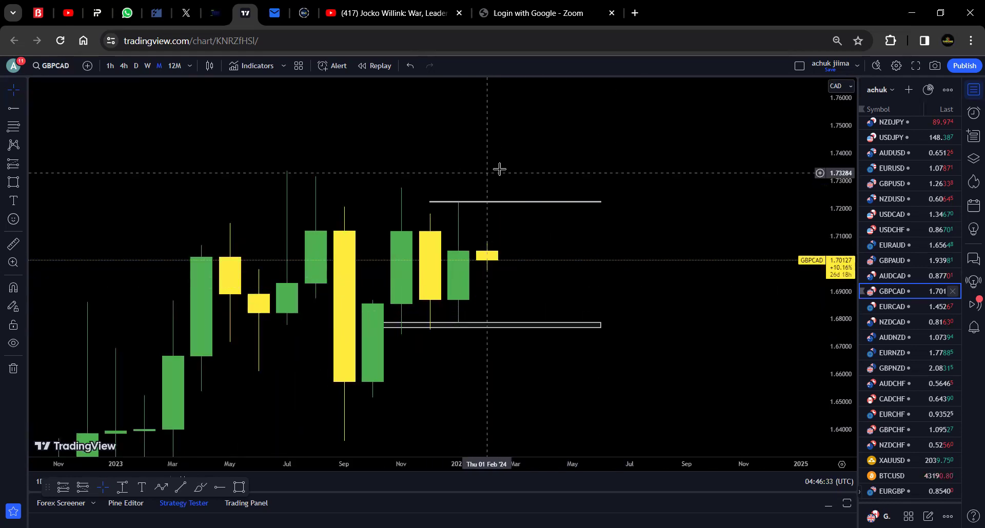
left_click(147, 65)
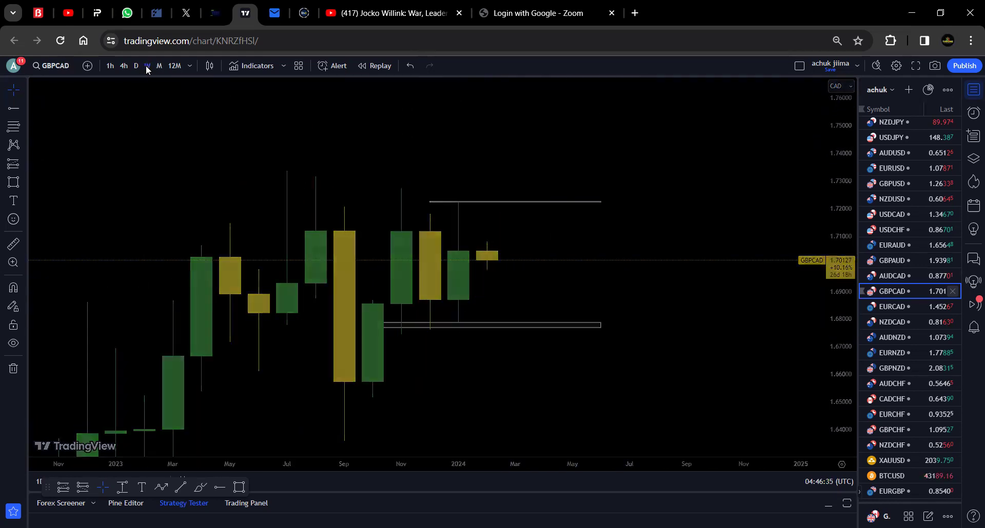
On weekly GBPCAD candles, draw a thin white zone near 1.693
scroll(641, 248, "down", 3)
left_click_drag(848, 413, 830, 277)
left_click_drag(750, 255, 611, 304)
scroll(590, 252, "up", 2)
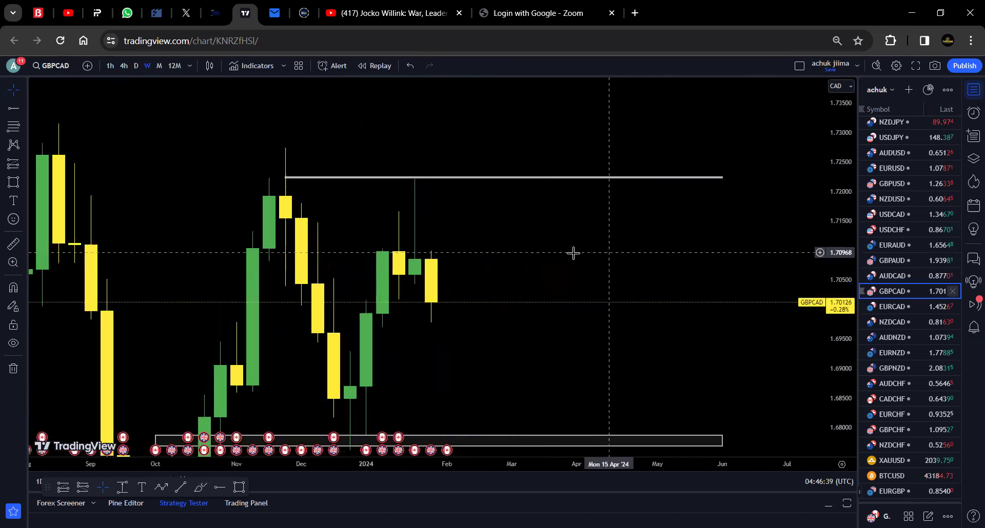
left_click_drag(571, 253, 611, 215)
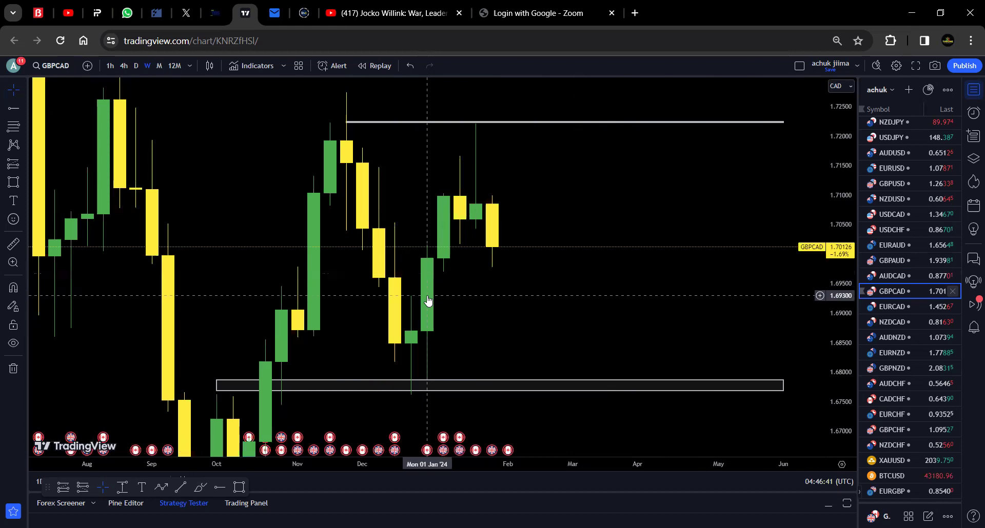
key("alt+shift+r")
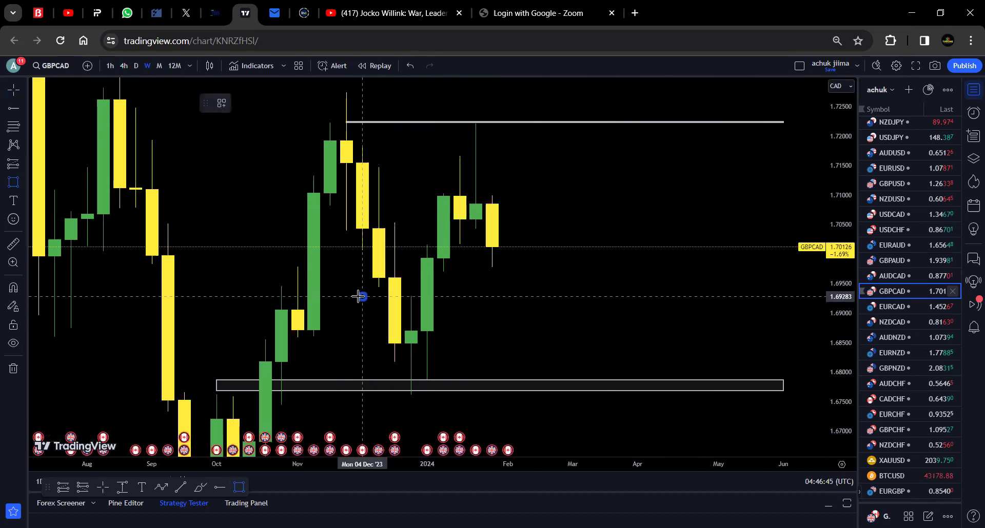
left_click(621, 298)
left_click(494, 357)
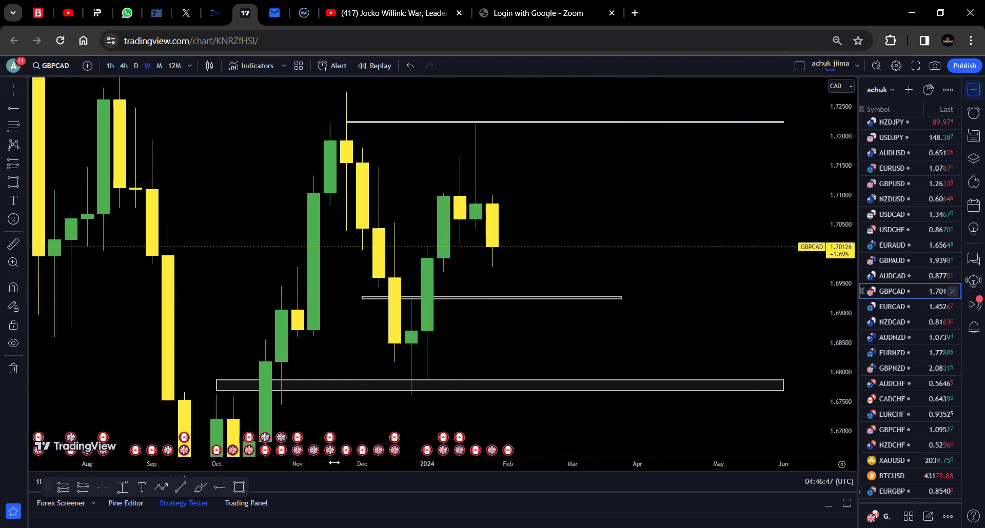
Add a flat white level at 1.7042 starting from the Jan 8 candle
key("alt+shift+r")
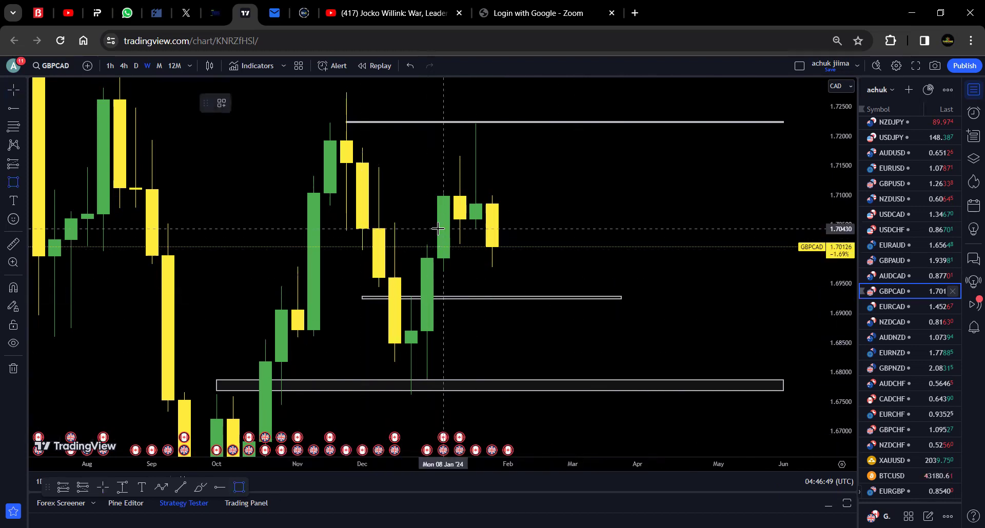
left_click(437, 229)
left_click(654, 229)
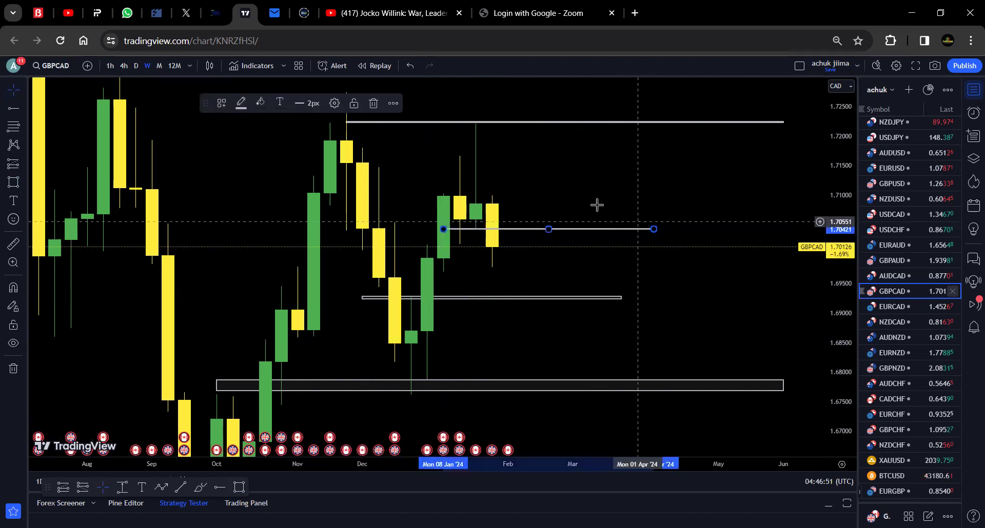
left_click(513, 270)
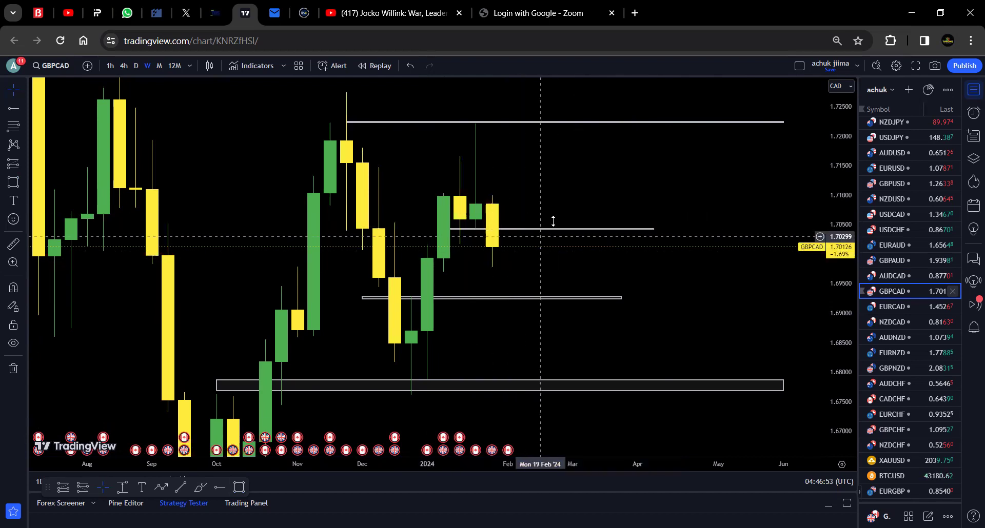
left_click(137, 66)
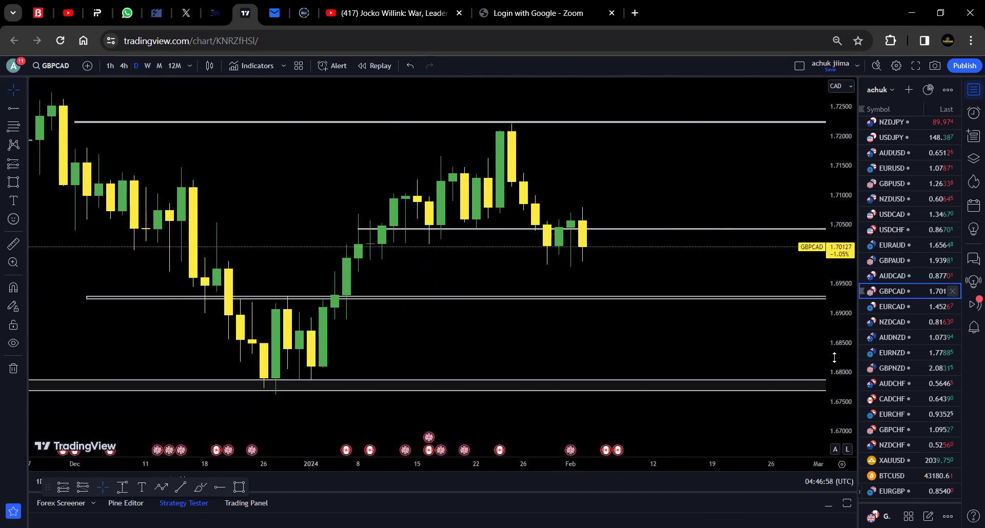
Draw a white support line near 1.698 under the recent daily lows
left_click_drag(830, 357, 618, 259)
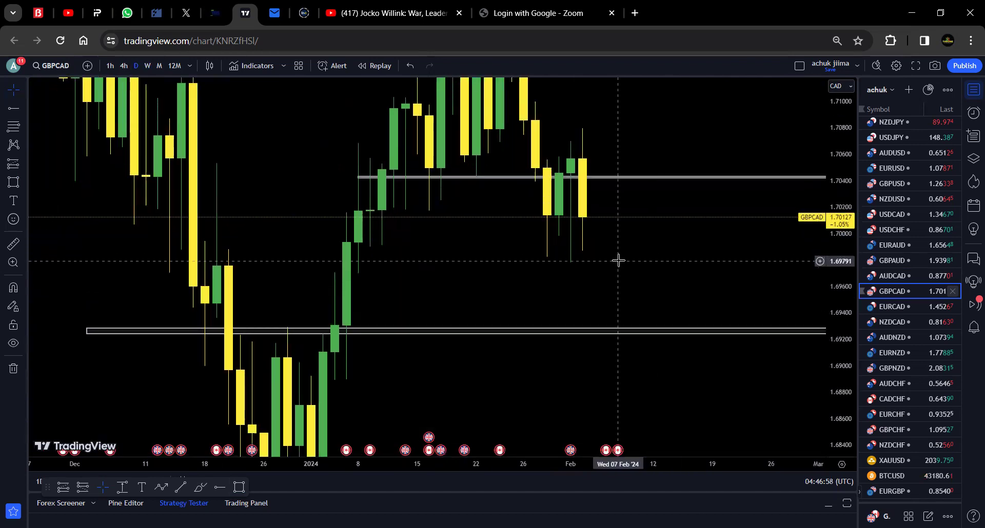
left_click(239, 487)
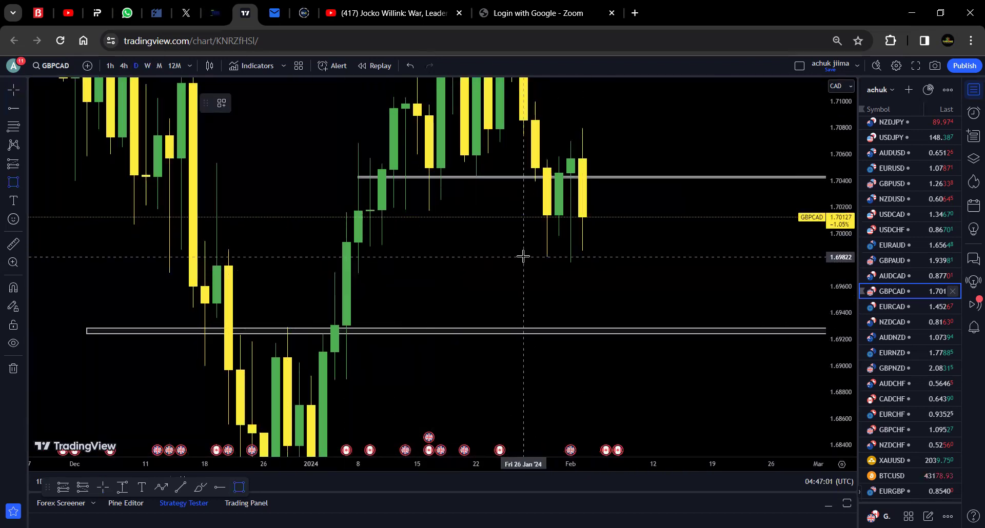
left_click_drag(526, 256, 653, 257)
left_click(719, 269)
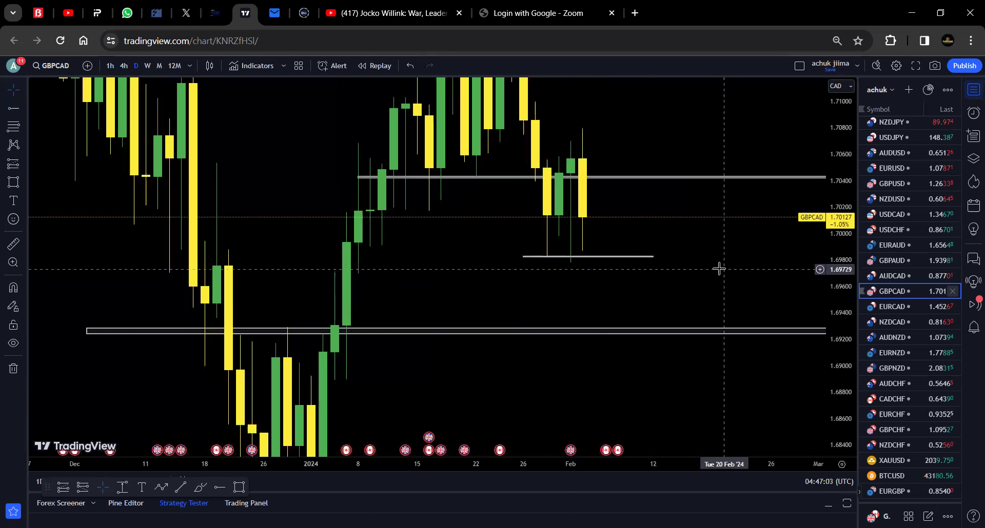
Widen the top 1.722 level into a thin zone around 1.721–1.7225 from the late-November highs
left_click_drag(719, 266, 706, 352)
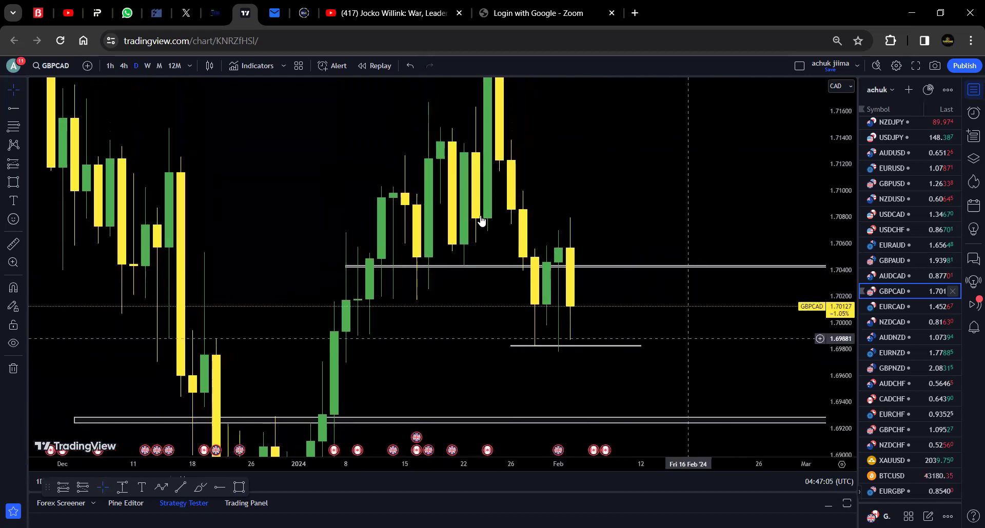
left_click_drag(266, 165, 286, 233)
scroll(285, 233, "down", 4)
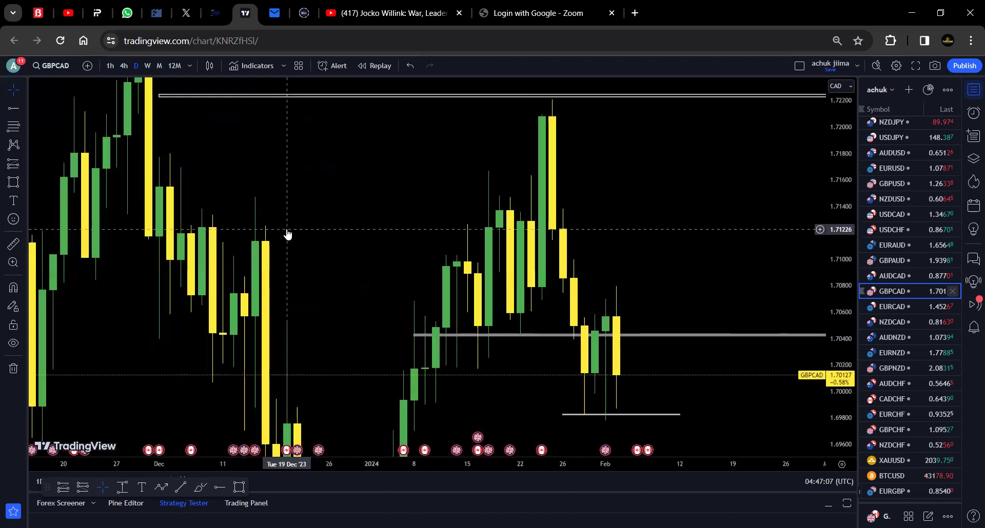
left_click_drag(386, 199, 369, 241)
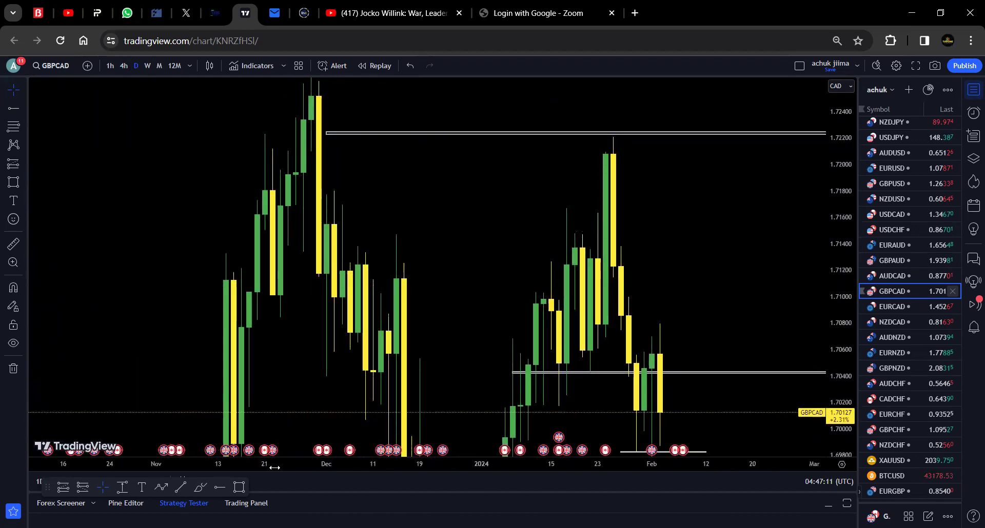
key("alt+shift+r")
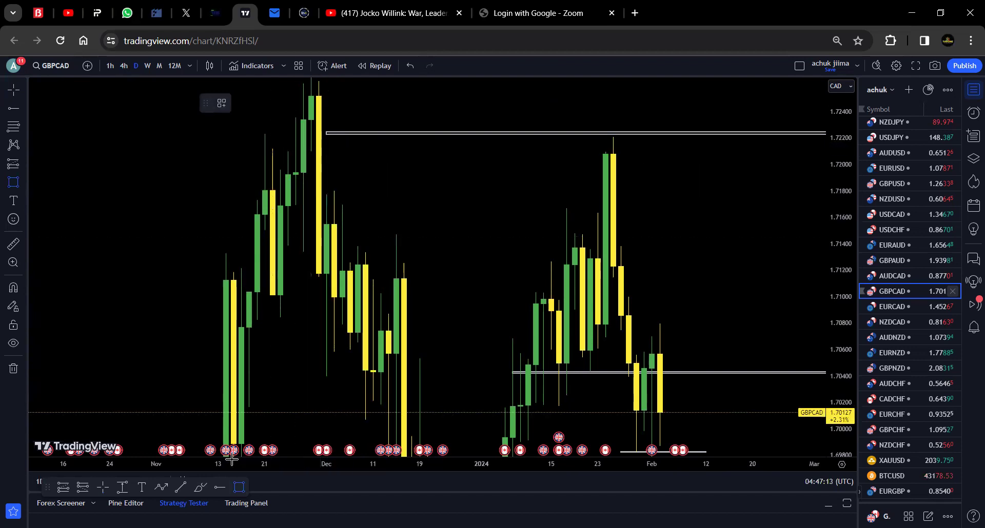
left_click(103, 488)
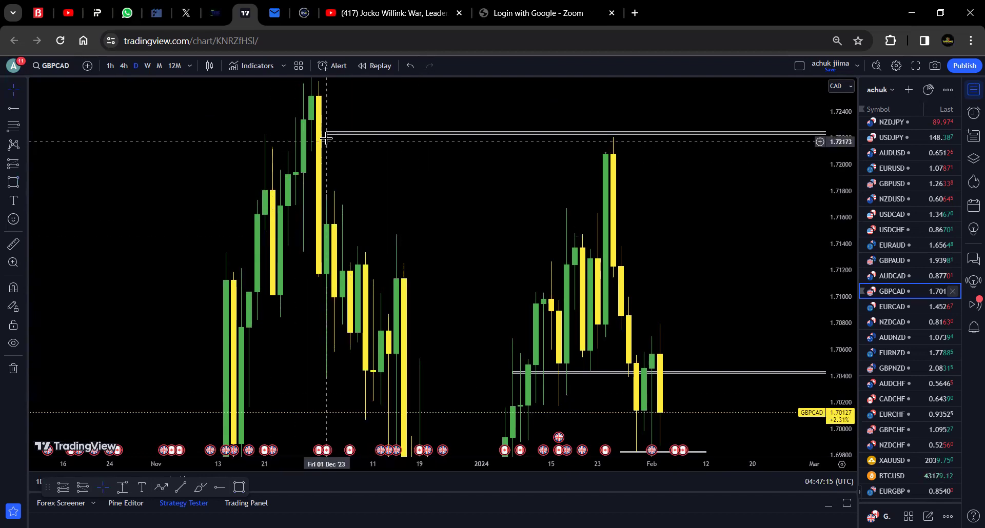
mouse_move(326, 133)
left_mouse_down()
mouse_move(266, 146)
mouse_move(296, 151)
left_mouse_up()
left_click(593, 192)
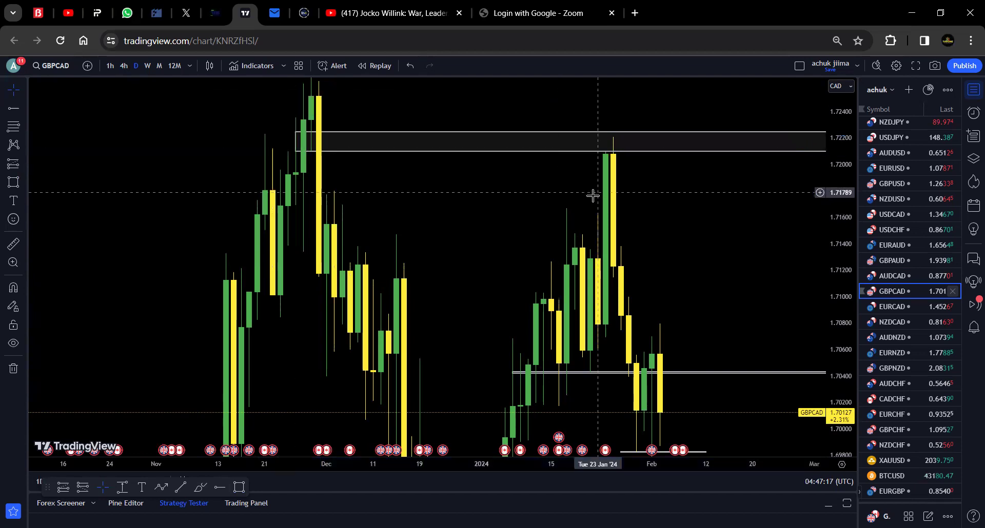
left_click_drag(568, 211, 450, 296)
left_click_drag(849, 265, 757, 361)
left_click_drag(661, 327, 622, 209)
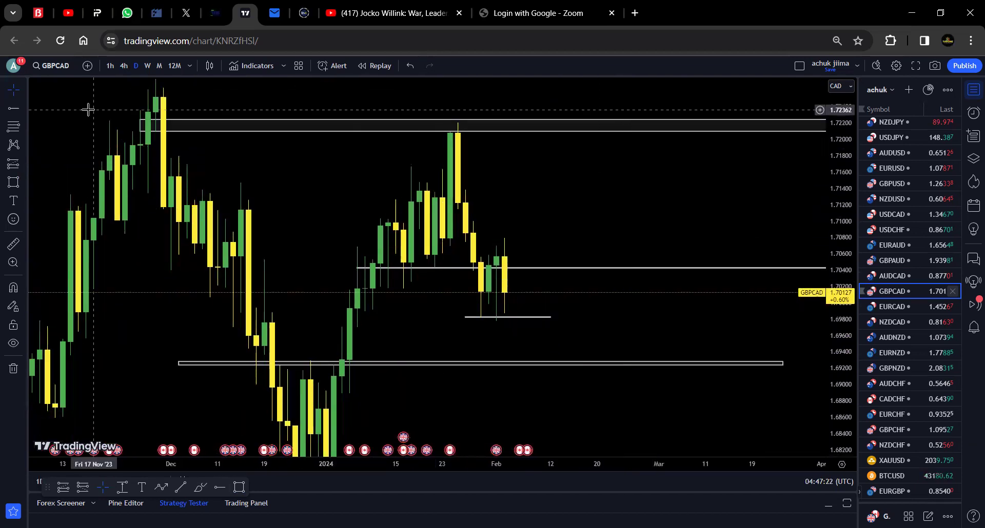
Show GBPCAD on 4-hour candles, with recent price between the 1.698 support and 1.704 level
left_click(125, 67)
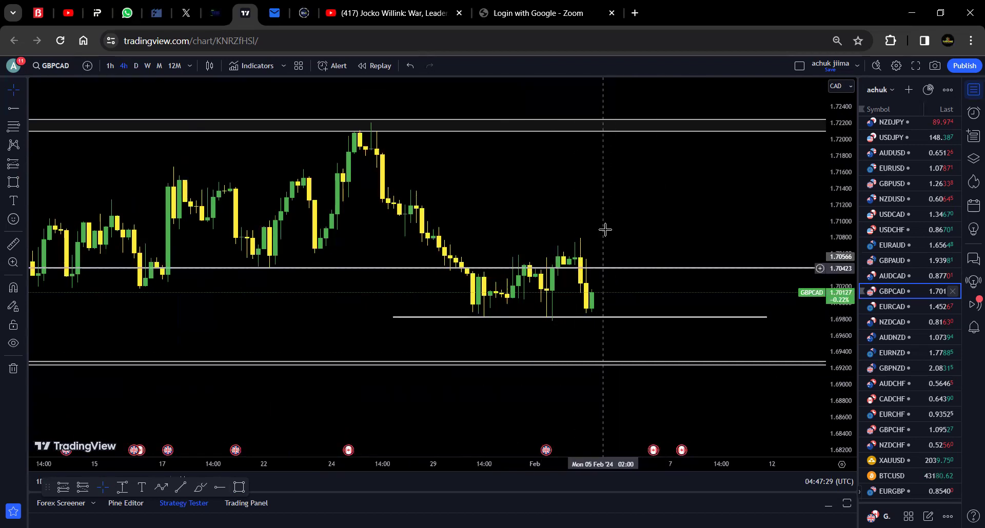
scroll(623, 226, "down", 4)
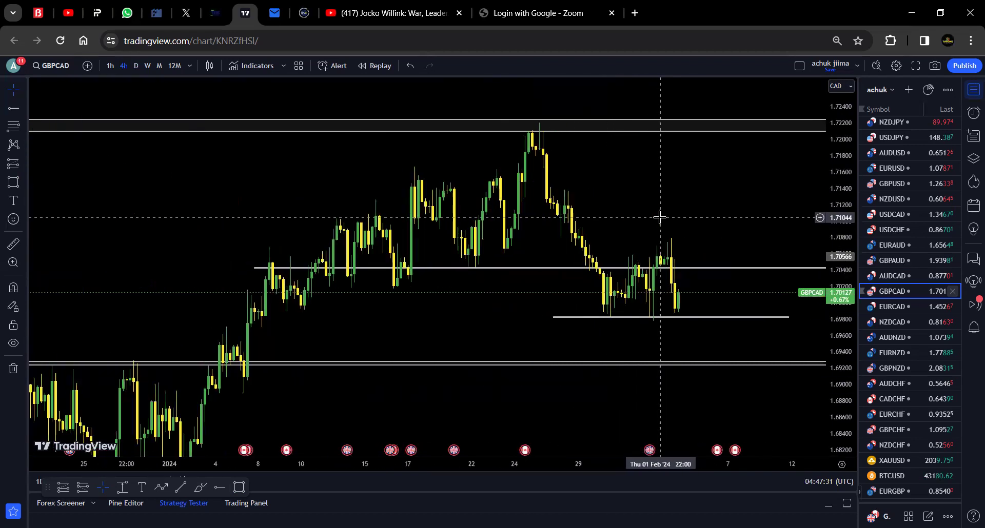
scroll(664, 215, "up", 2)
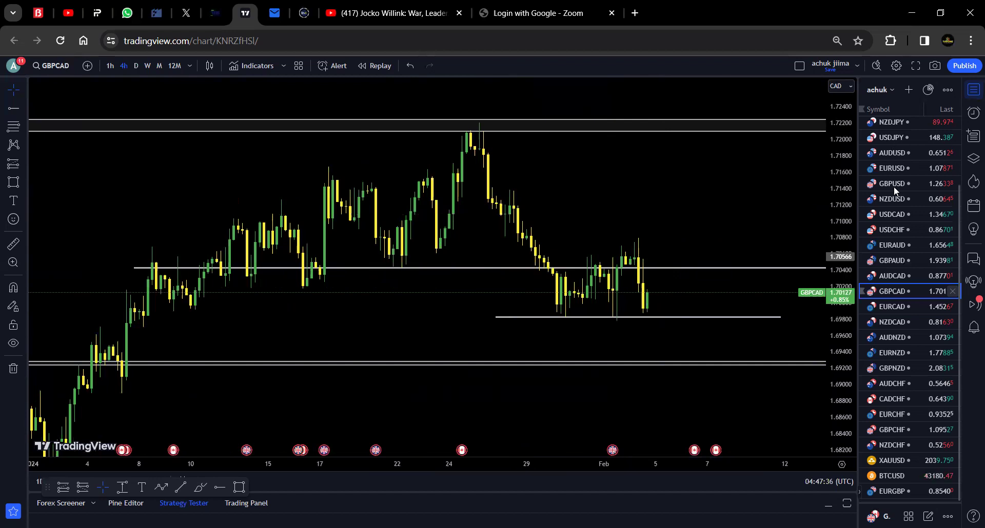
scroll(894, 187, "up", 3)
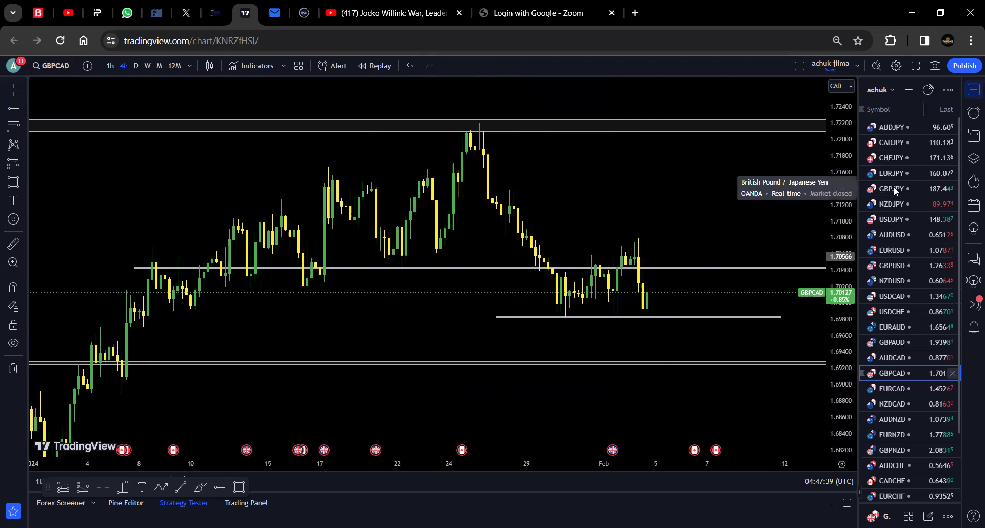
Open CHFJPY, remove its seven old drawings, and frame the latest monthly candles
left_click(891, 158)
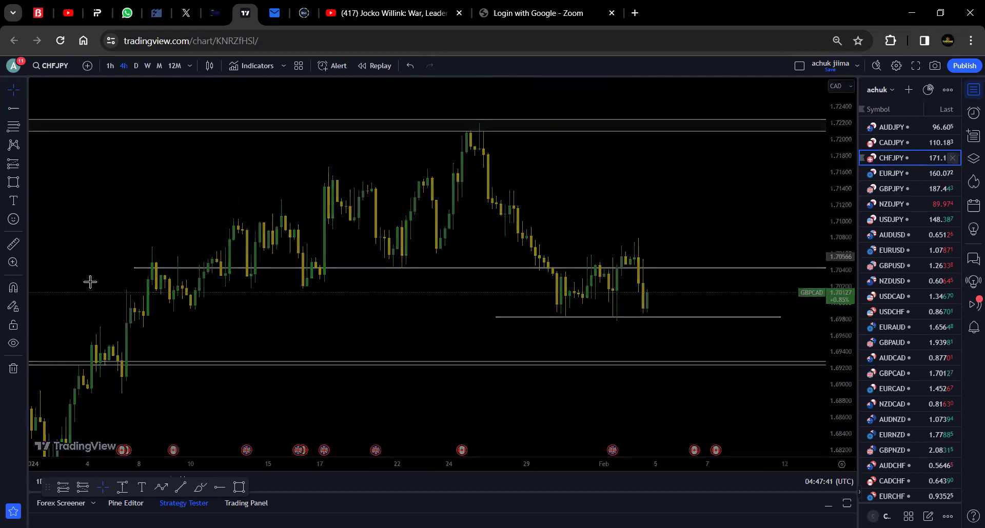
left_click(9, 375)
left_click(47, 368)
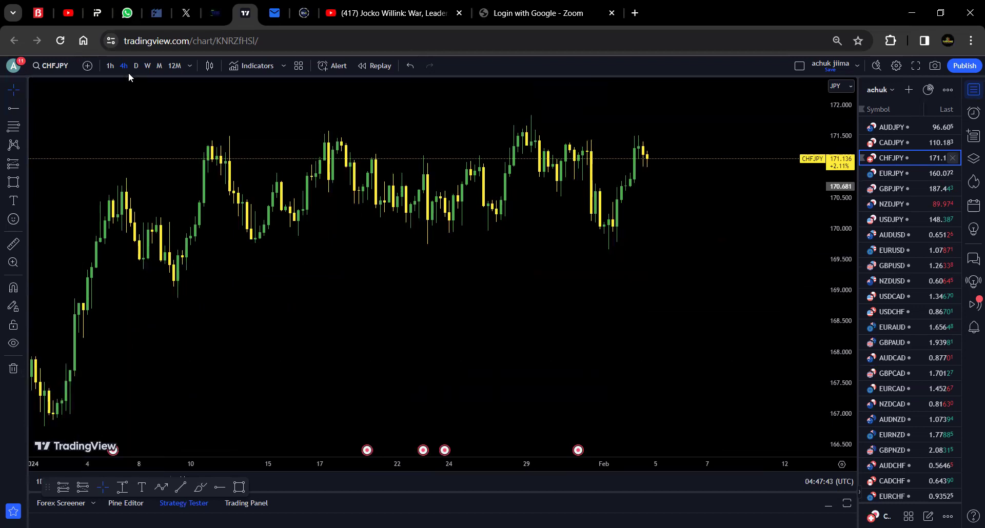
left_click(159, 66)
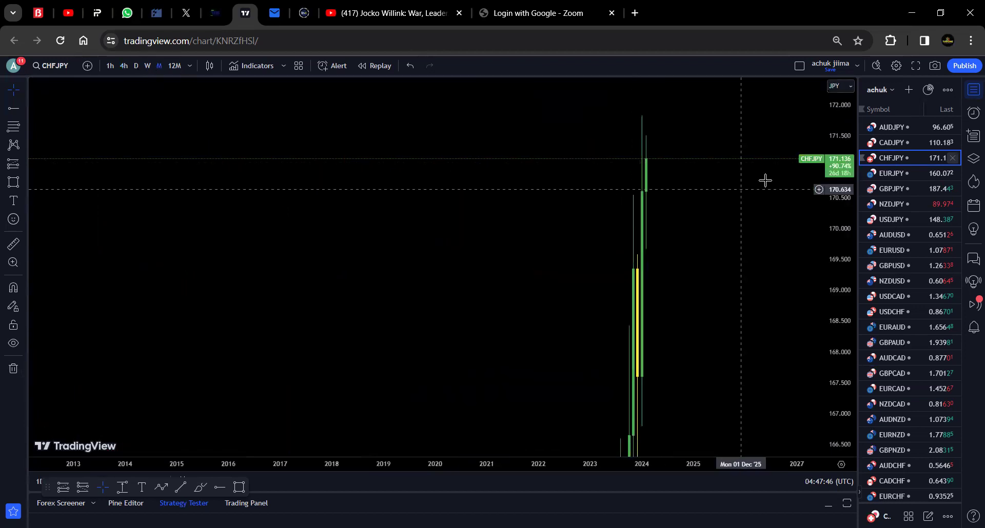
left_click_drag(837, 174, 838, 447)
scroll(692, 284, "up", 7)
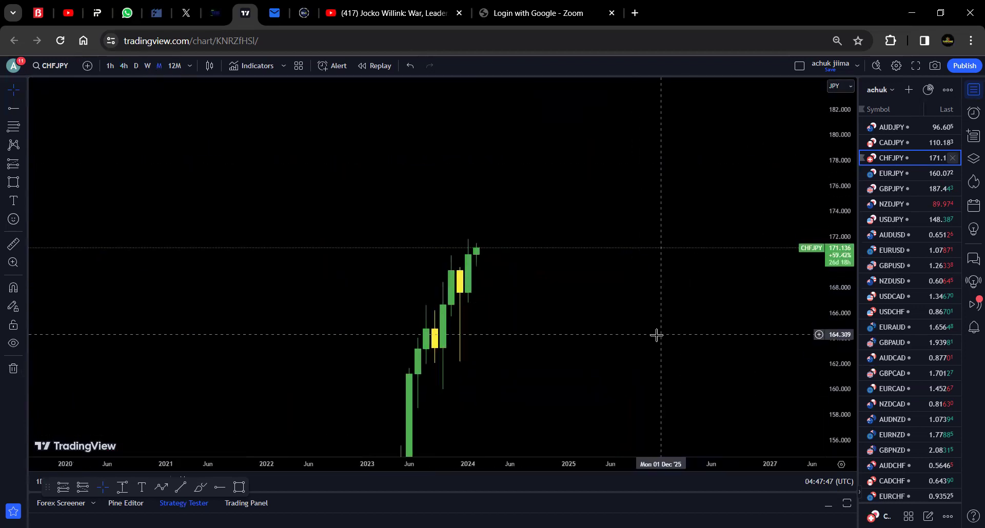
left_click_drag(673, 323, 735, 256)
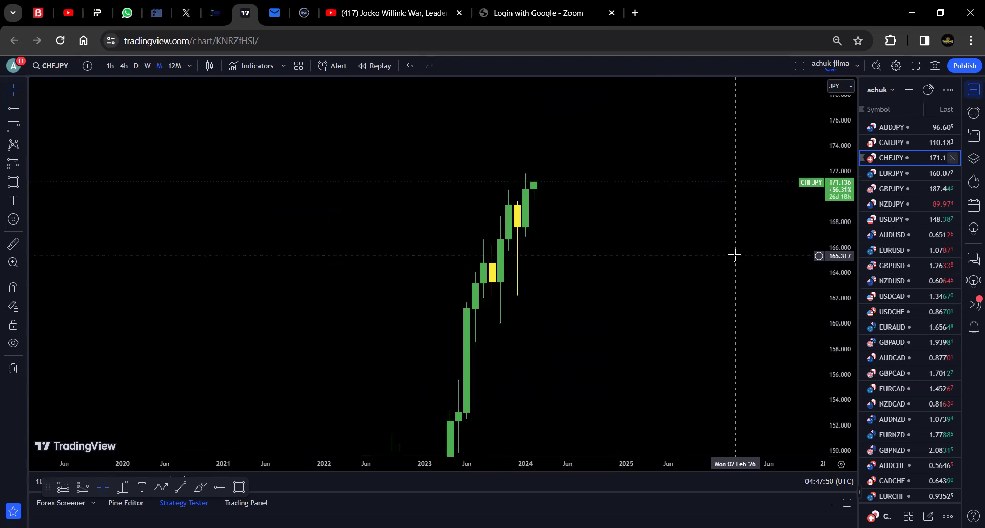
left_click_drag(840, 319, 677, 249)
scroll(600, 212, "up", 2)
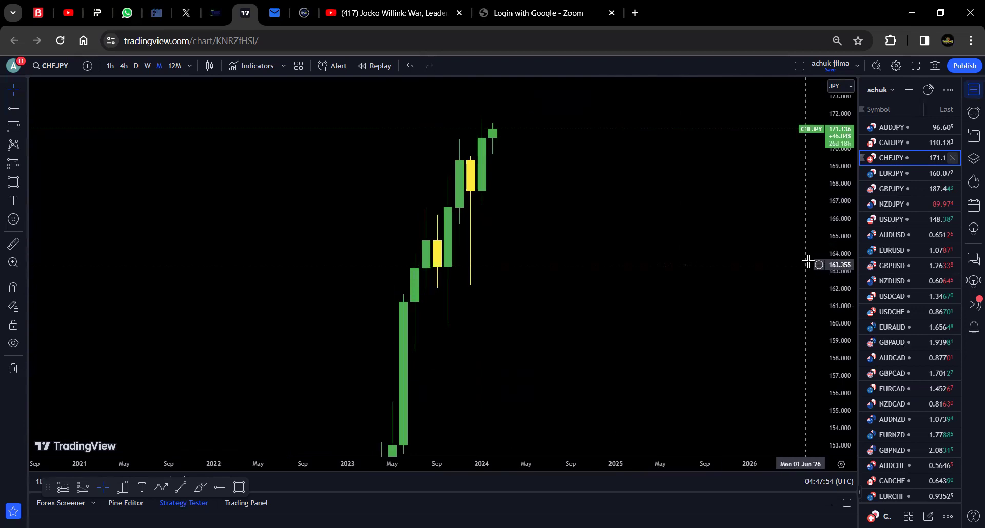
left_click_drag(841, 236, 727, 363)
scroll(547, 322, "up", 3)
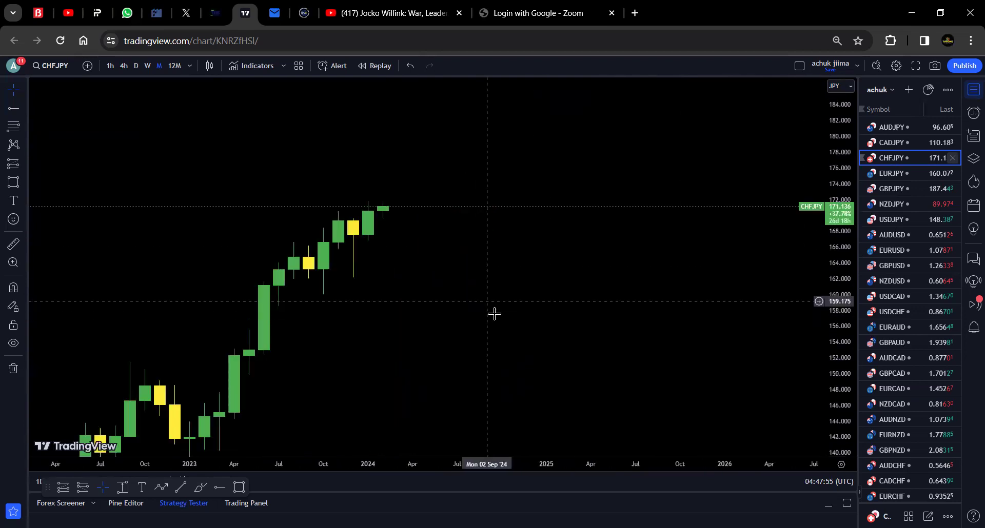
left_click_drag(491, 309, 664, 329)
Draw a thin white resistance zone across the recent monthly highs near 171.8
scroll(665, 329, "down", 4)
left_click_drag(834, 411, 824, 323)
left_click_drag(676, 360, 627, 321)
scroll(656, 334, "up", 2)
left_click_drag(656, 338, 651, 370)
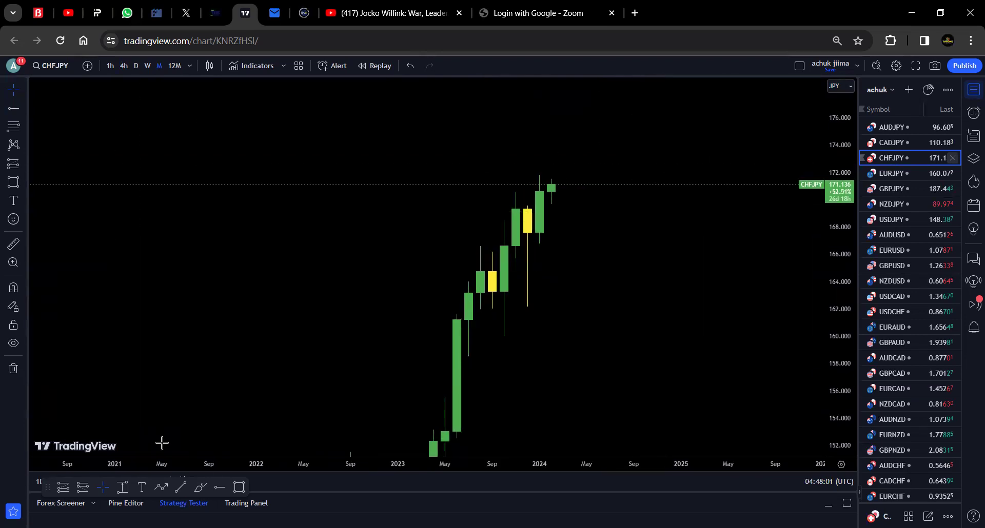
key("alt+shift+r")
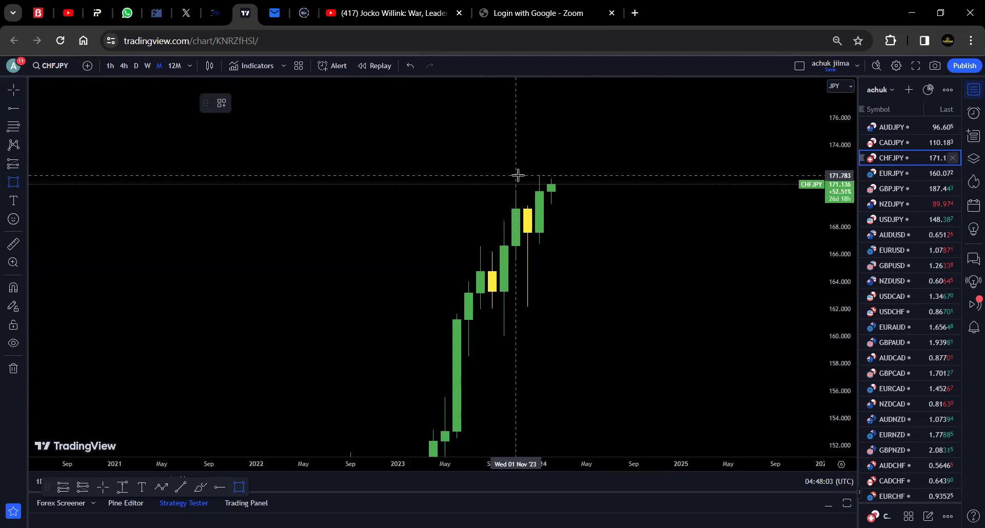
left_click_drag(517, 175, 622, 175)
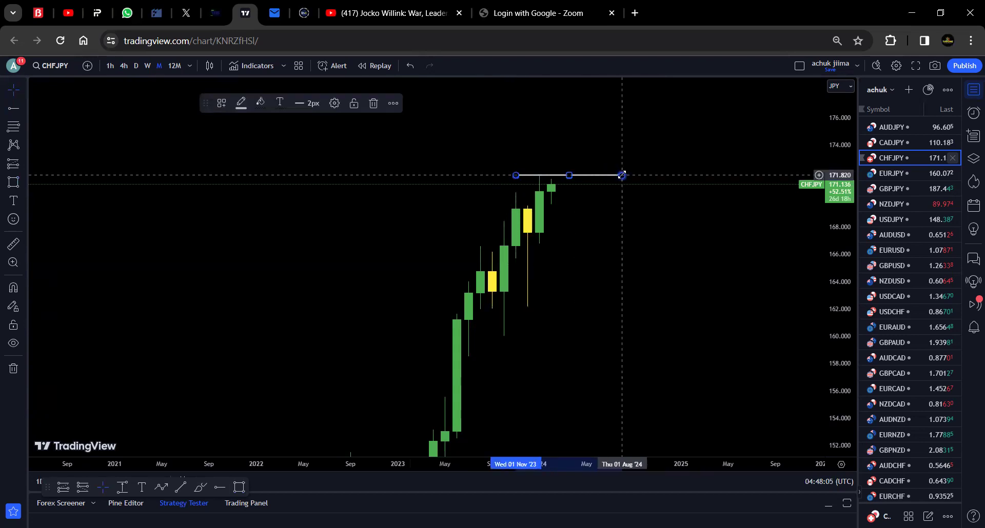
left_click(667, 228)
Place a white horizontal support ray at 169.594
scroll(668, 228, "up", 4)
left_click_drag(836, 407, 833, 247)
left_click_drag(633, 260, 635, 503)
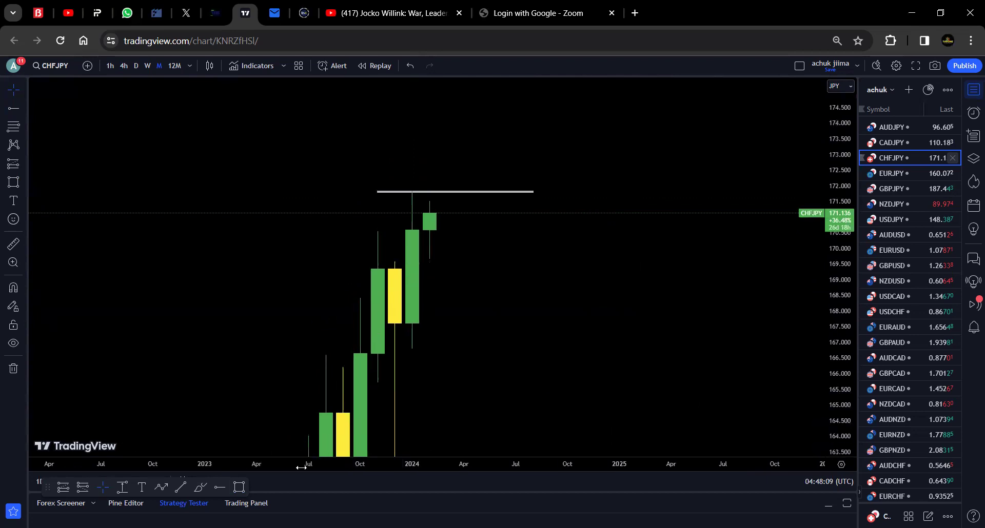
key("alt+h")
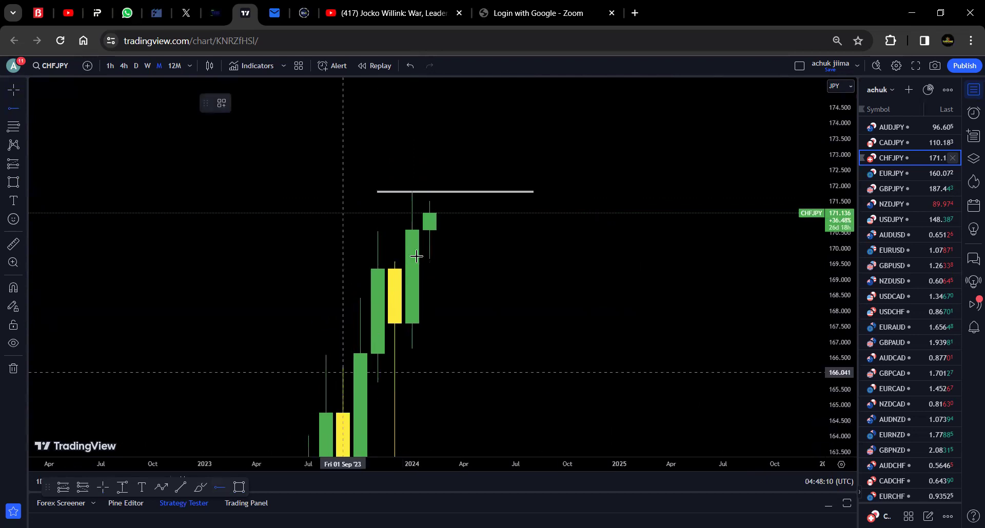
left_click(377, 261)
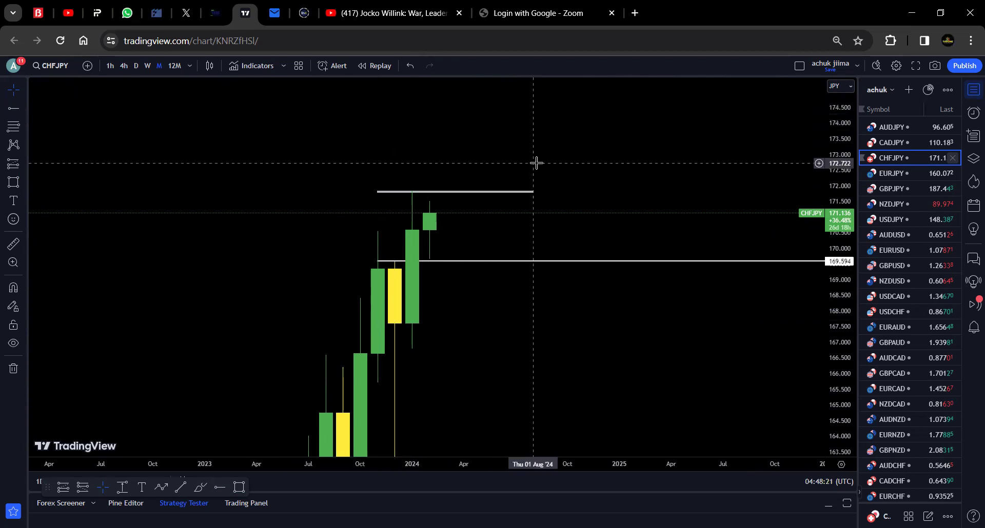
left_click(147, 65)
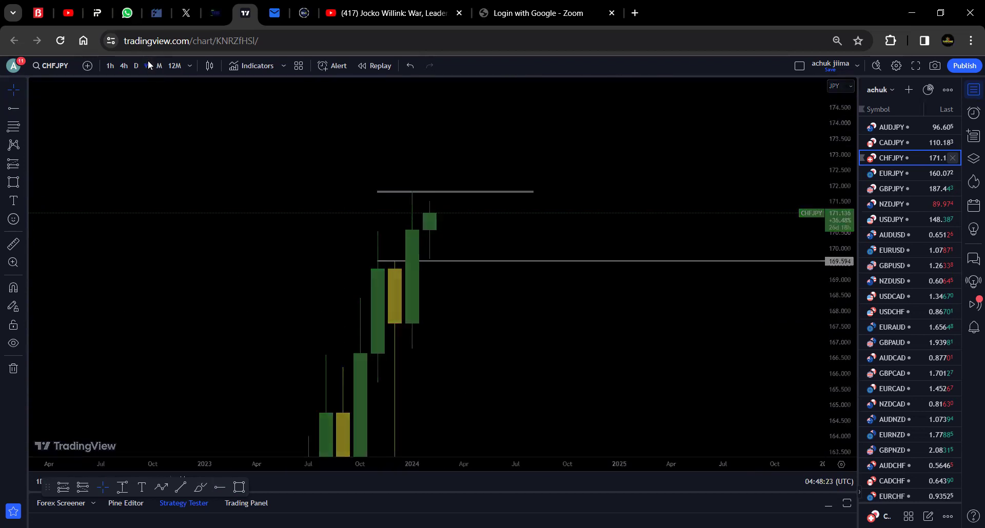
On the weekly CHFJPY chart, move the upper level's starting point later
scroll(684, 337, "down", 3)
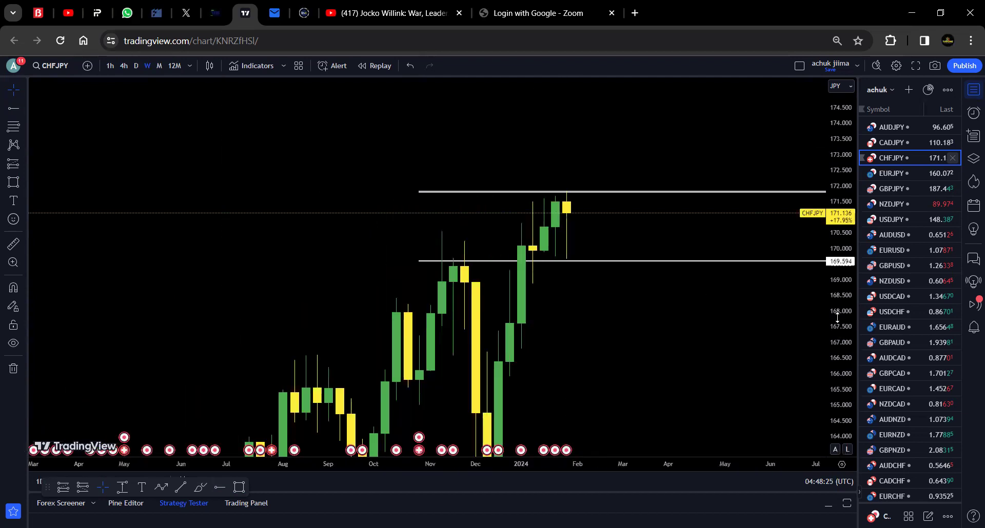
left_click_drag(837, 318, 835, 231)
scroll(694, 218, "up", 2)
left_click_drag(635, 189, 535, 282)
left_click_drag(232, 201, 315, 202)
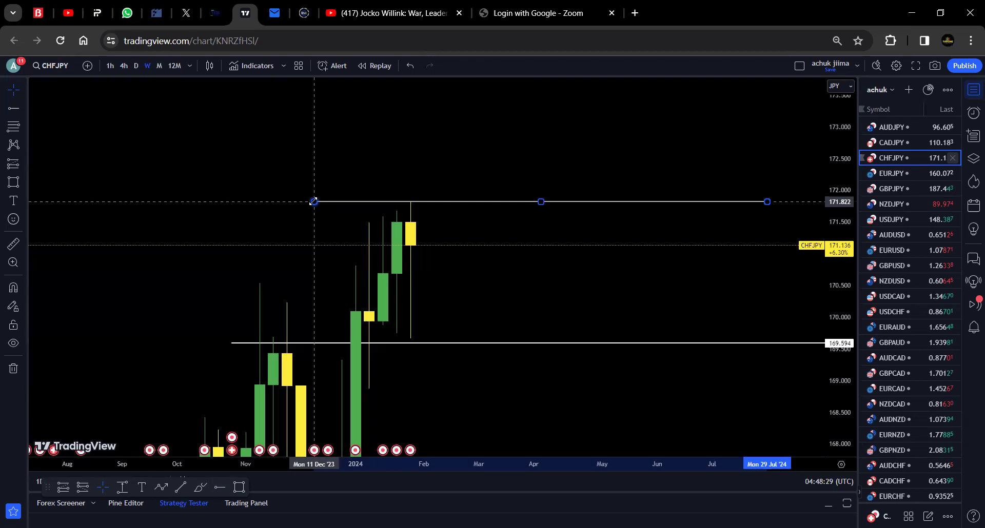
left_click(451, 346)
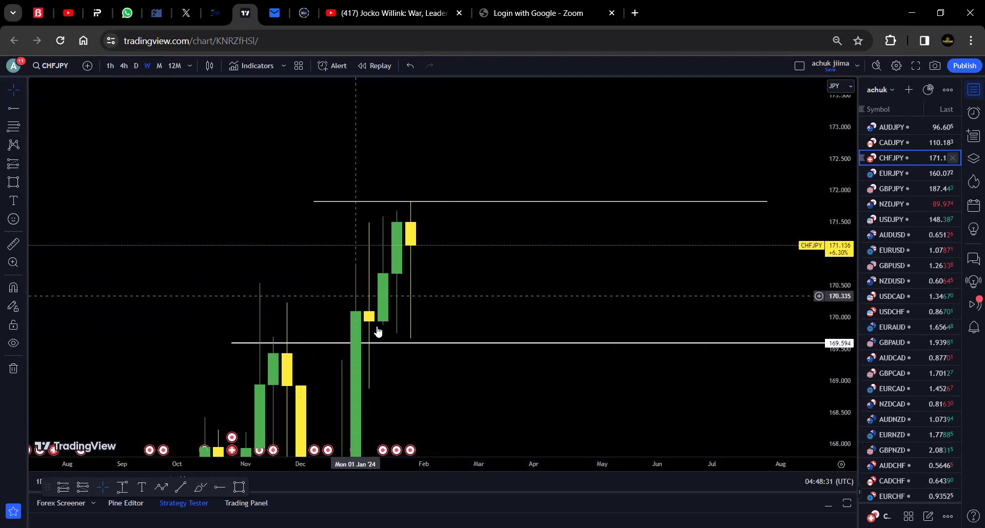
Move the CHFJPY support line to 169.672 and switch to daily candles
left_click_drag(231, 344, 245, 338)
left_click(331, 402)
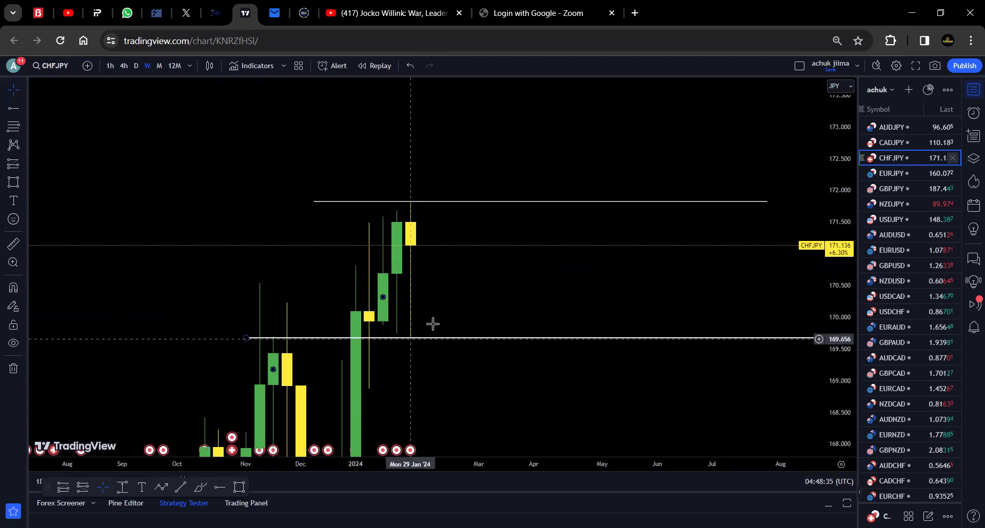
left_click(136, 66)
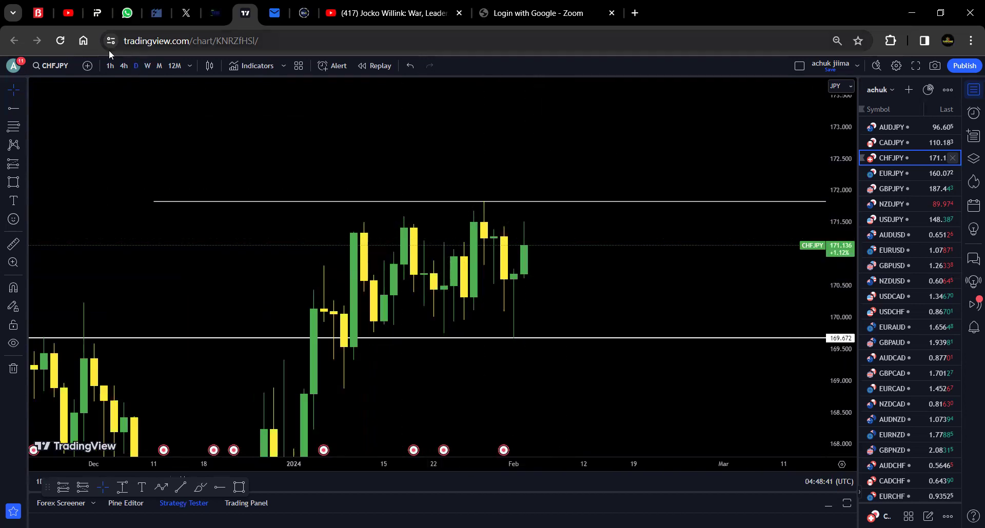
Zoom through the CHFJPY levels on 4-hour candles, then open XAUUSD from the watchlist
left_click(124, 64)
scroll(531, 272, "down", 5)
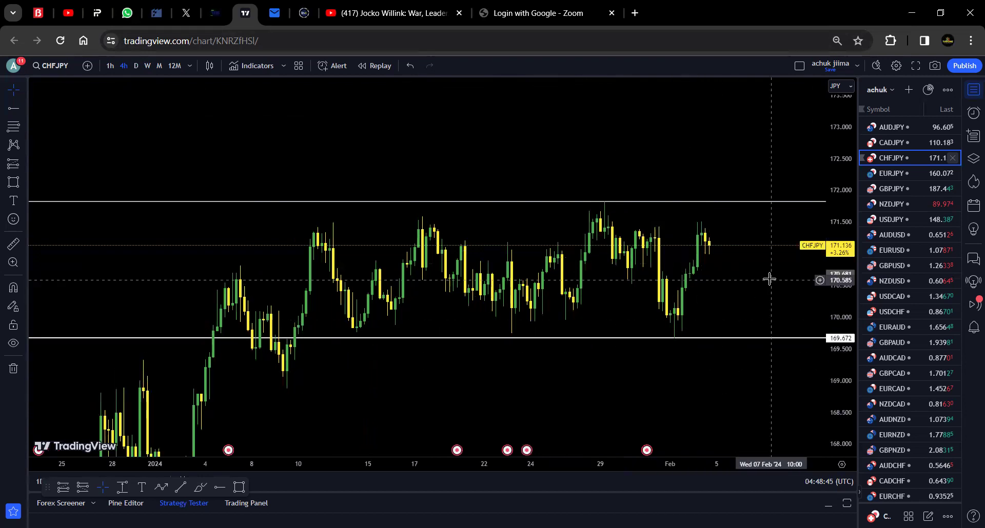
scroll(768, 279, "up", 3)
scroll(728, 293, "up", 3)
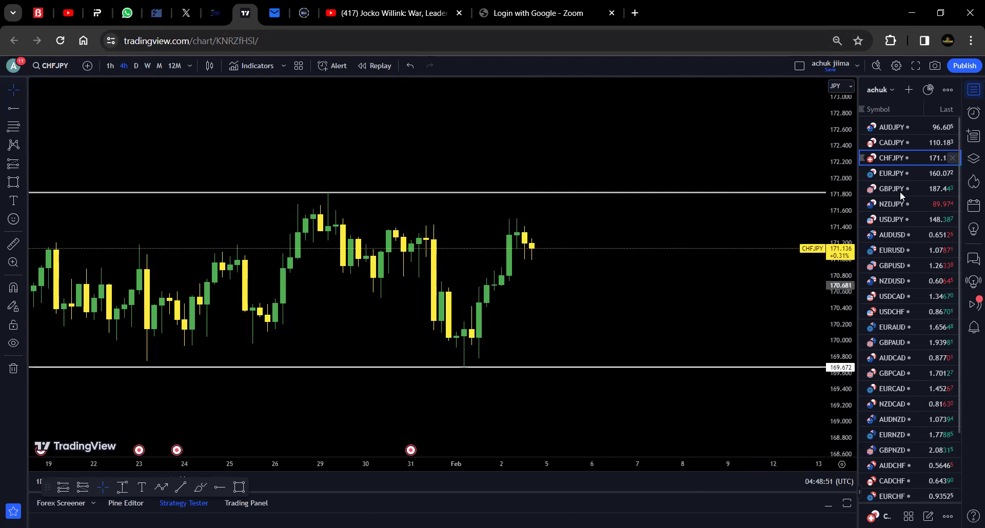
scroll(897, 244, "down", 2)
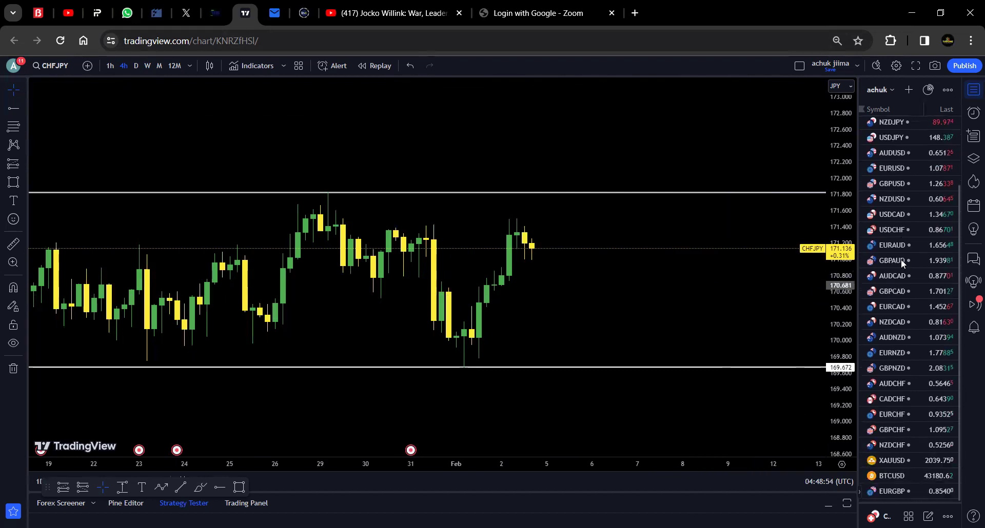
scroll(915, 183, "up", 2)
scroll(914, 185, "down", 2)
left_click(892, 464)
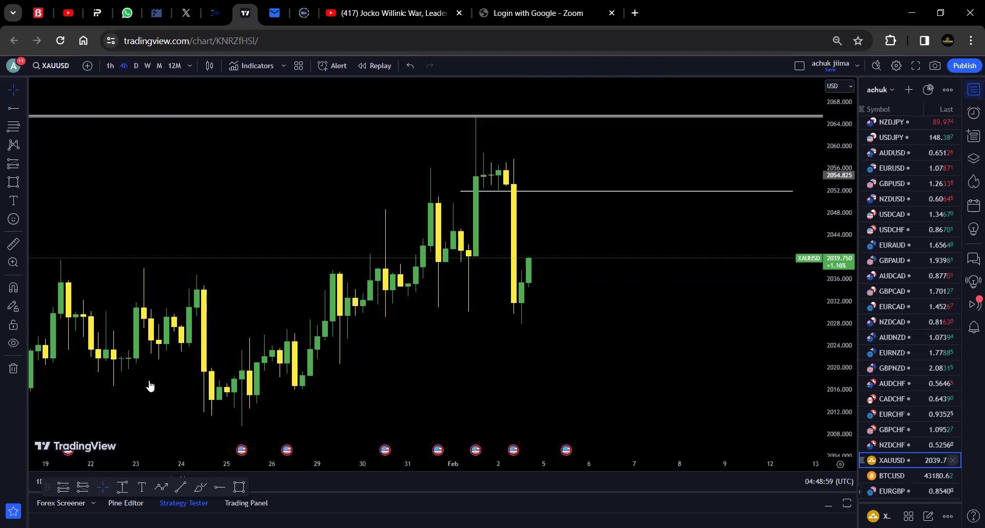
Open BTCUSD, remove all five existing drawings, and switch to monthly candles
left_click(893, 476)
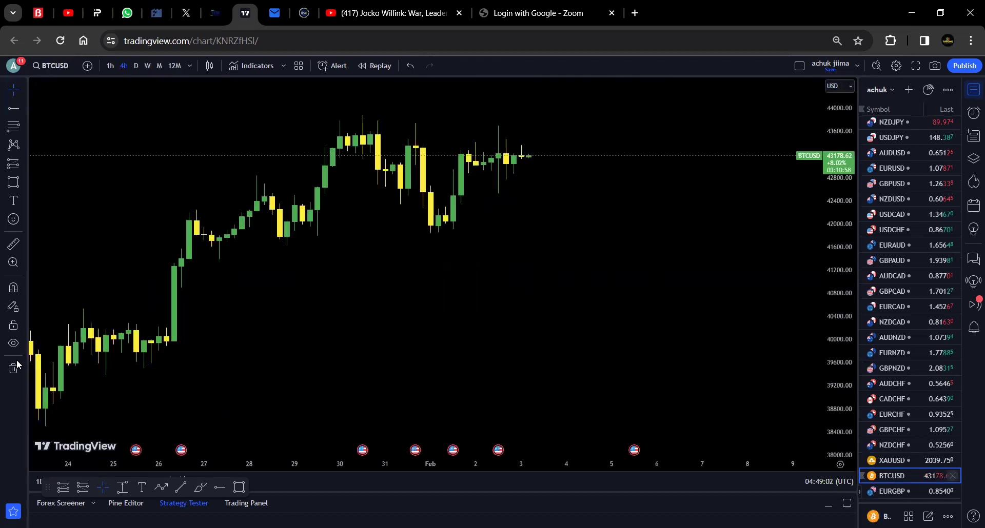
left_click(16, 365)
left_click(67, 368)
left_click(159, 65)
scroll(638, 319, "up", 5)
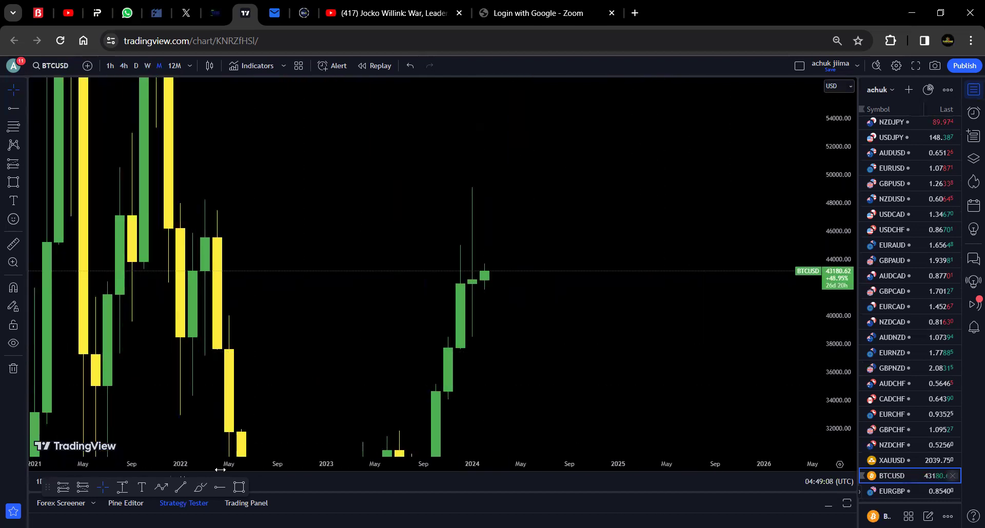
Draw a thin white resistance zone near 48,000 extending to the right edge
left_click(239, 487)
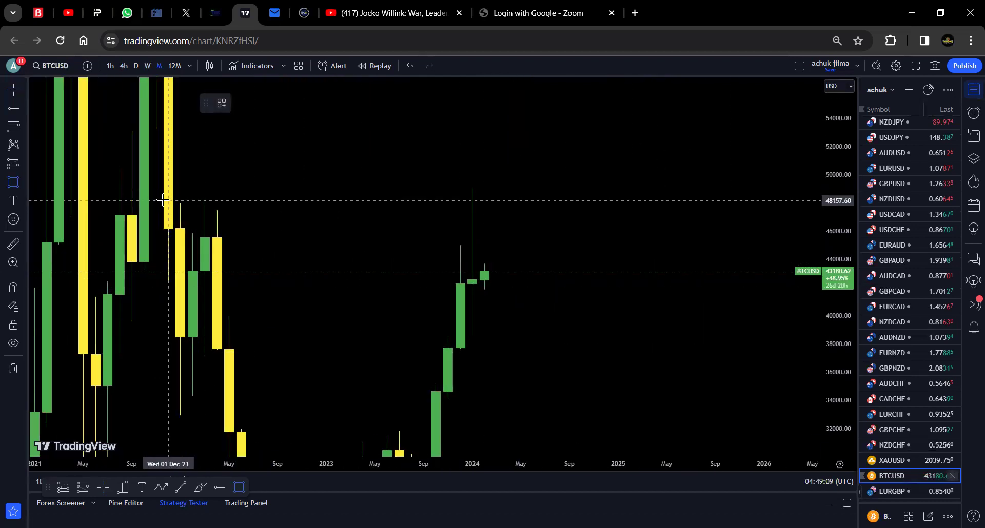
left_click_drag(168, 198, 619, 197)
left_click_drag(842, 195, 849, 432)
left_click(674, 367)
left_click(674, 367)
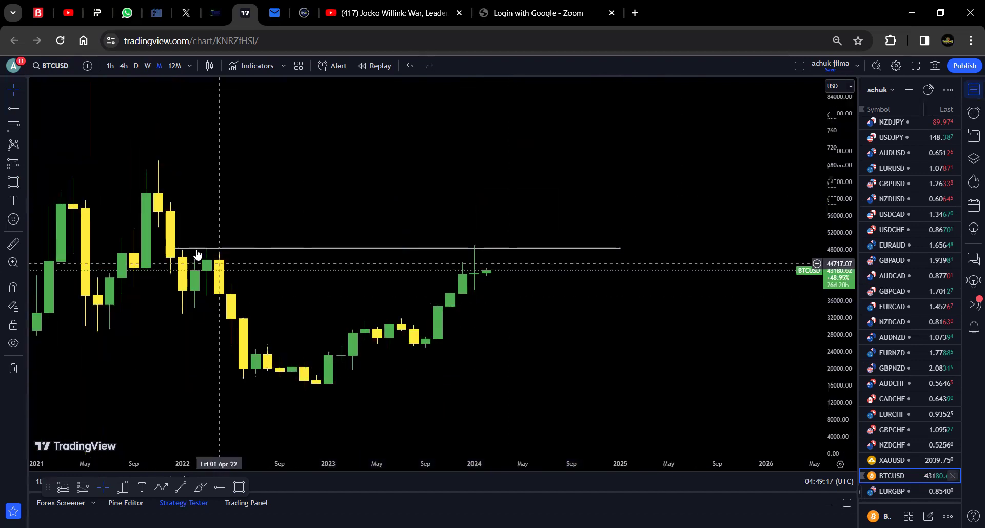
left_click_drag(849, 384, 404, 231)
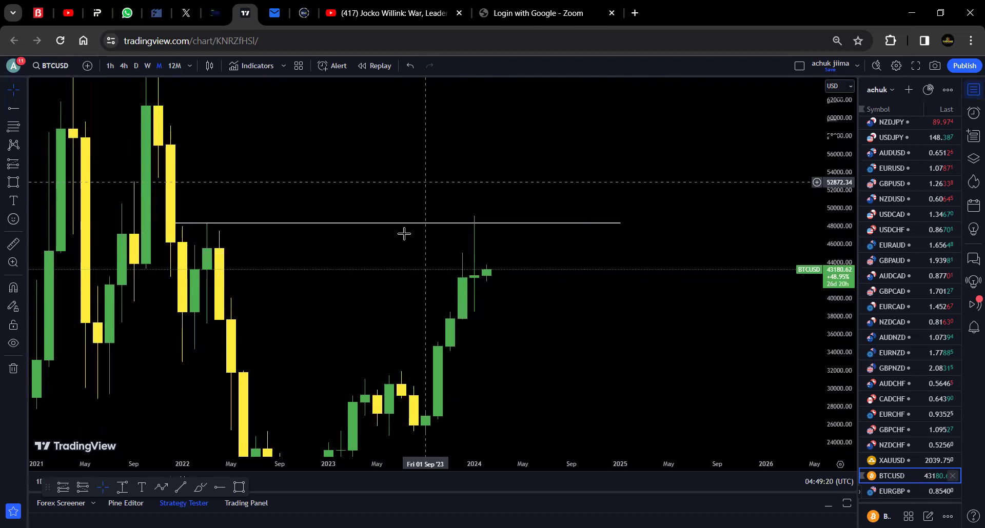
left_click(618, 223)
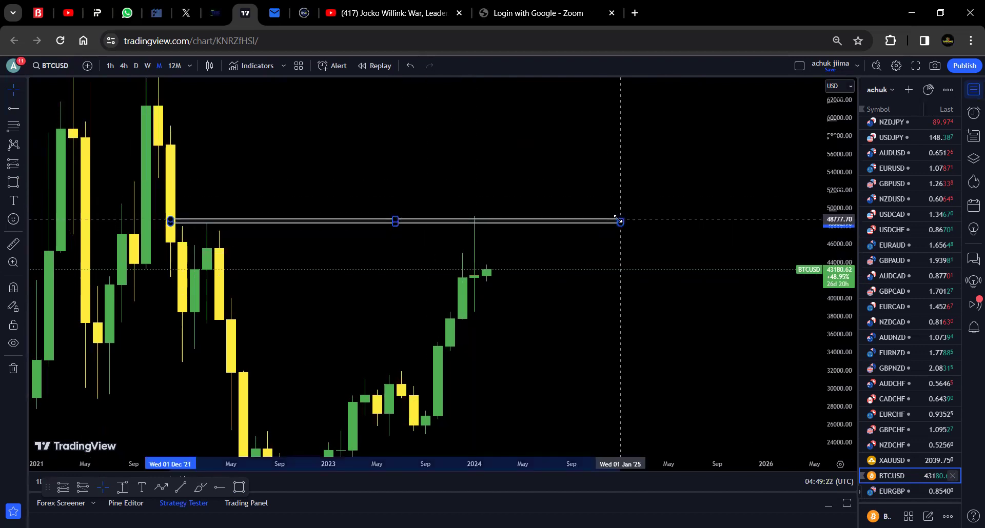
left_click(650, 312)
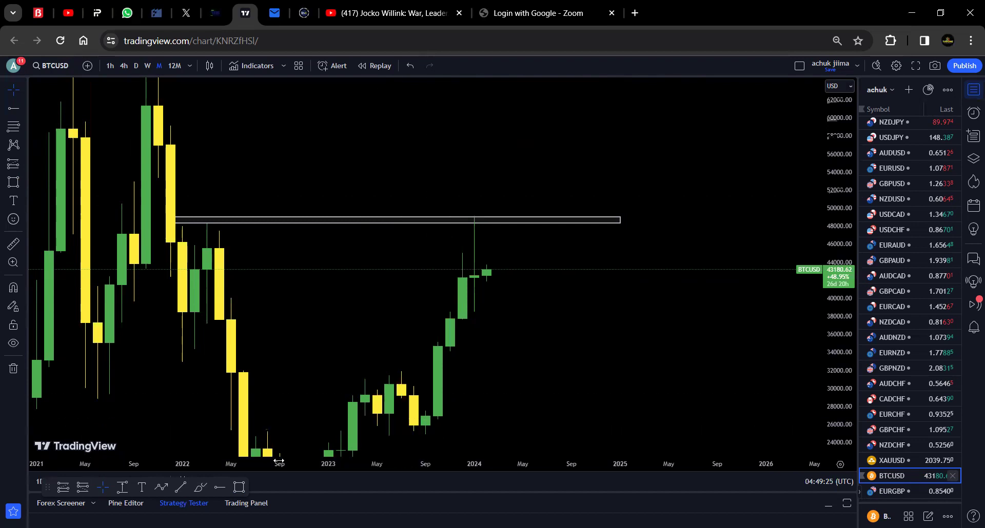
Draw a flat support zone near 38,600 with the Rectangle tool
key("alt+shift+r")
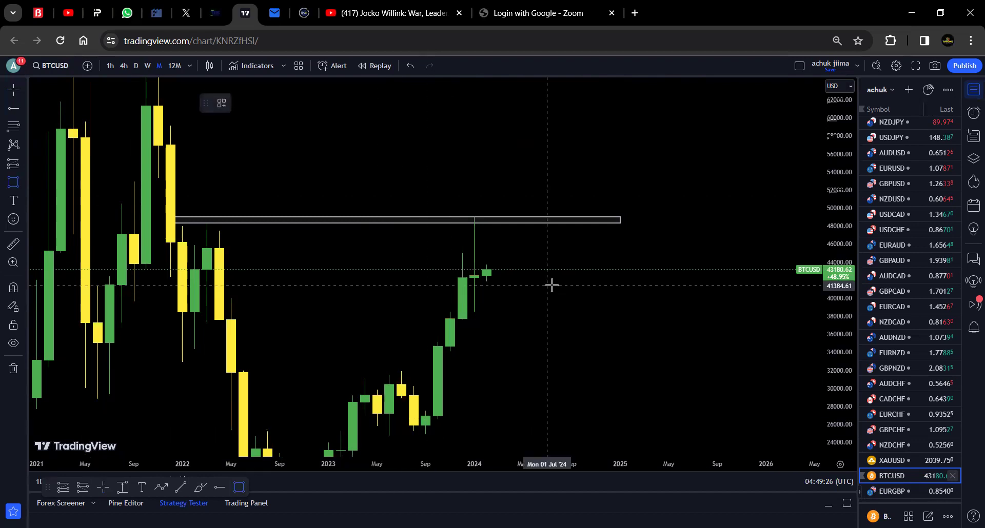
left_click(435, 312)
left_click(634, 311)
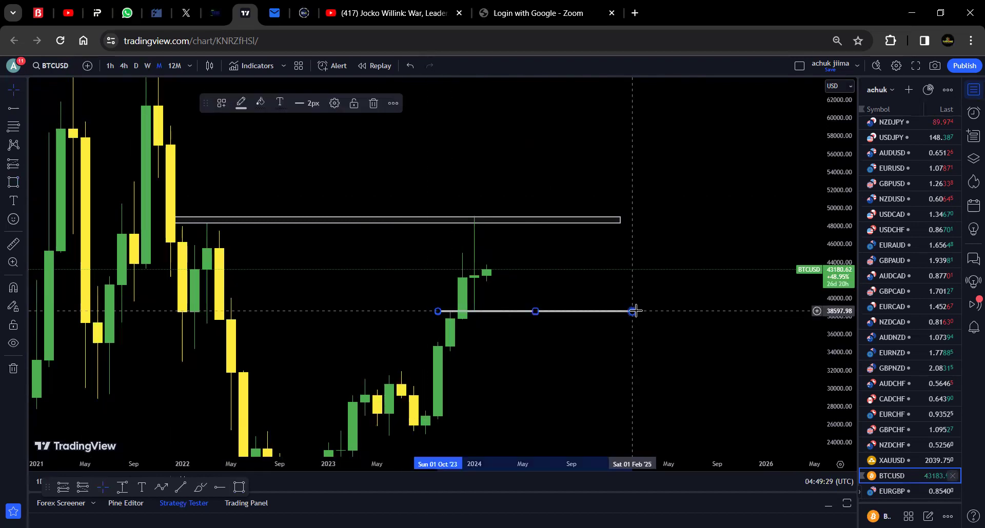
left_click(608, 348)
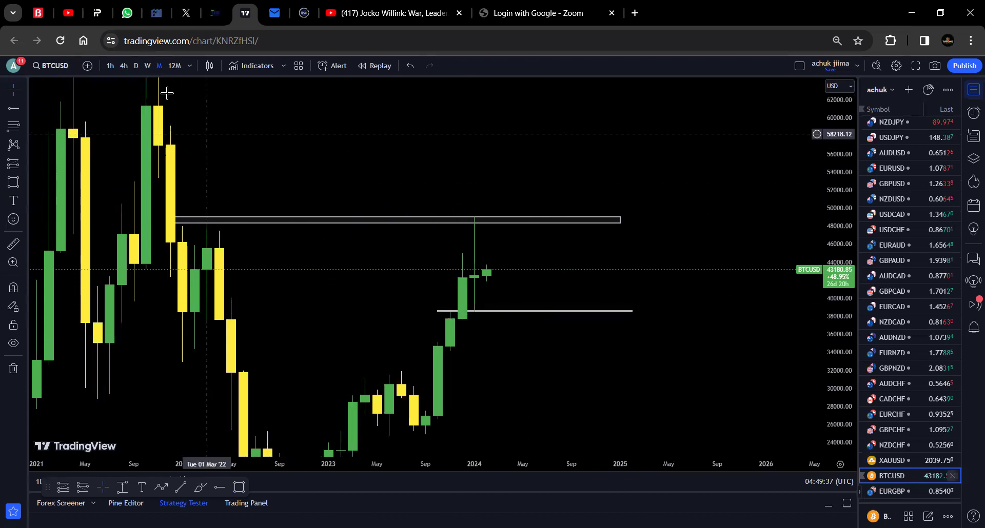
View BTCUSD on weekly, then daily candles with an enlarged price scale
left_click(147, 66)
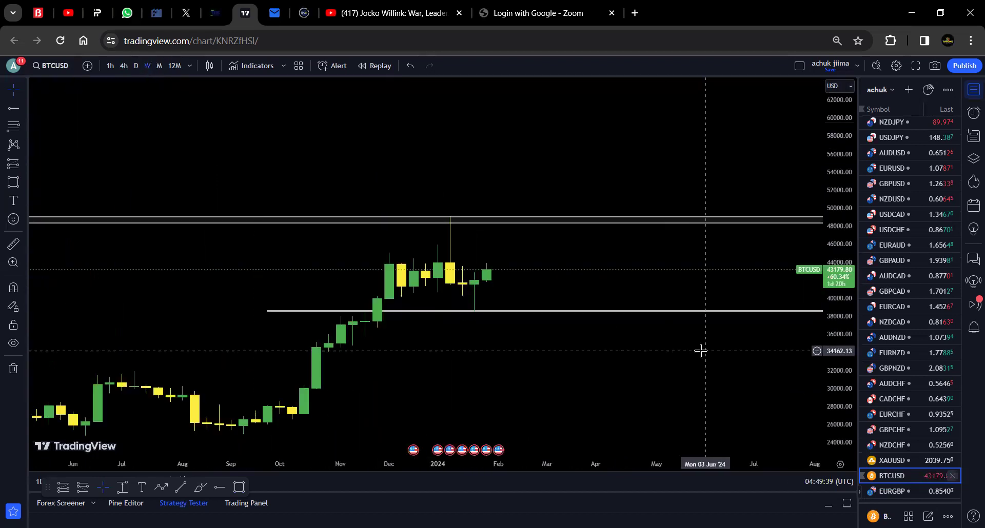
left_click_drag(831, 402, 830, 279)
left_click(239, 488)
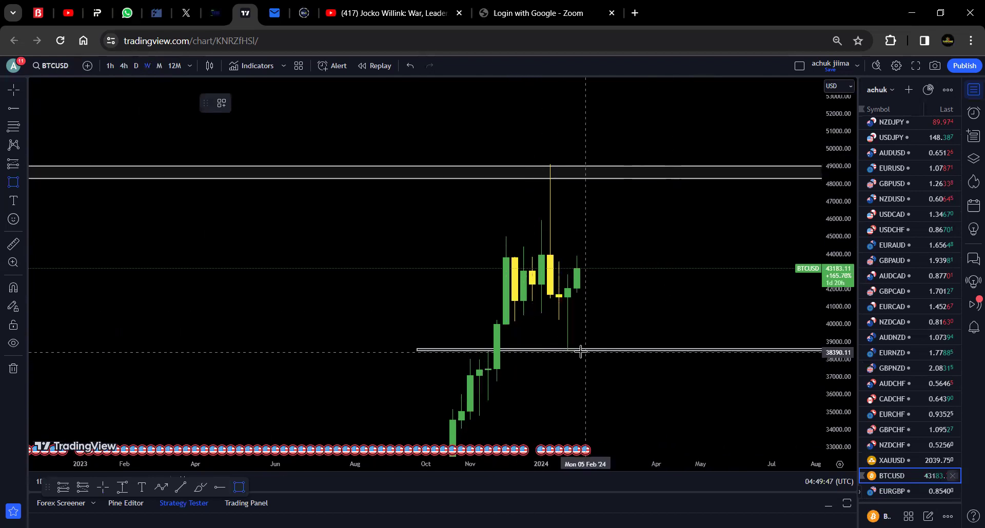
left_click(135, 66)
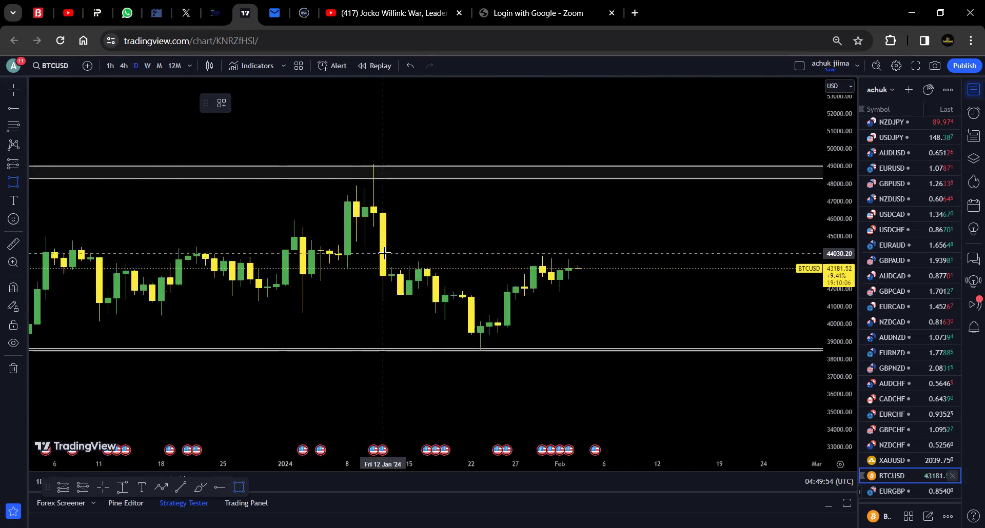
Draw thin resistance zones near 45,400 and 43,900 on the daily BTCUSD chart
left_click_drag(329, 228, 676, 228)
left_click_drag(837, 337, 836, 103)
left_click(720, 306)
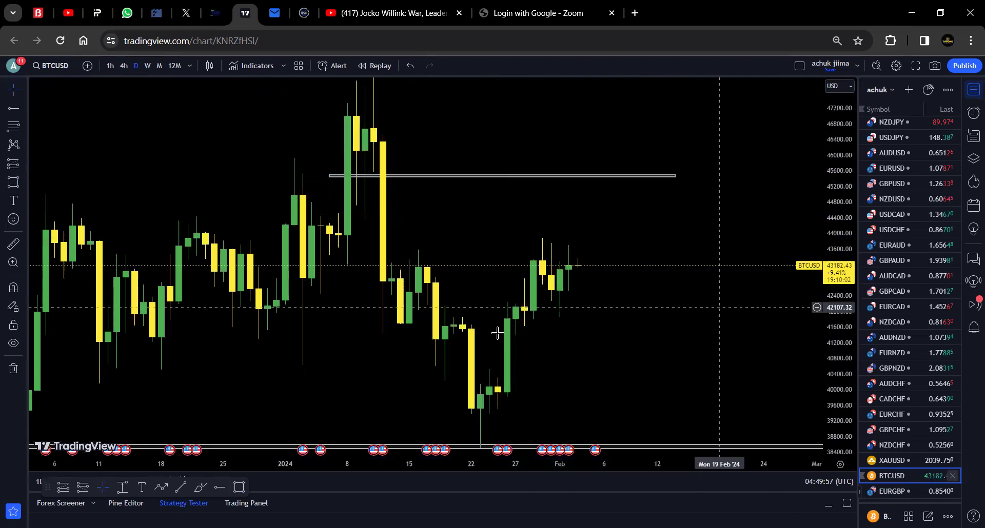
left_click(239, 487)
left_click_drag(527, 238, 702, 237)
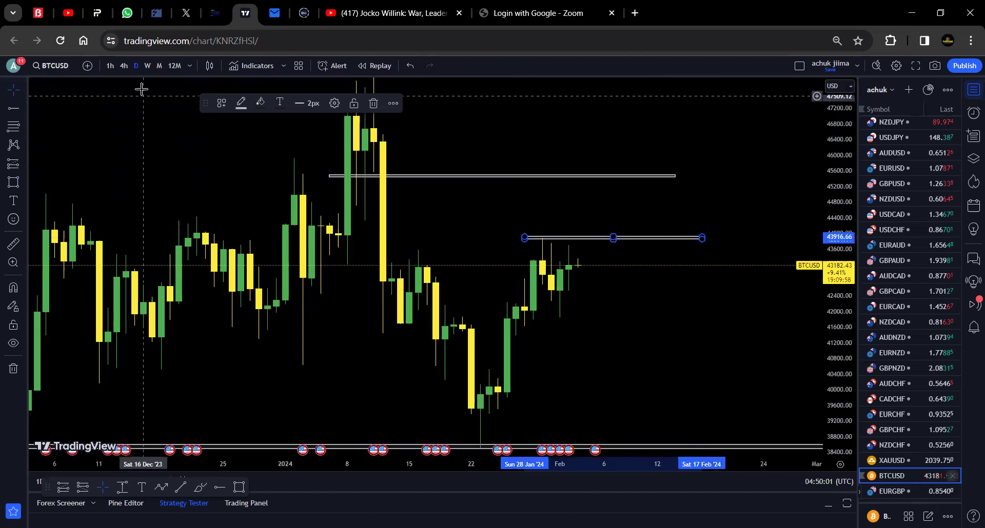
Switch BTCUSD to 4-hour candles and pan back to earlier bars
left_click(124, 65)
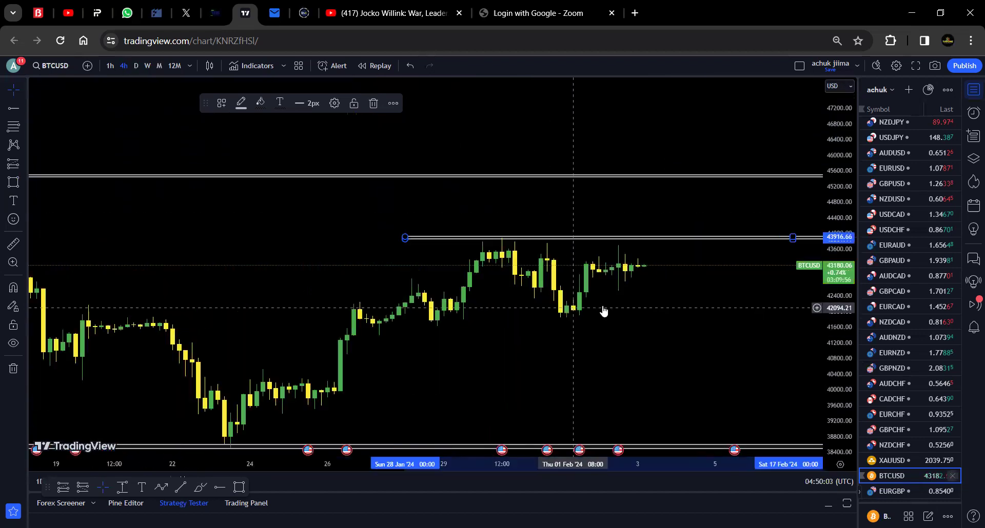
scroll(616, 309, "down", 5)
left_click_drag(694, 340, 598, 343)
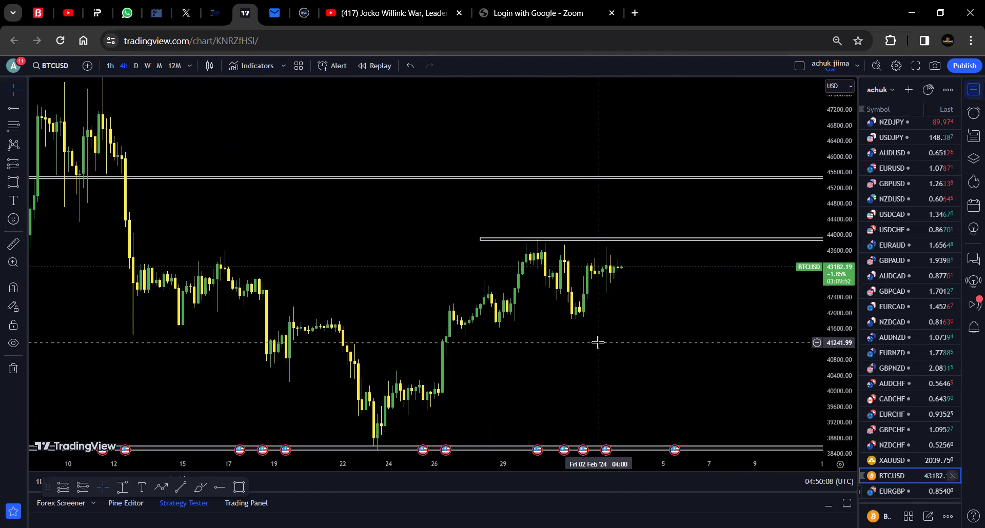
left_click(159, 11)
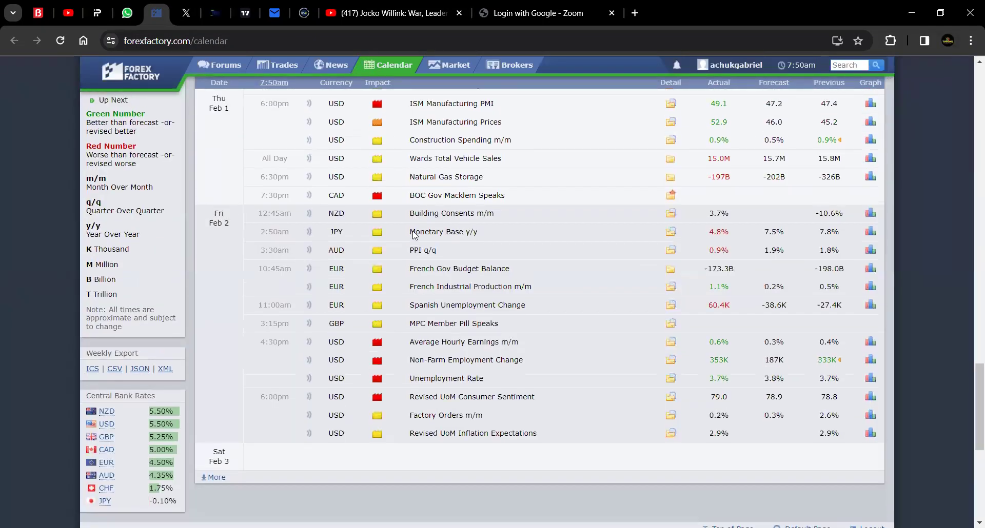
Load next week's events from the bottom of the Forex Factory calendar
scroll(415, 235, "up", 7)
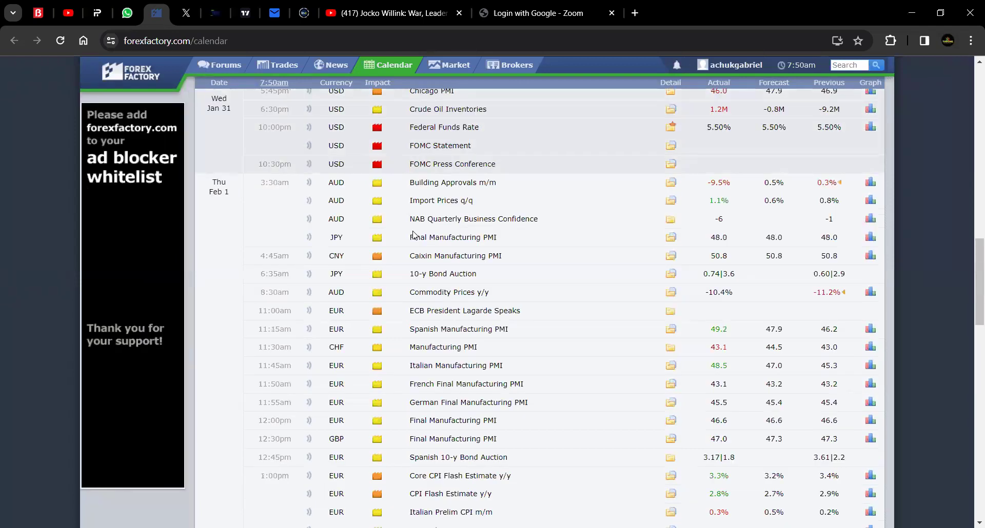
scroll(414, 235, "down", 7)
scroll(415, 235, "down", 9)
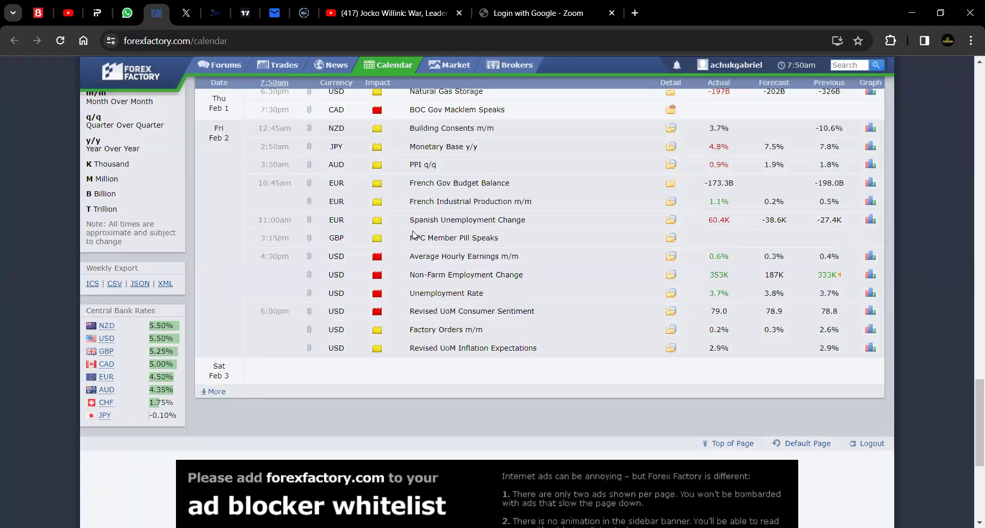
left_click(237, 393)
Scroll through the calendar events from Feb 5 onward to the Sat Feb 10 entries
scroll(446, 302, "up", 6)
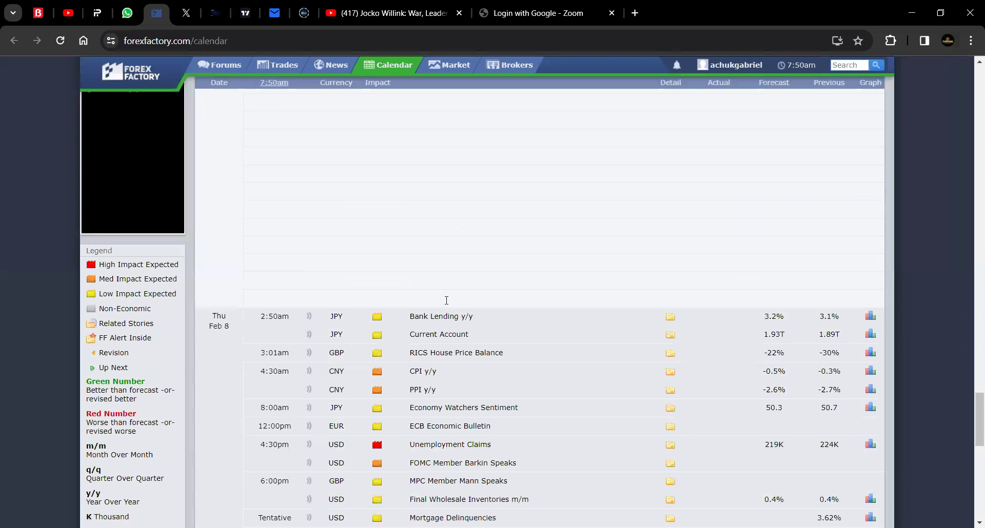
scroll(446, 302, "up", 5)
scroll(446, 302, "up", 15)
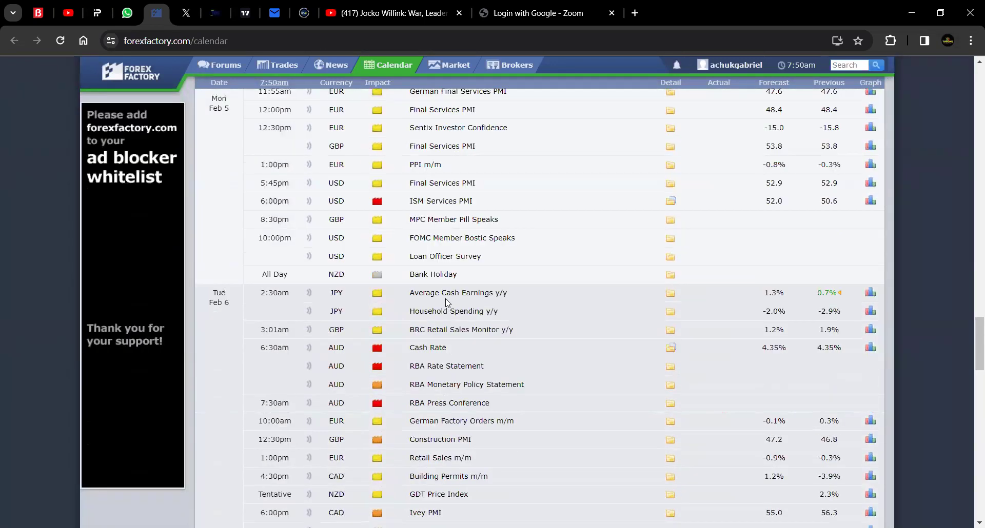
scroll(446, 303, "up", 7)
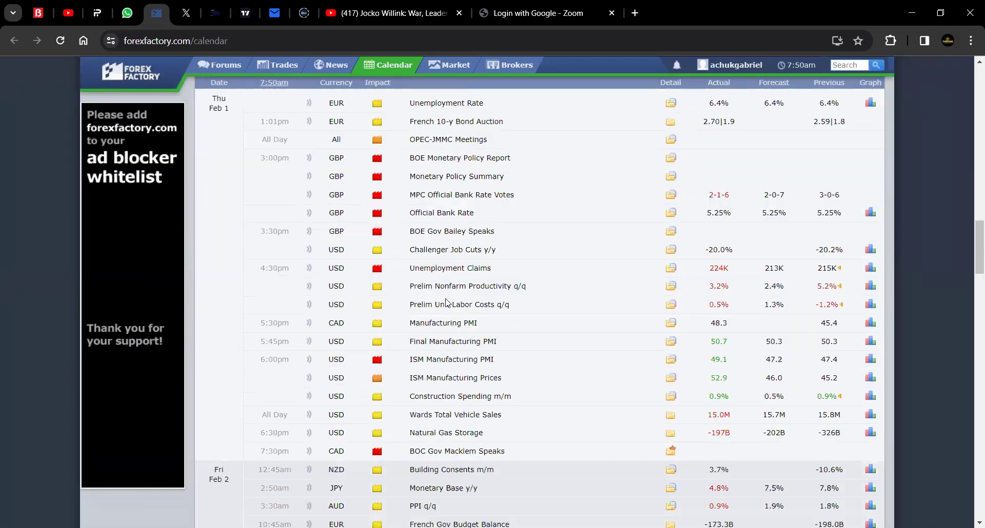
scroll(446, 303, "up", 16)
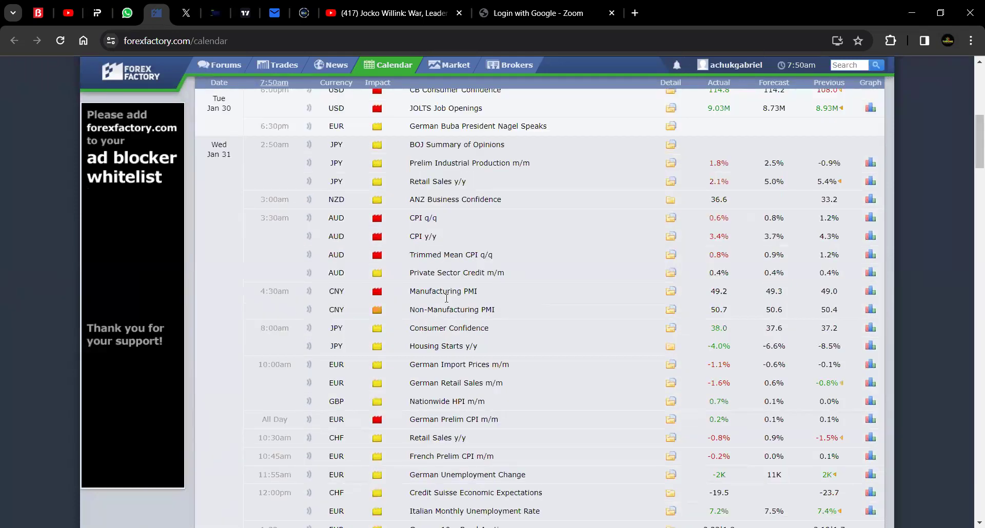
scroll(447, 298, "up", 11)
scroll(447, 287, "down", 20)
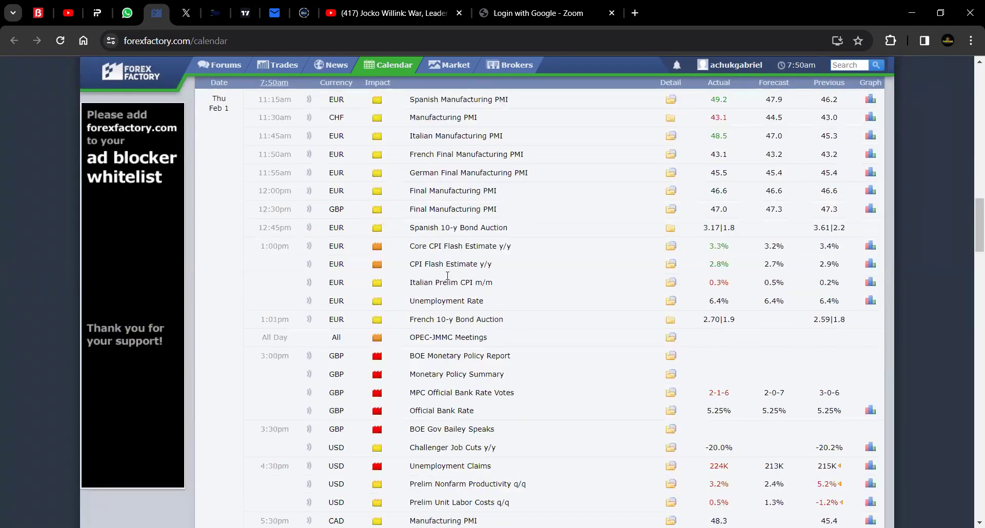
scroll(447, 277, "down", 20)
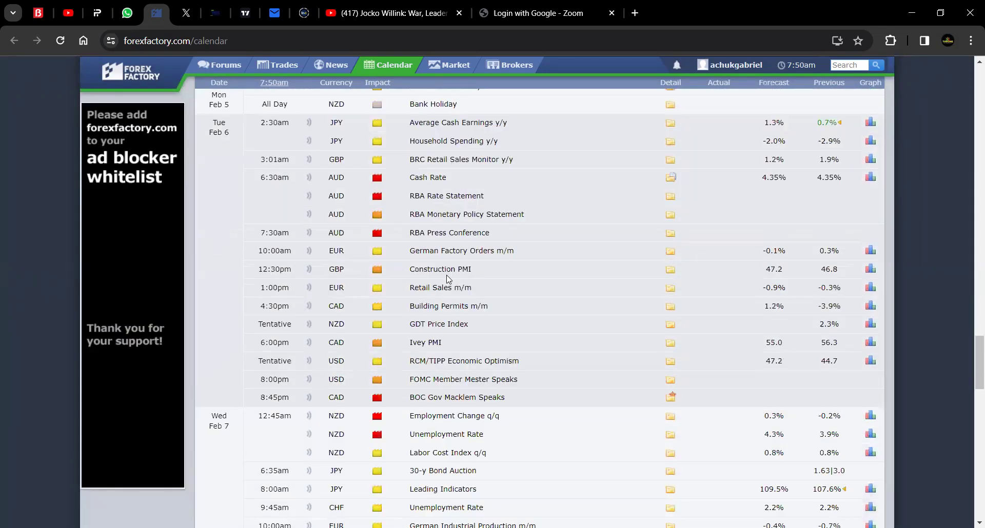
scroll(449, 279, "up", 5)
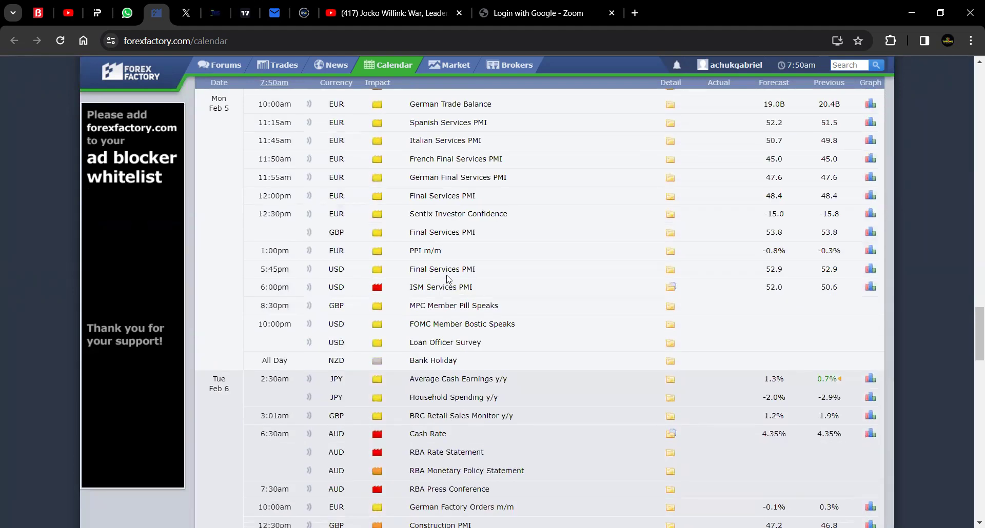
scroll(449, 280, "up", 3)
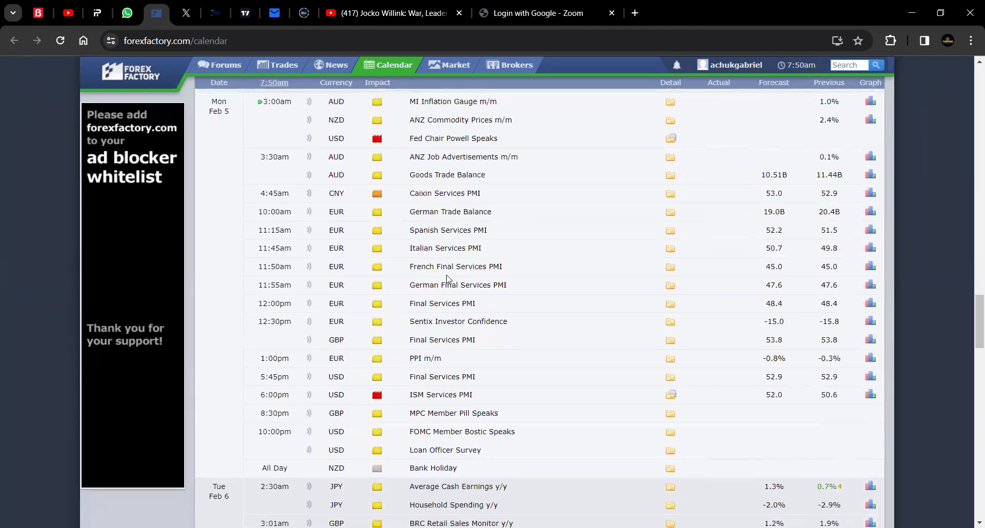
scroll(449, 279, "down", 1)
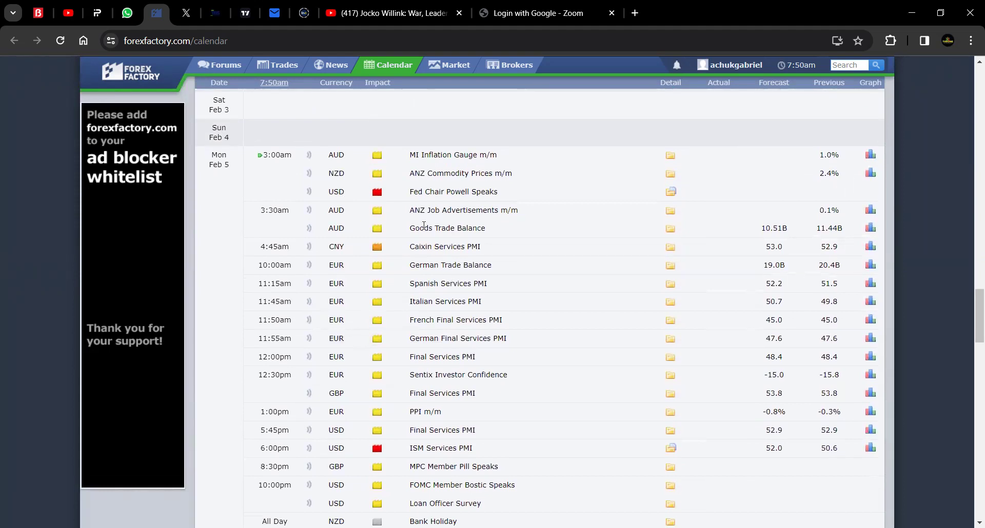
scroll(424, 226, "down", 7)
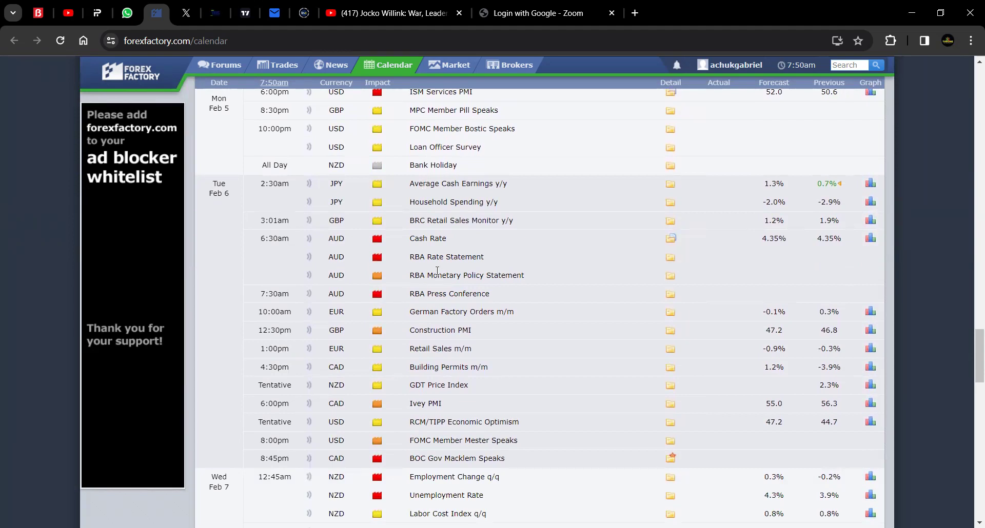
scroll(437, 271, "down", 4)
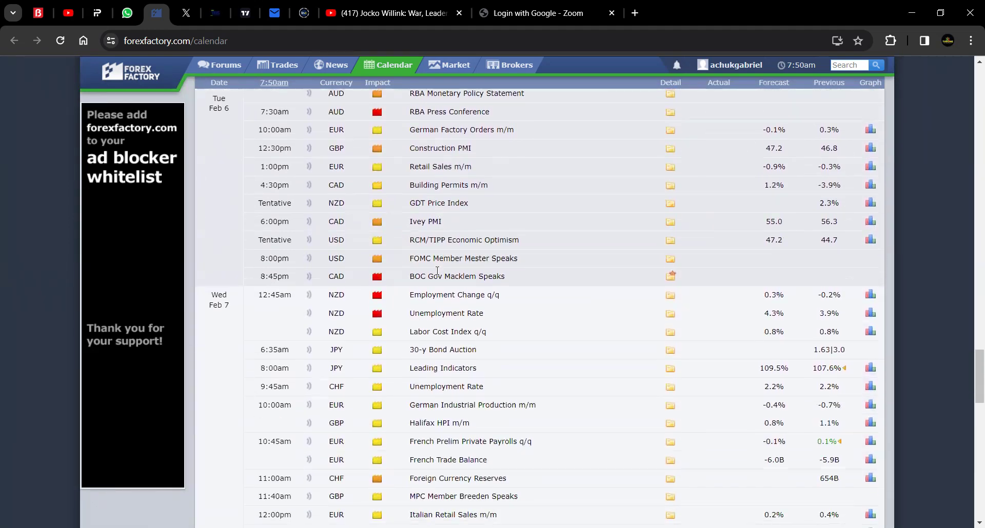
scroll(438, 271, "down", 6)
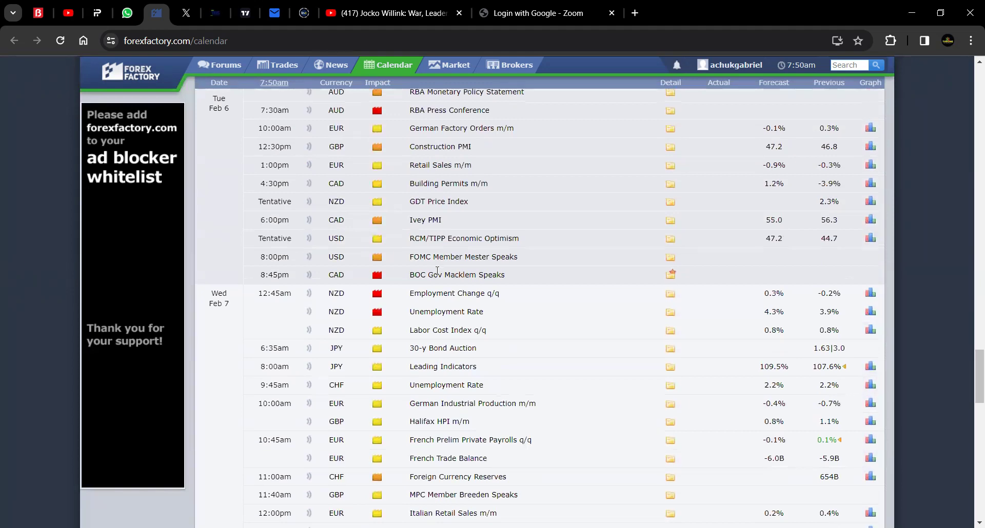
scroll(437, 271, "down", 4)
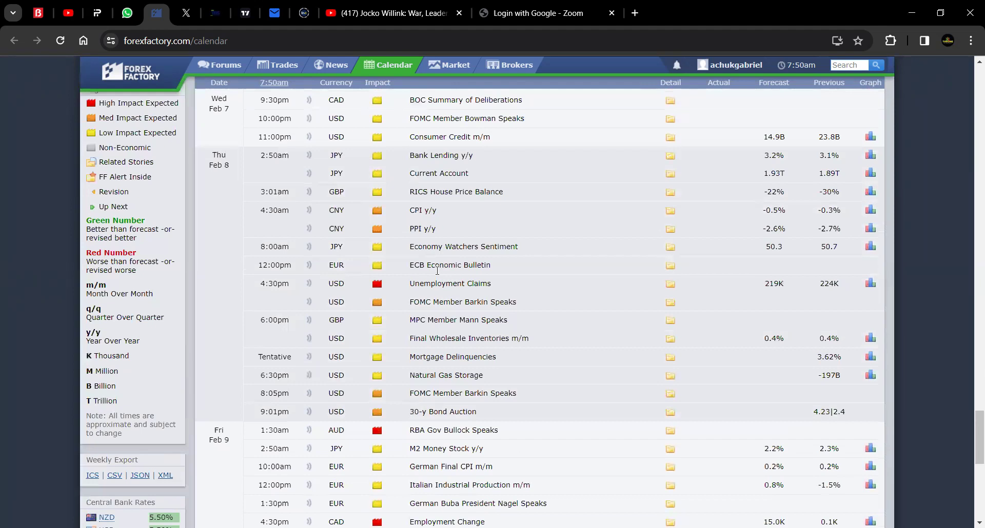
scroll(437, 270, "down", 2)
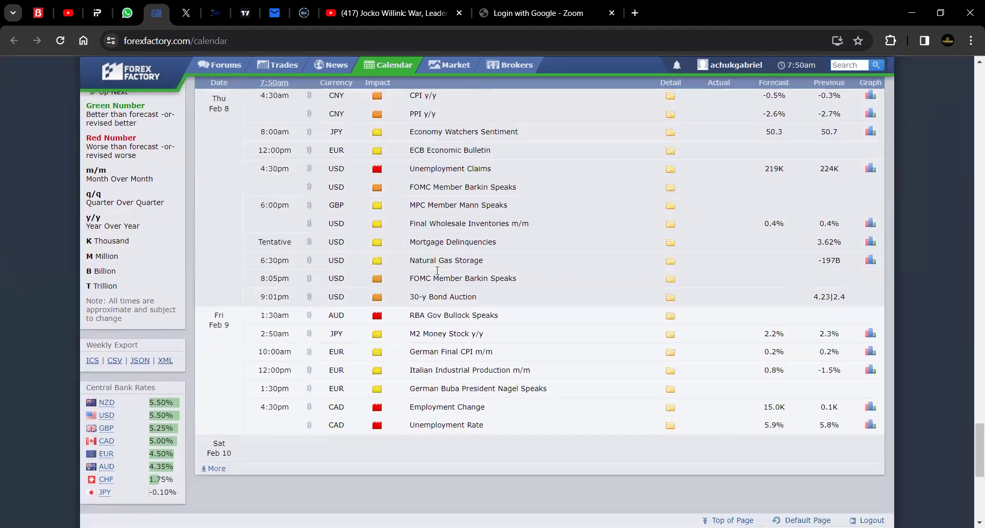